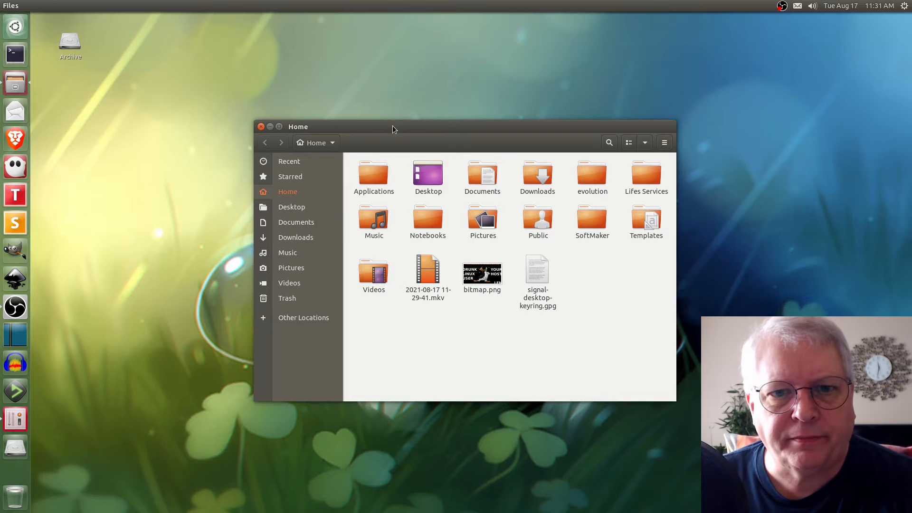
Step: Browse from the computer's root file system to the /usr/share folder in the file manager
drag(394, 126, 382, 113)
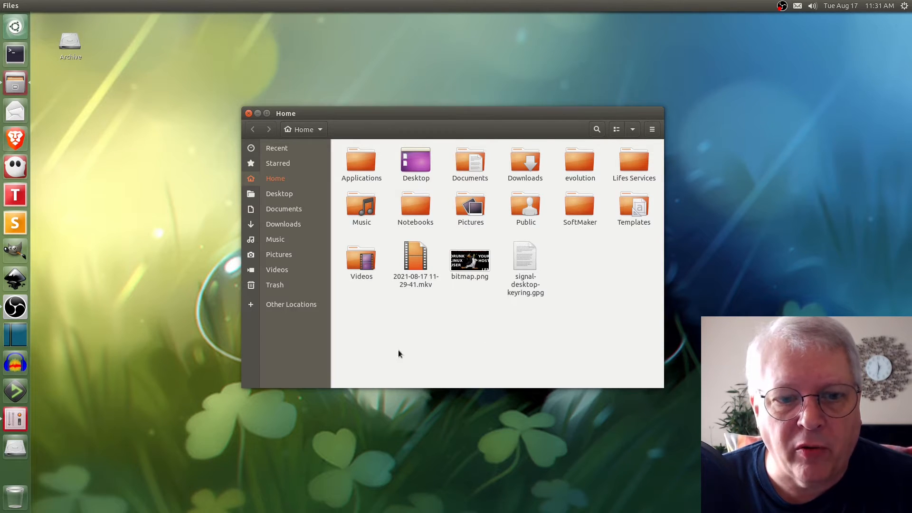
click(283, 304)
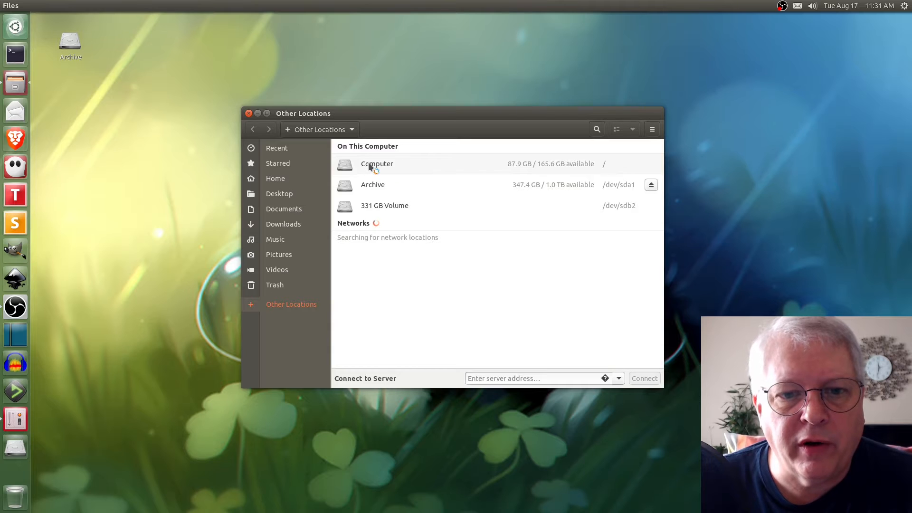
click(379, 167)
double_click(474, 296)
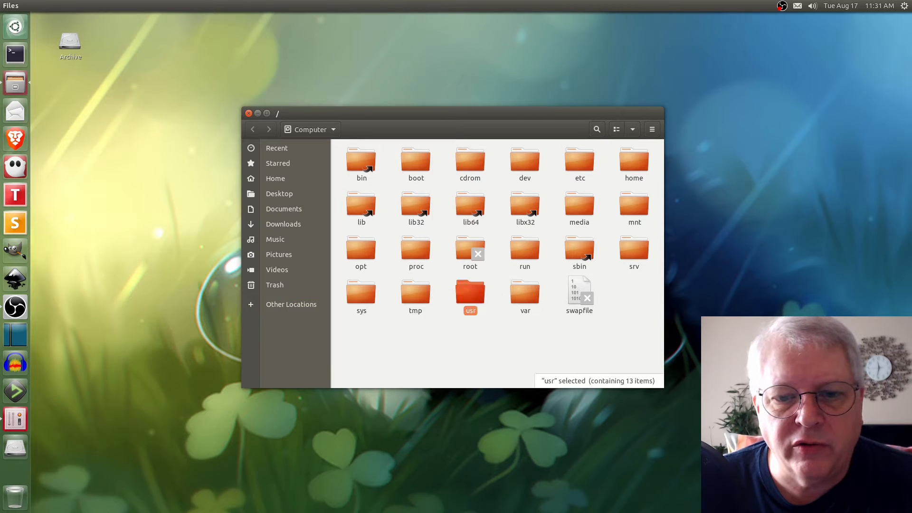
click(644, 211)
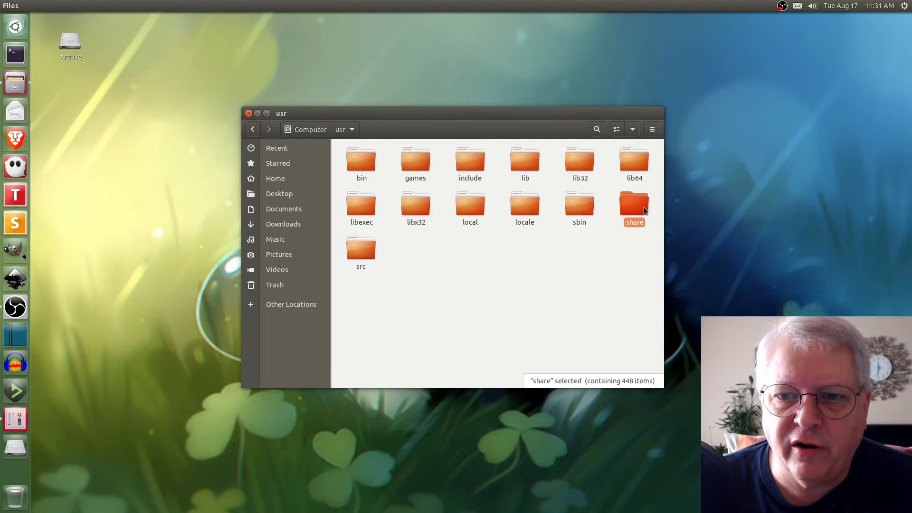
double_click(632, 207)
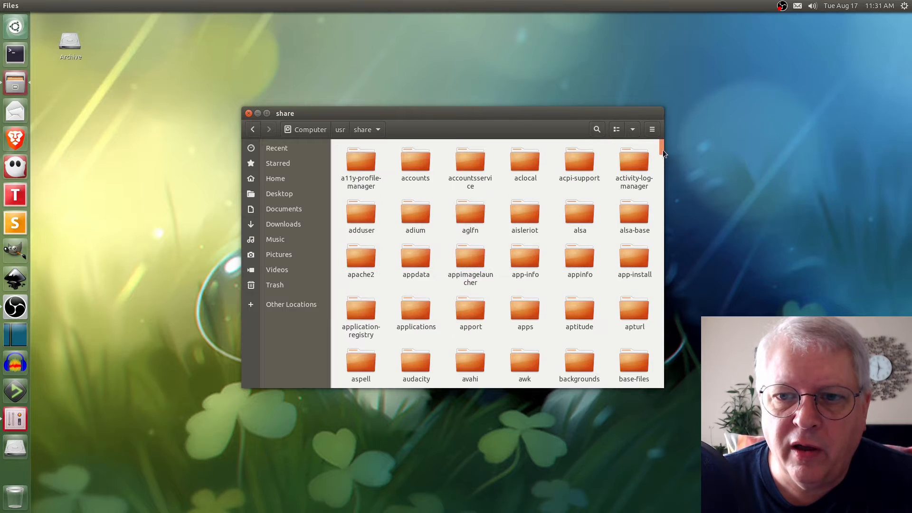
Step: Locate and select the themes folder and the icons folder inside /usr/share
drag(663, 150, 646, 364)
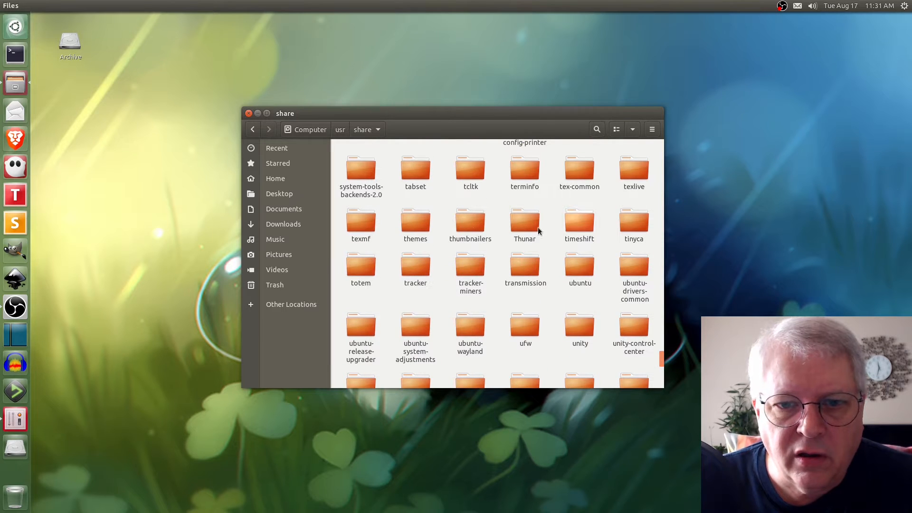
click(415, 222)
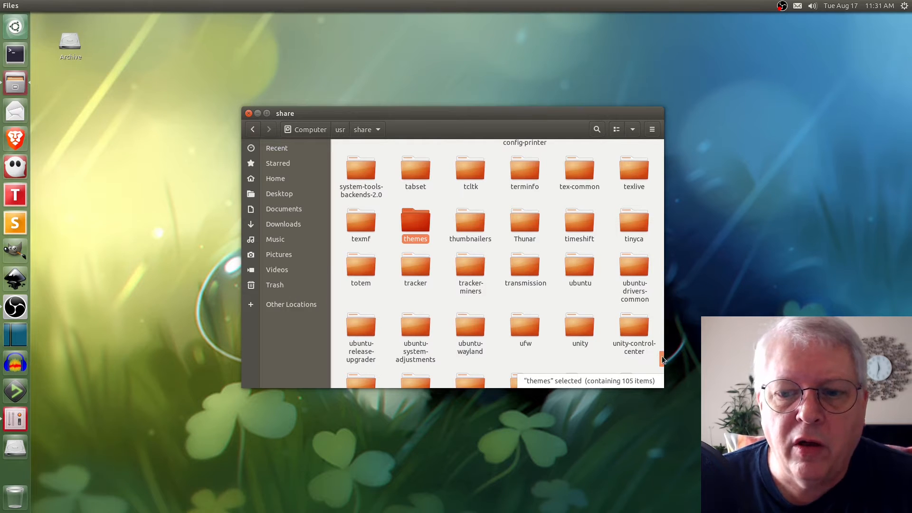
drag(663, 360, 662, 241)
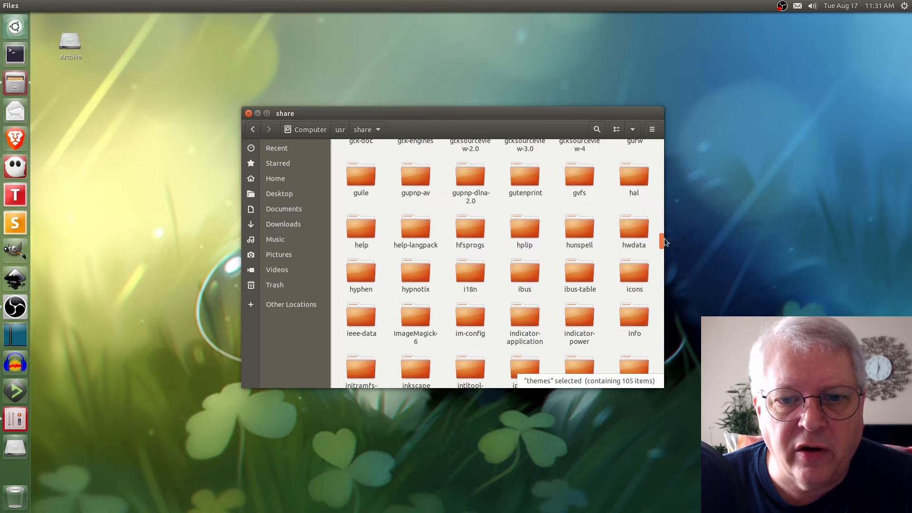
click(626, 285)
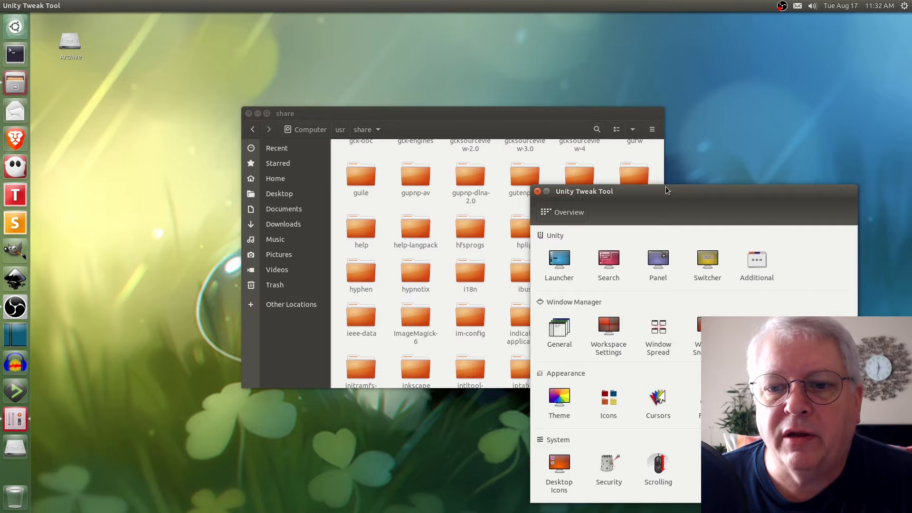
Step: Switch to Unity Tweak Tool and apply the Os-x-leopard-1.2 GTK theme
drag(659, 191, 431, 45)
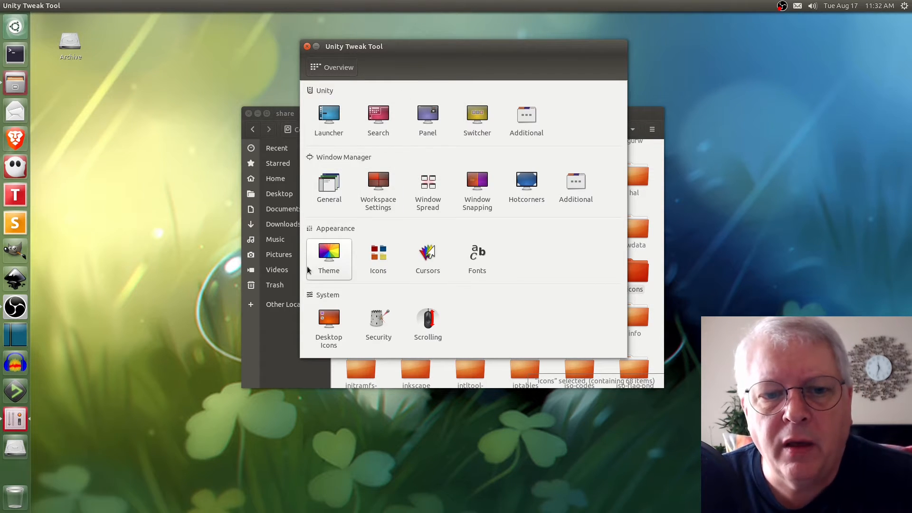
click(332, 256)
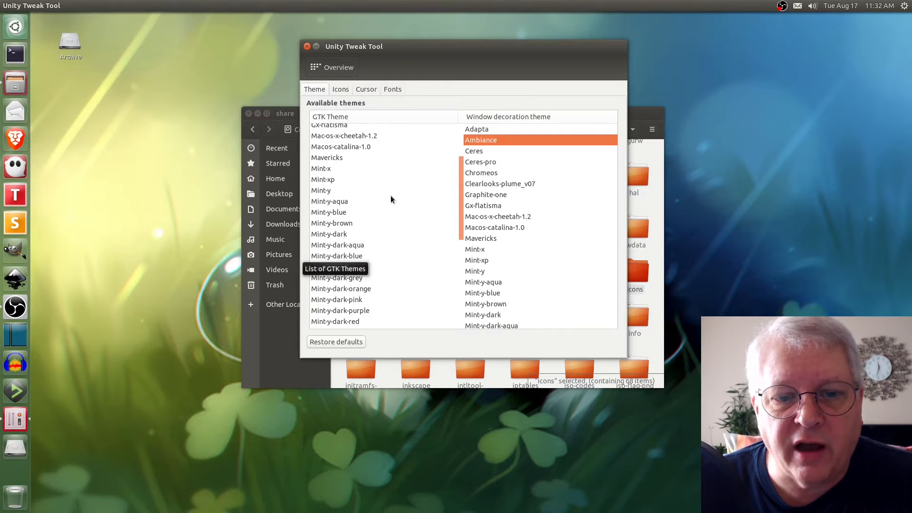
scroll(390, 195, down, 3)
scroll(393, 222, down, 2)
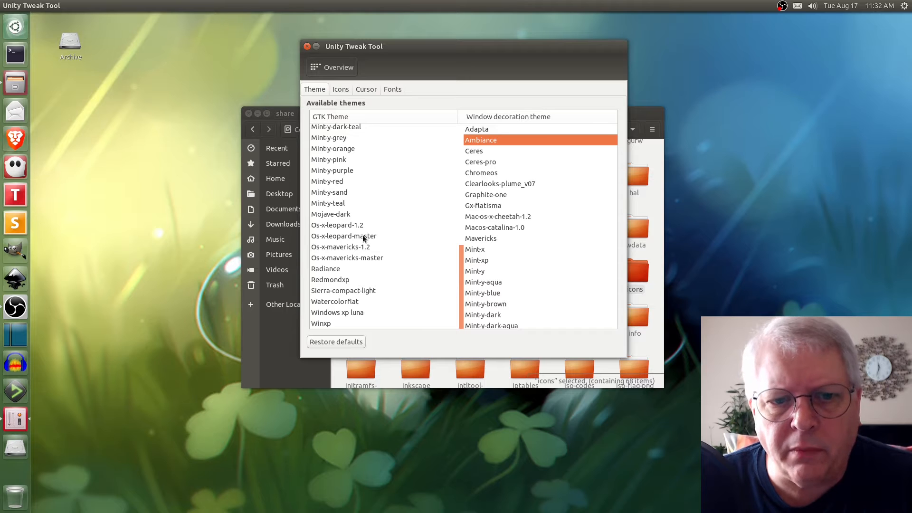
click(337, 226)
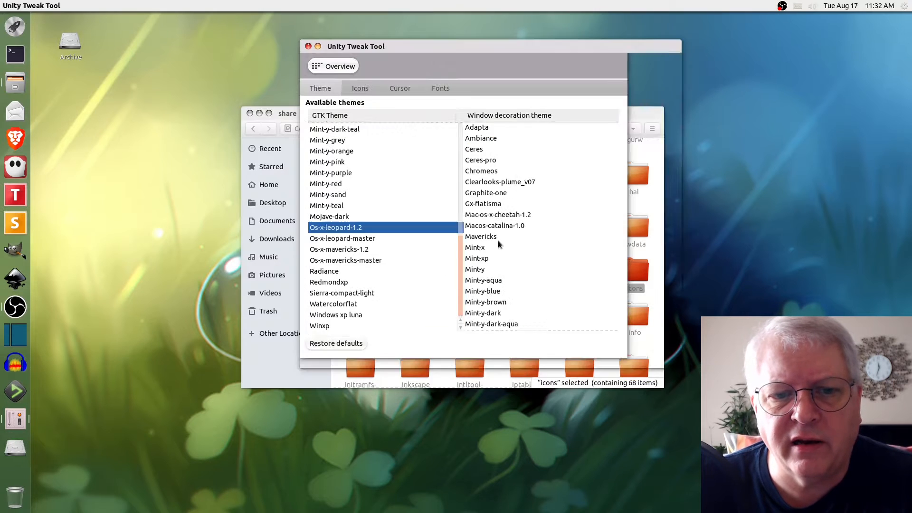
Step: Set the icon theme to Mac-os-x-lion-master
click(359, 88)
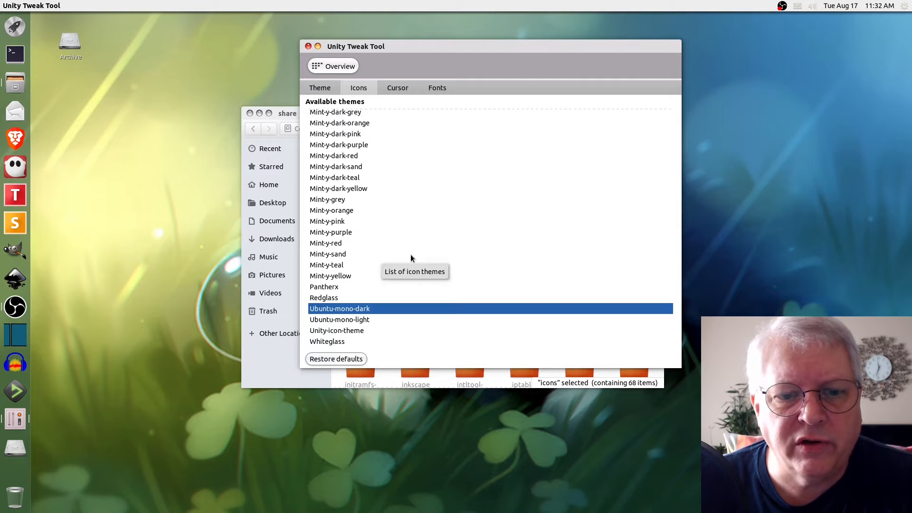
scroll(410, 257, up, 8)
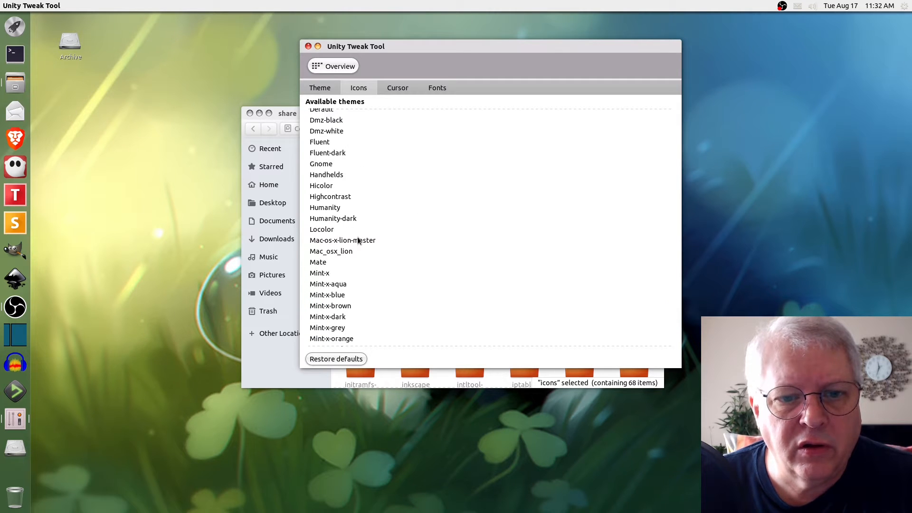
click(364, 238)
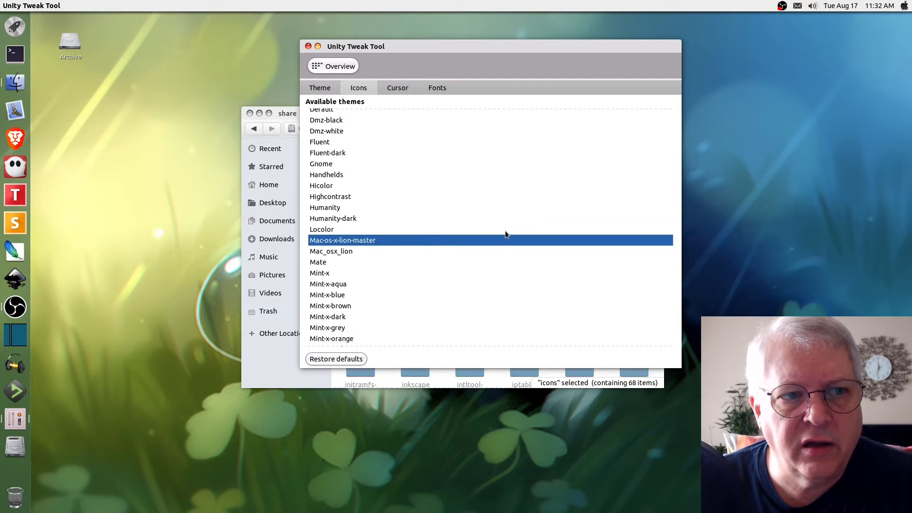
Step: Set the cursor theme to Mac_osx_lion and close Unity Tweak Tool
click(399, 89)
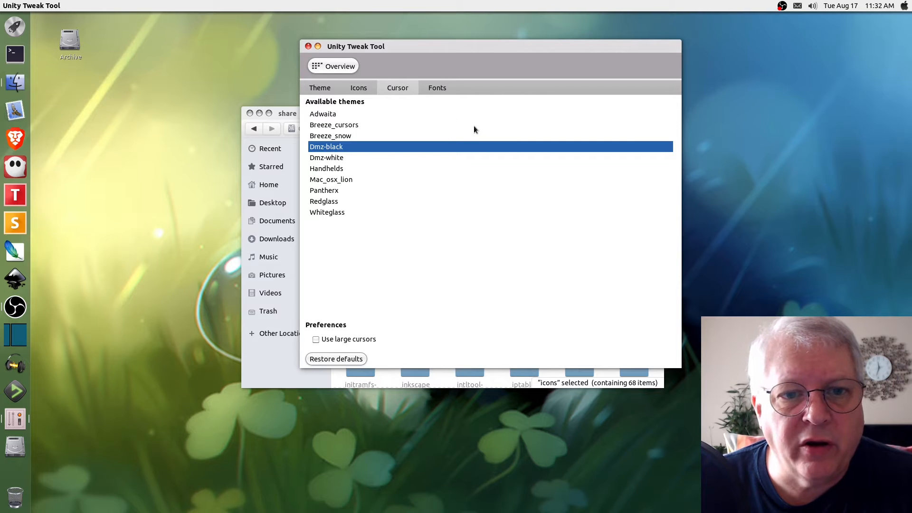
click(325, 180)
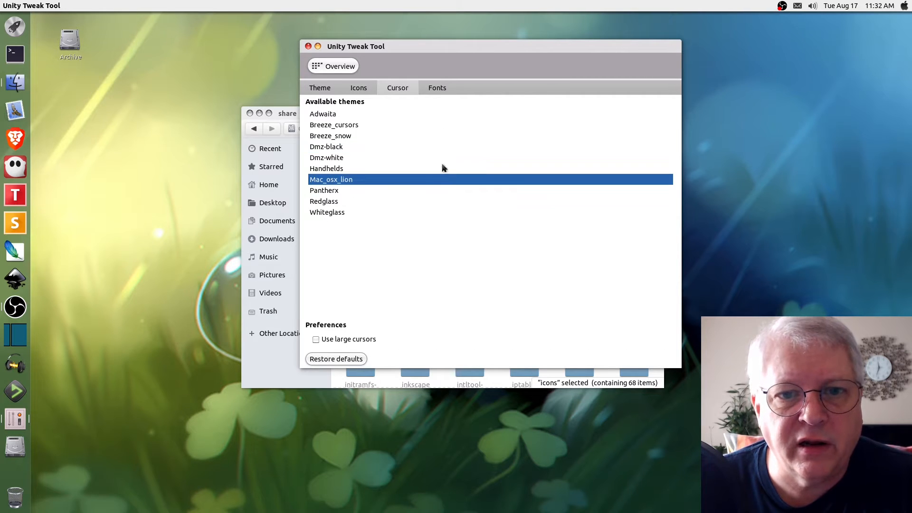
click(308, 48)
Step: Show the Home folder in the file manager and reposition its window to inspect the new theme, focused and unfocused
drag(346, 108, 385, 90)
click(317, 160)
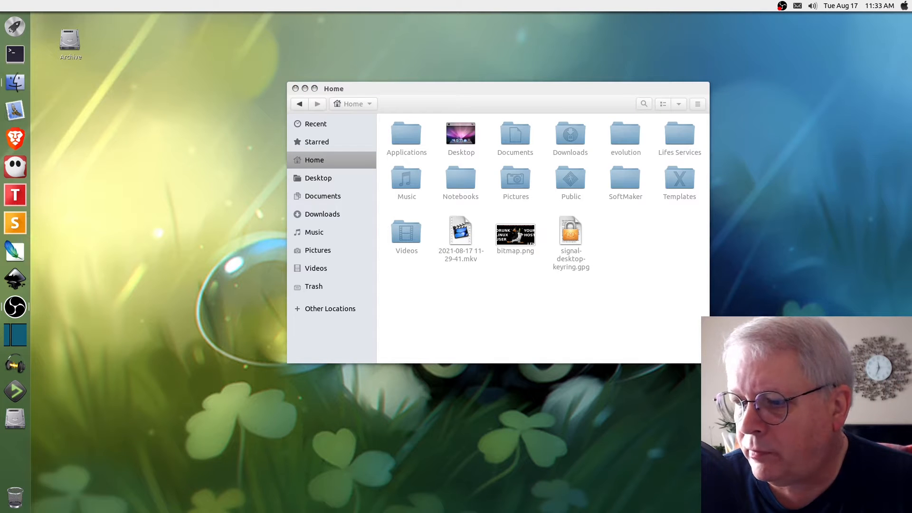
click(589, 336)
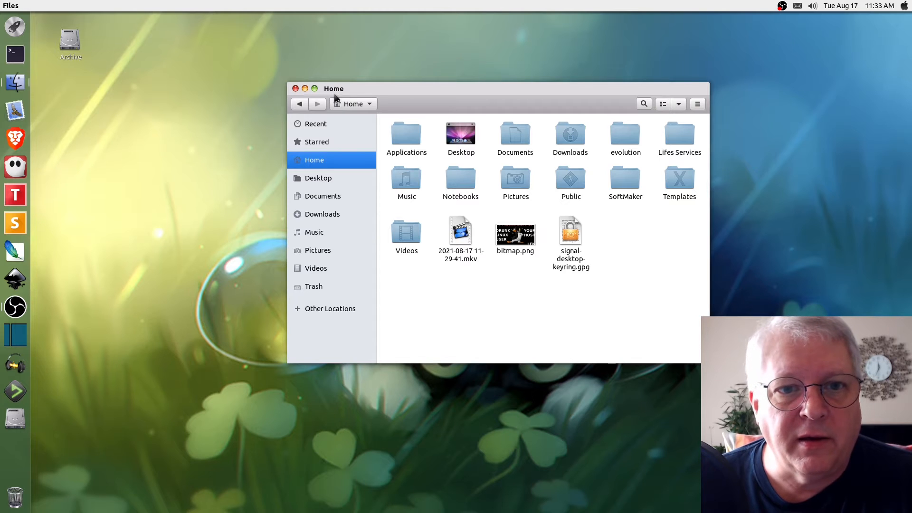
drag(357, 89, 247, 54)
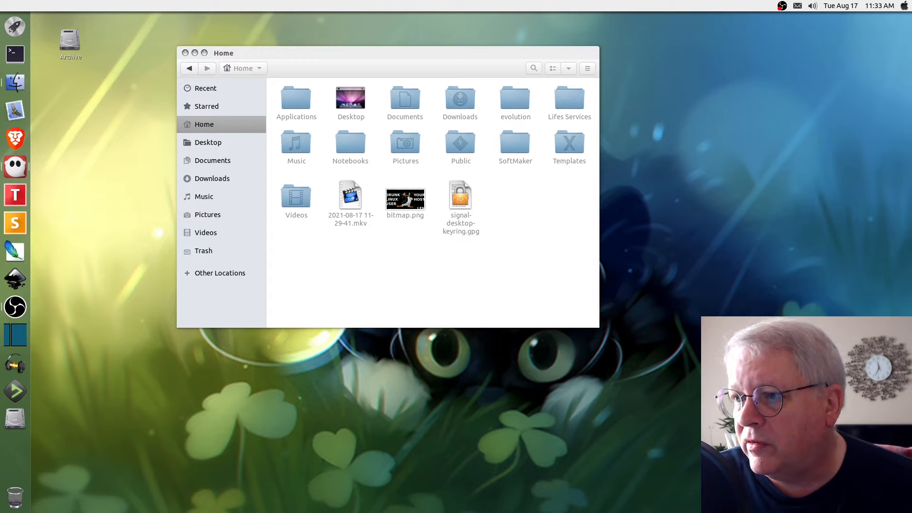
Step: Examine an empty ghostwriter window and its menus under the new theme, and close both ghostwriter and the file manager
drag(911, 116, 311, 51)
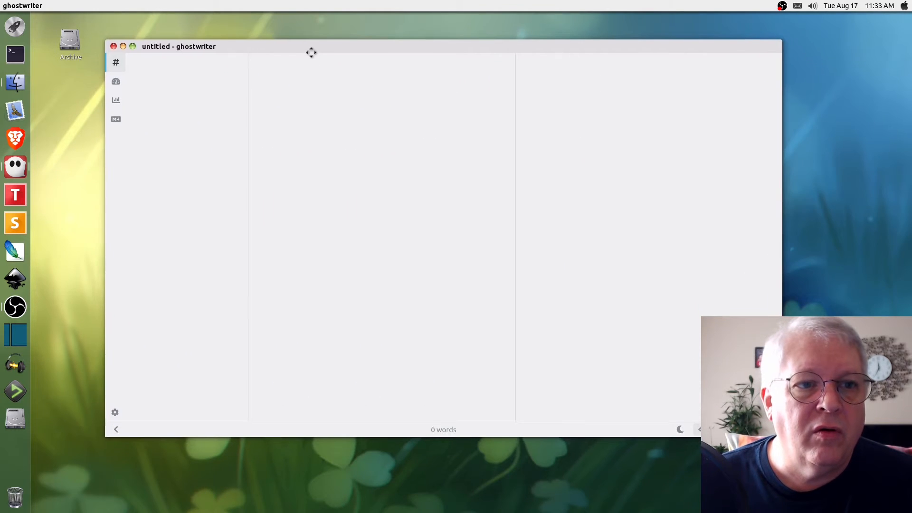
click(82, 5)
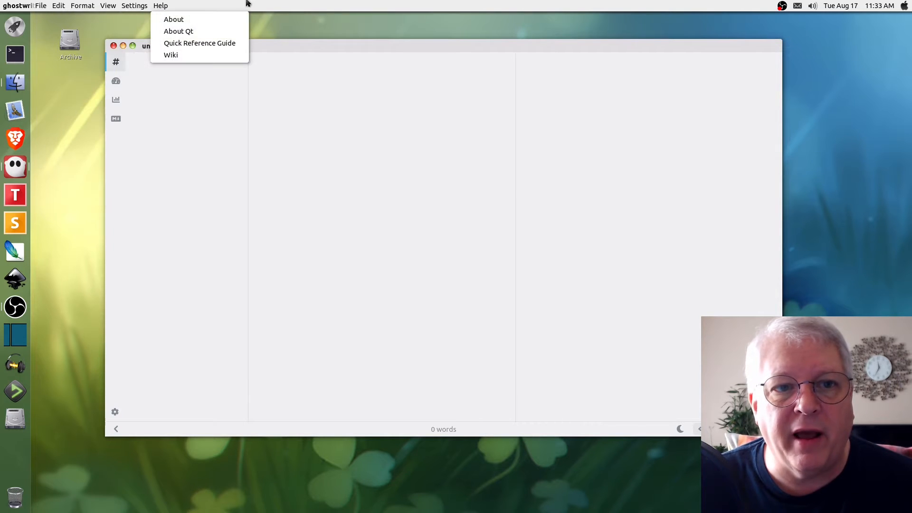
click(274, 5)
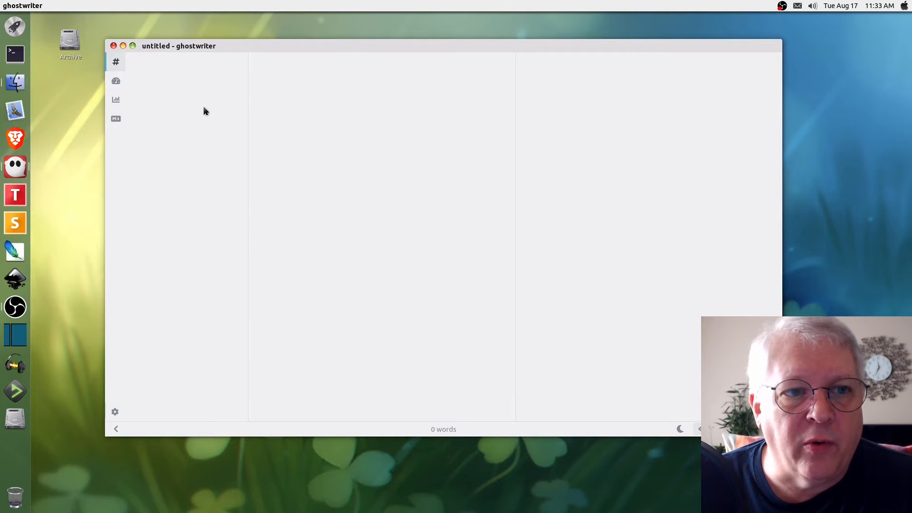
click(114, 46)
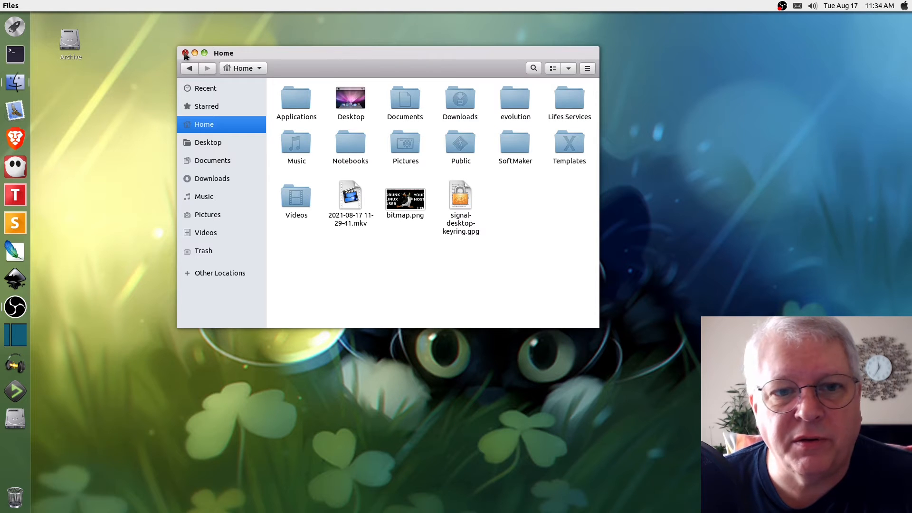
click(186, 53)
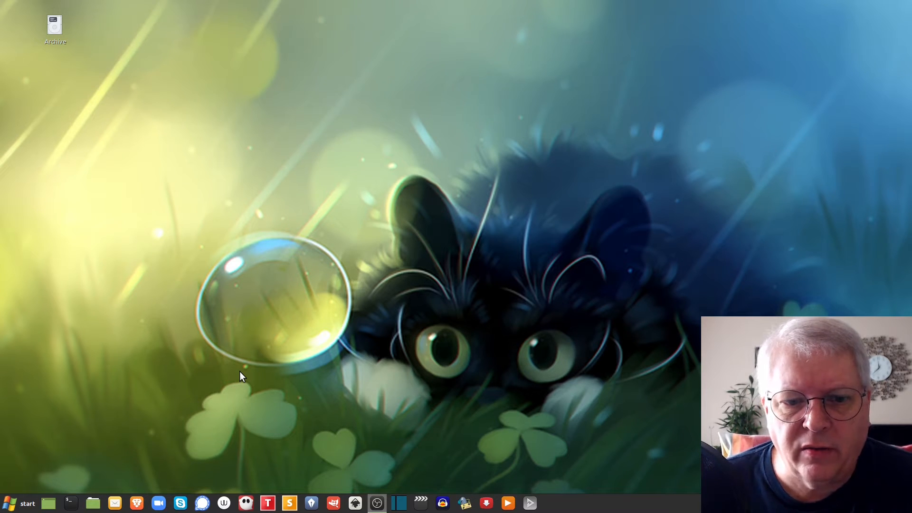
Step: On the Cinnamon desktop, compare the window borders of the Home folder and Youtube-DLG, and close Youtube-DLG
key(super+e)
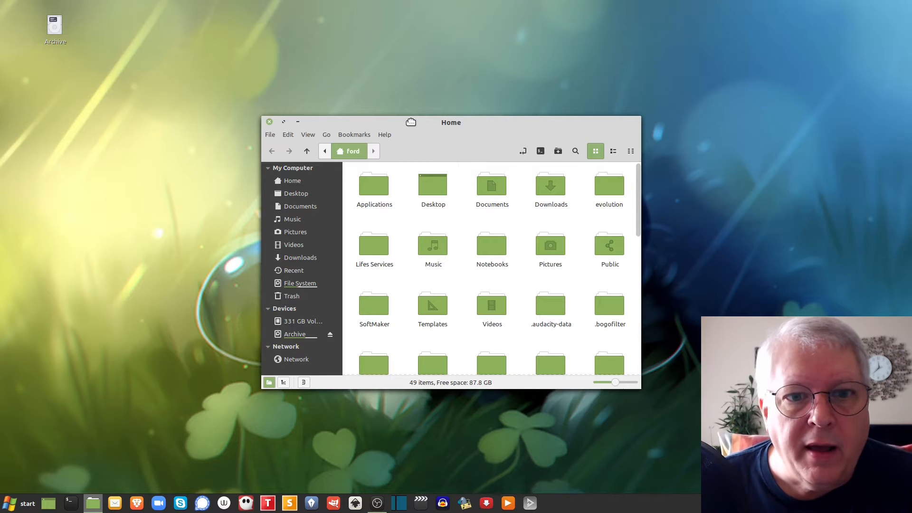
drag(411, 122, 413, 86)
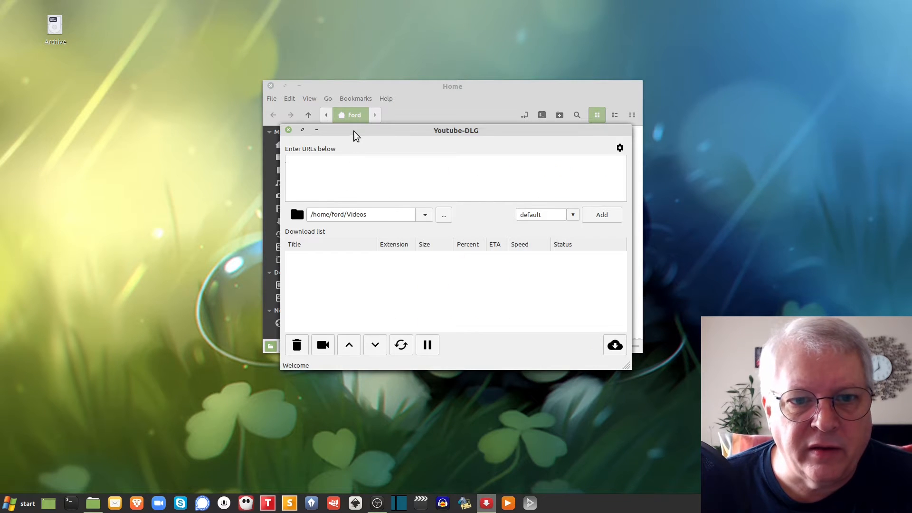
drag(355, 135, 176, 163)
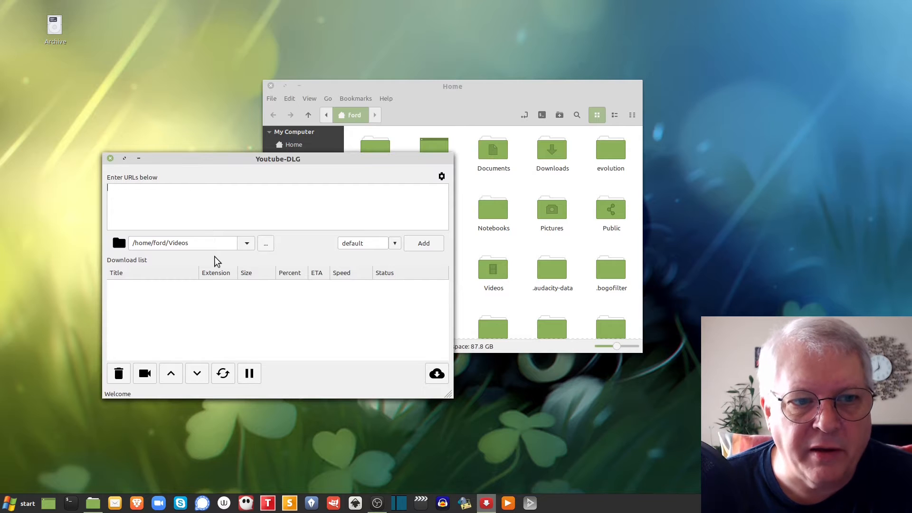
click(109, 159)
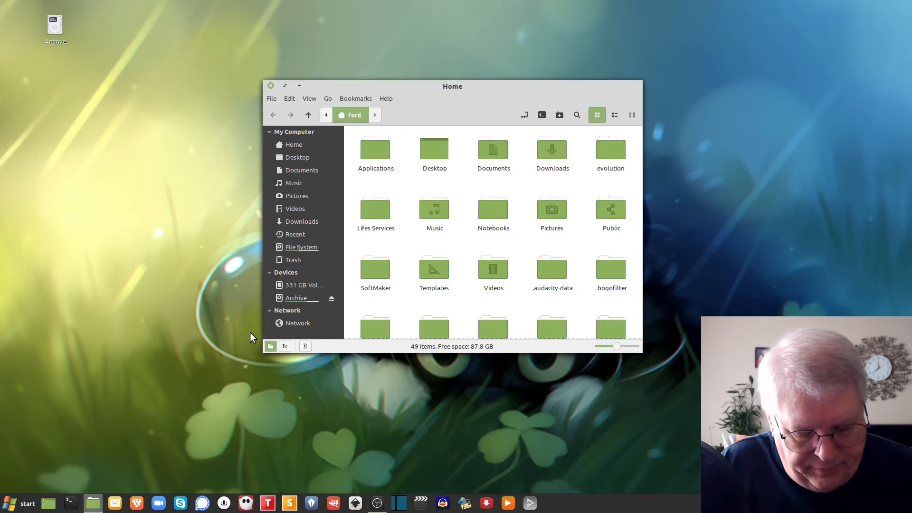
Step: Search for and open the Themes settings, and set the window borders to Windows XP Luna
key(super)
text(theme)
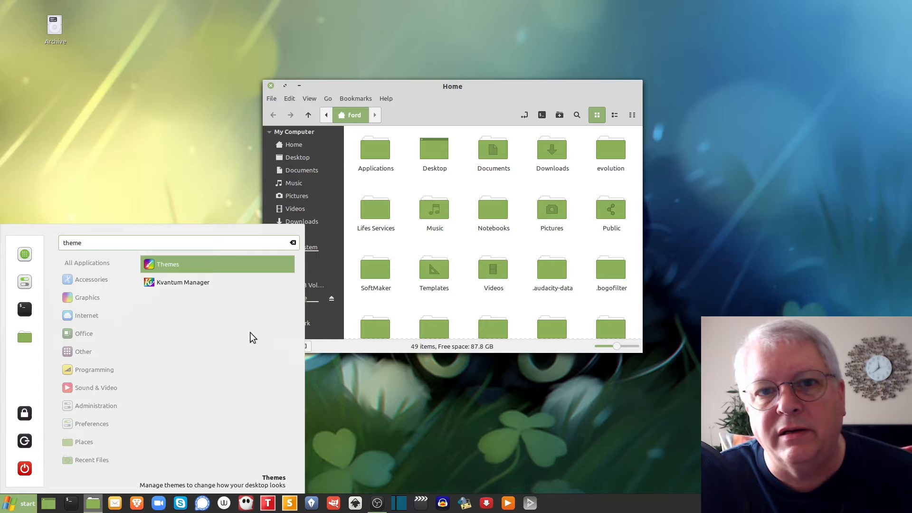
key(Return)
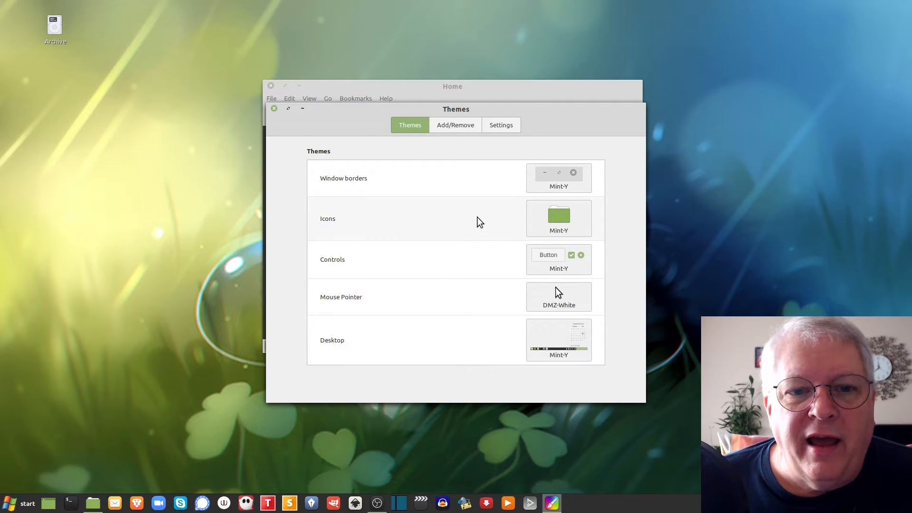
click(554, 184)
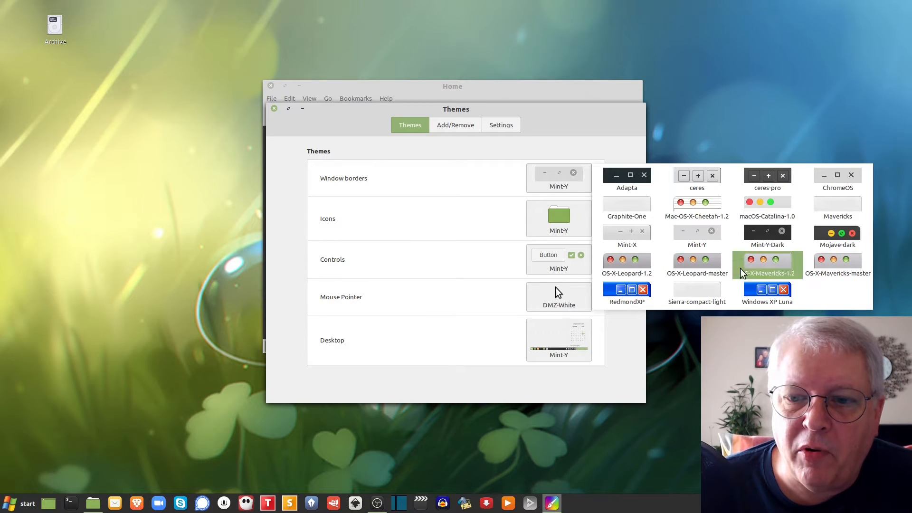
click(755, 295)
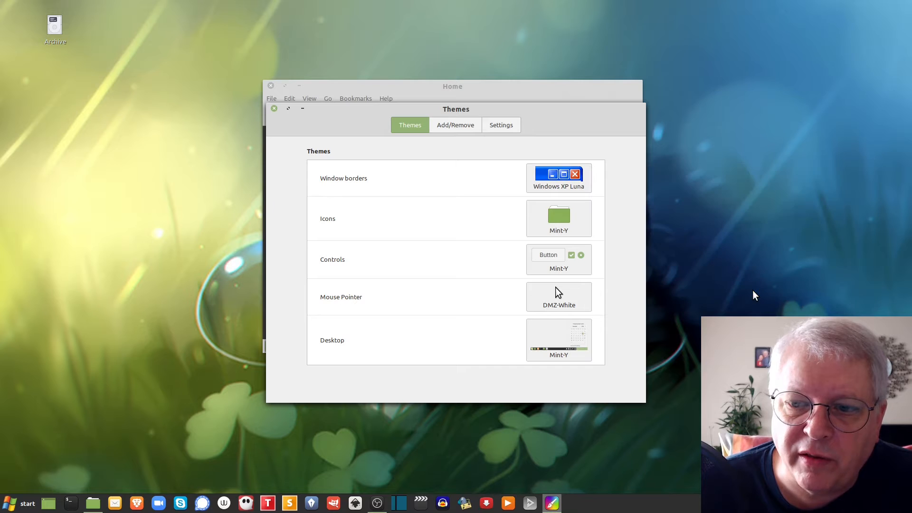
Step: Set the icons theme to Mint-X-Yellow and the controls theme to Windows XP Luna
click(568, 230)
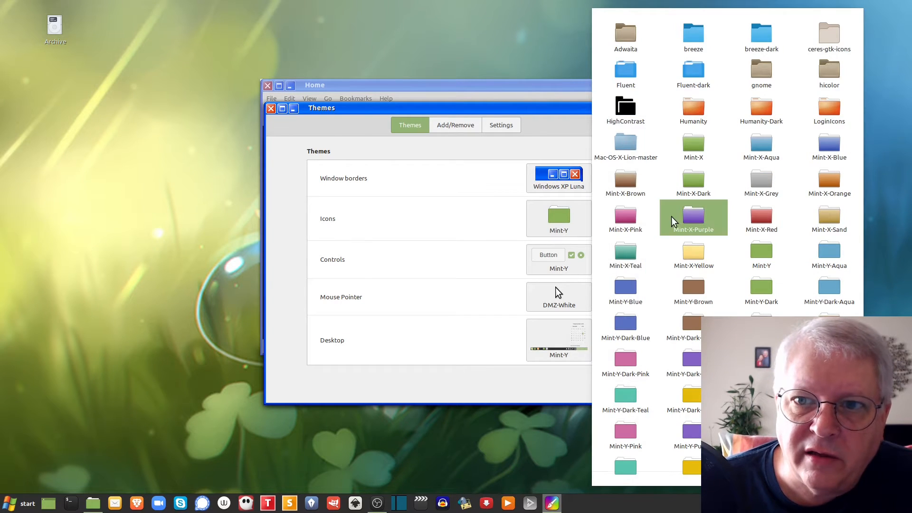
click(693, 252)
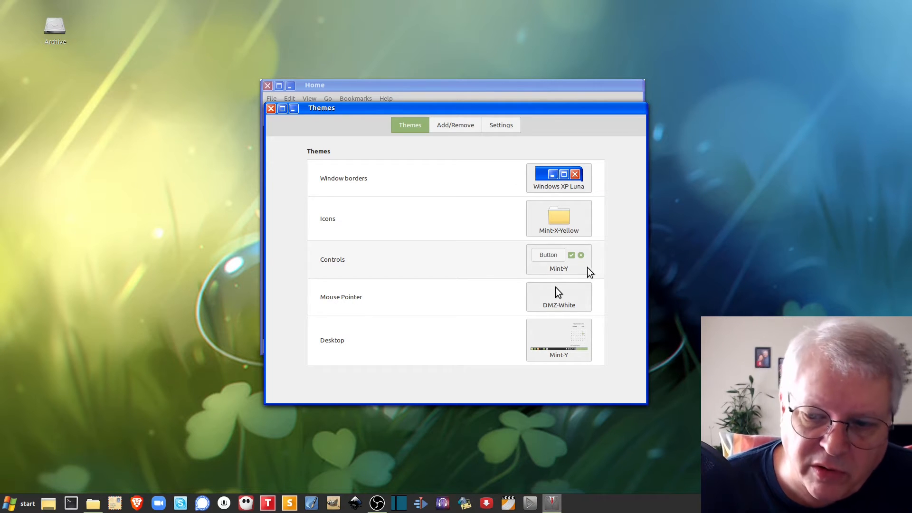
click(560, 266)
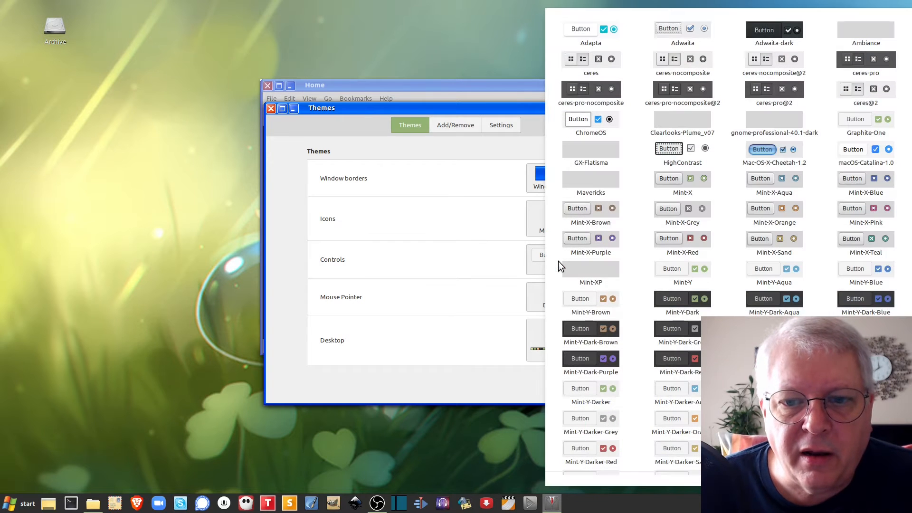
scroll(708, 334, down, 4)
scroll(709, 335, down, 5)
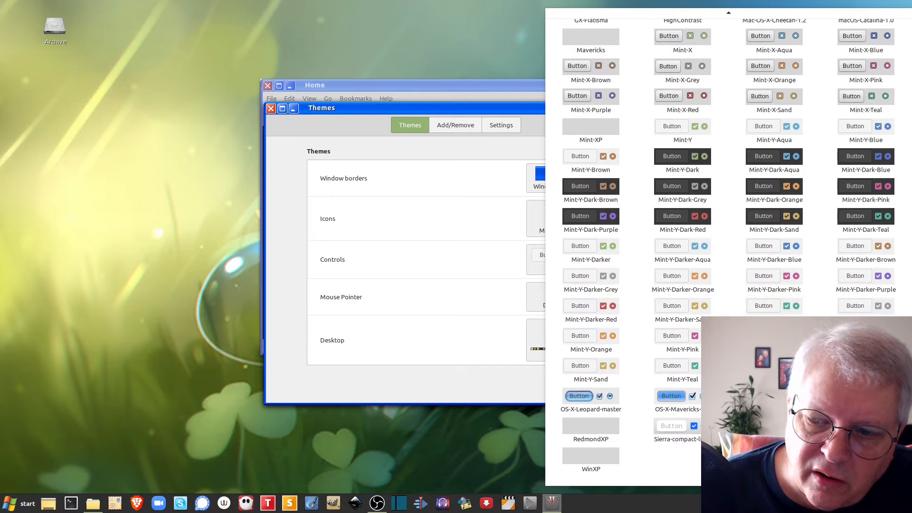
click(866, 427)
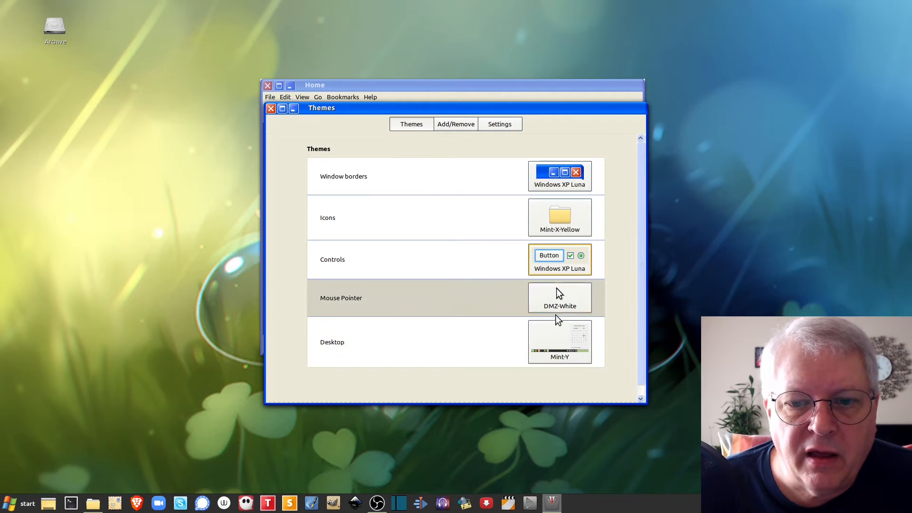
Step: Check the available mouse pointer themes without changing the pointer, and set the desktop theme to RedmondXP
click(562, 306)
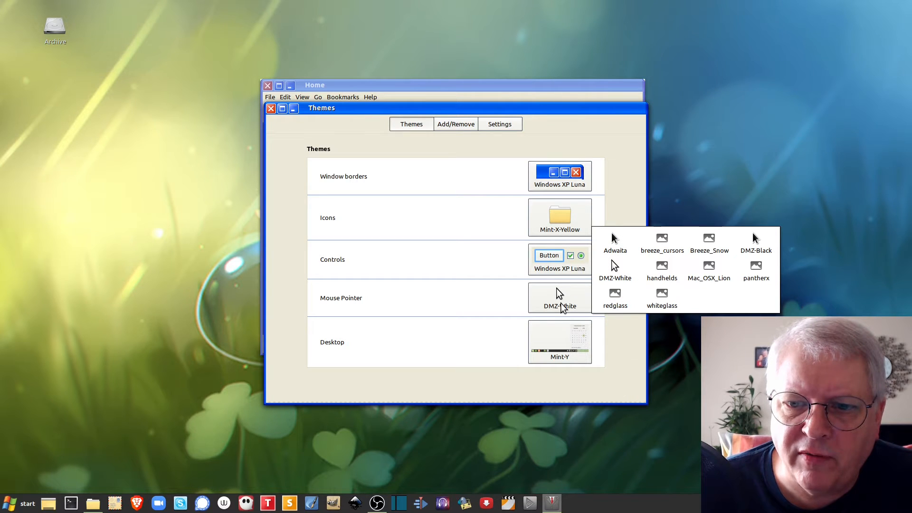
click(630, 342)
click(566, 343)
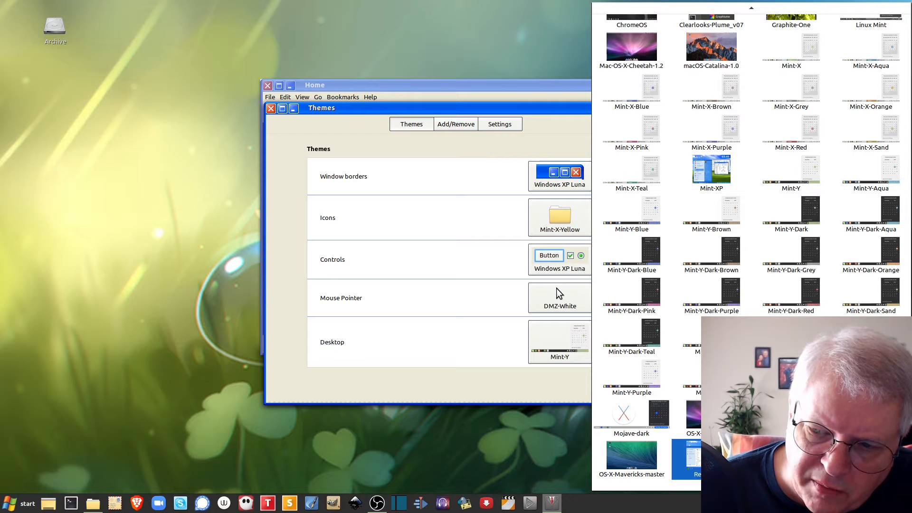
click(686, 457)
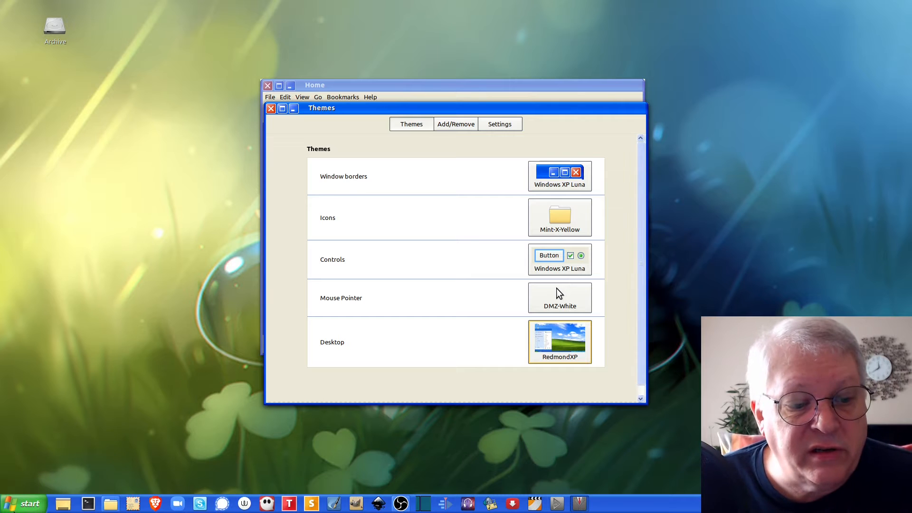
Step: Examine the start menu under the new theme, and move the Themes window aside to bring the Home folder forward
click(19, 505)
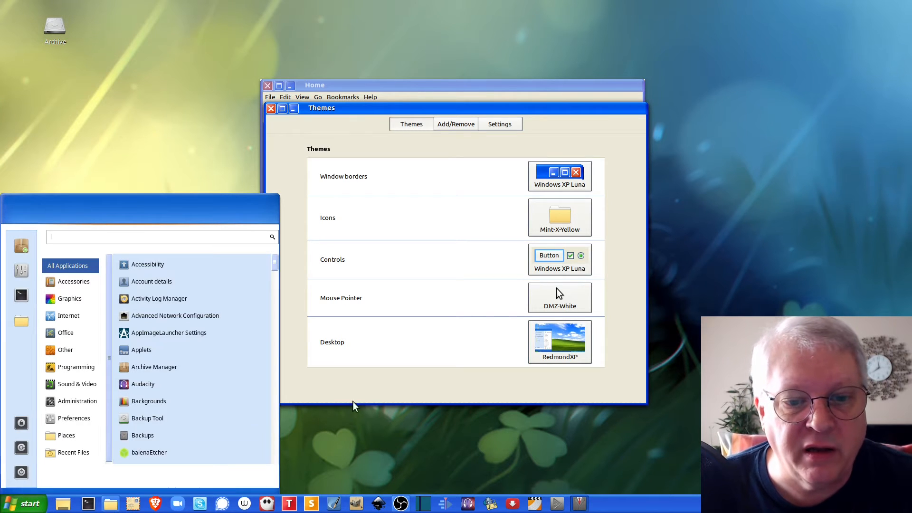
click(380, 392)
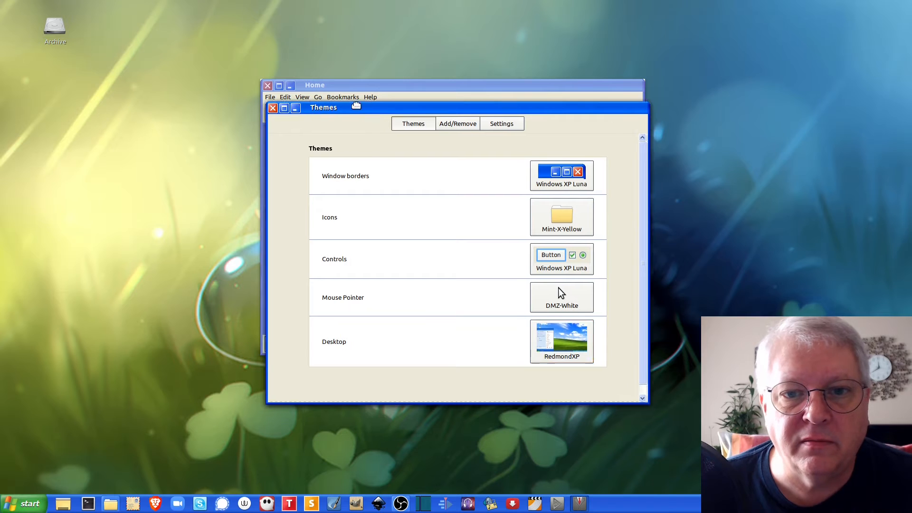
drag(348, 109, 545, 149)
click(398, 91)
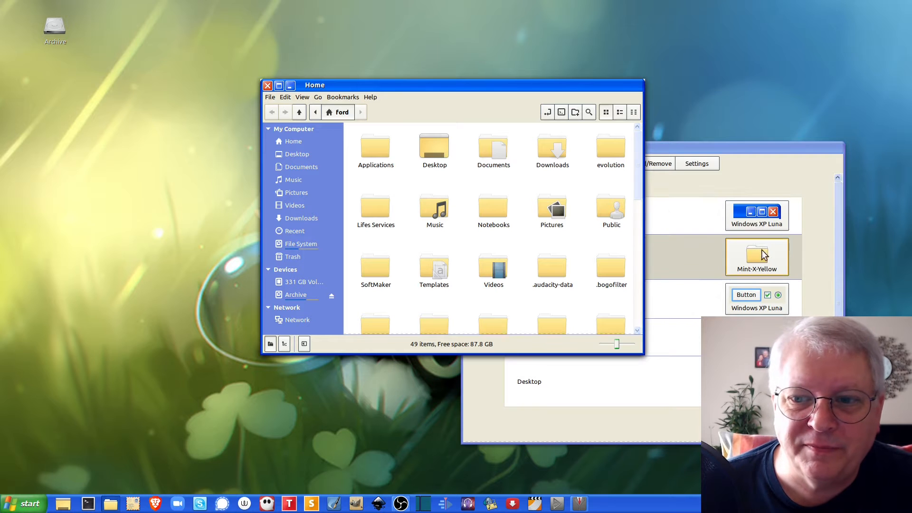
Step: Try the WinXP theme for the controls and view the desktop theme choices with it applied
click(757, 299)
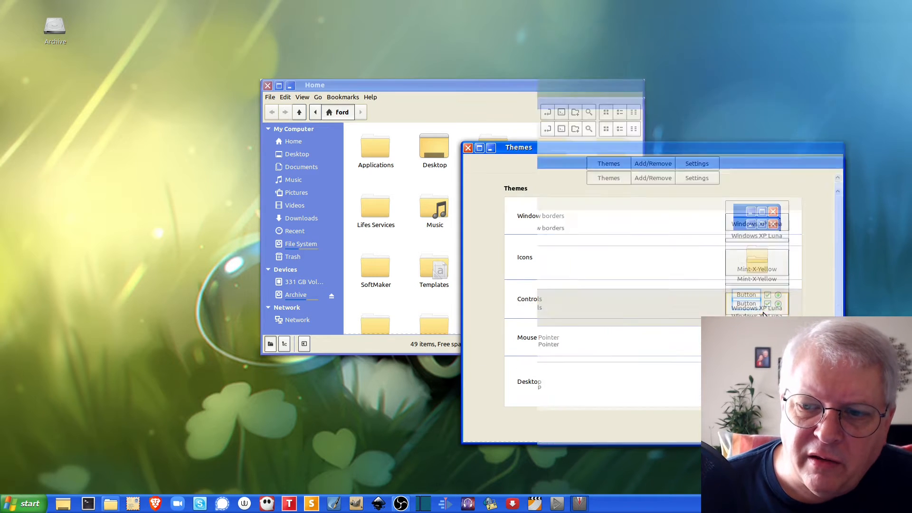
scroll(756, 333, down, 5)
scroll(719, 246, down, 3)
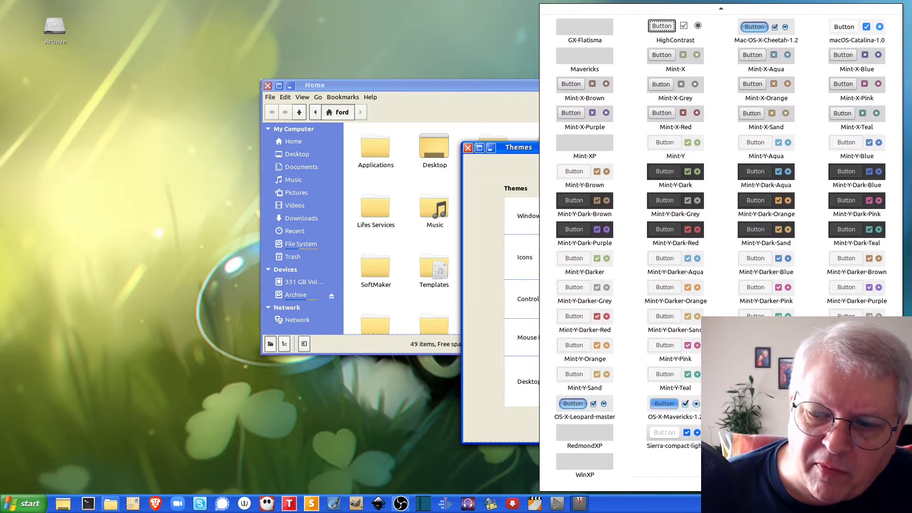
click(582, 464)
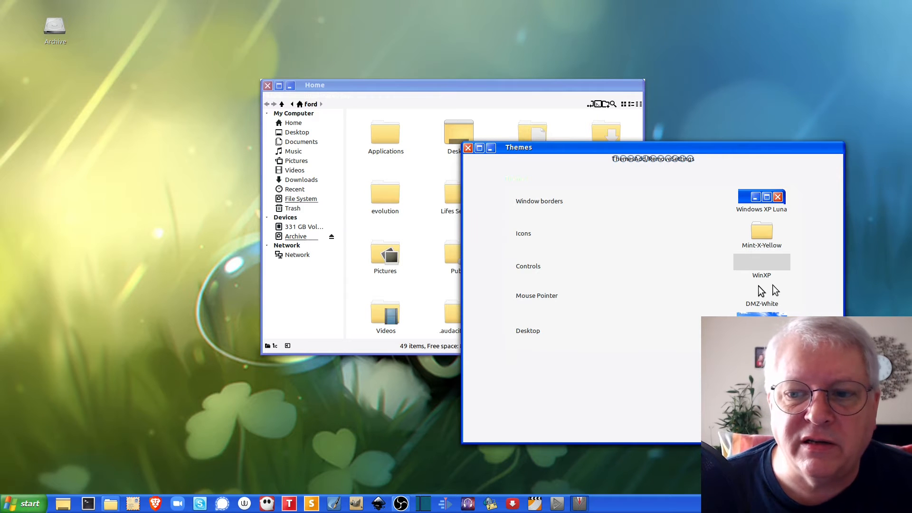
click(762, 330)
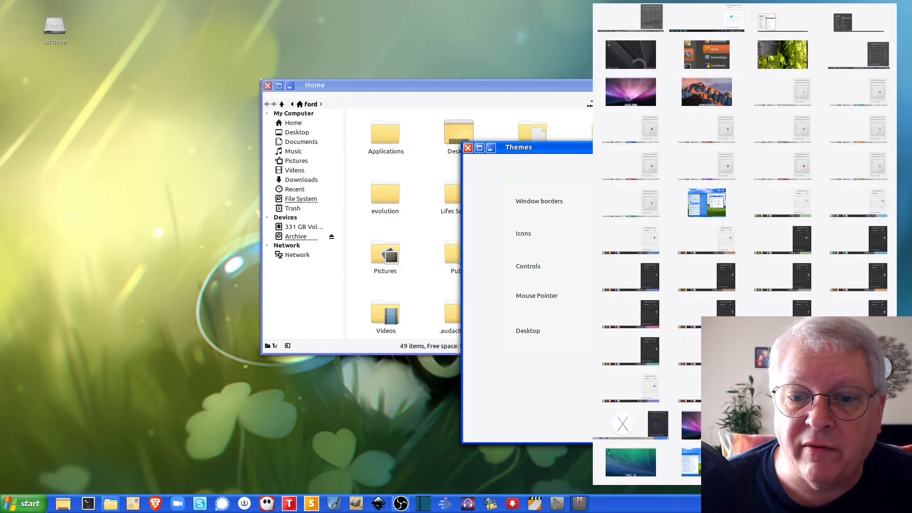
click(546, 155)
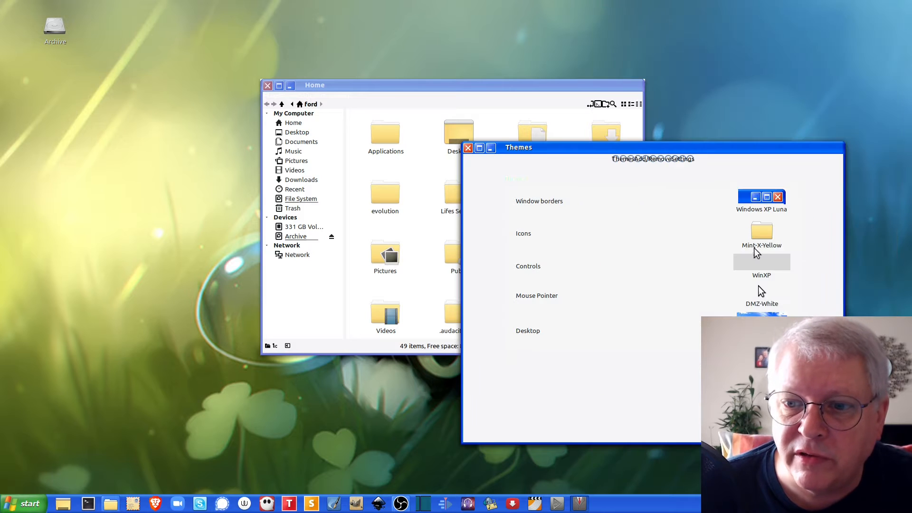
Step: Restore the controls theme to Windows XP Luna
click(768, 263)
scroll(723, 249, down, 1)
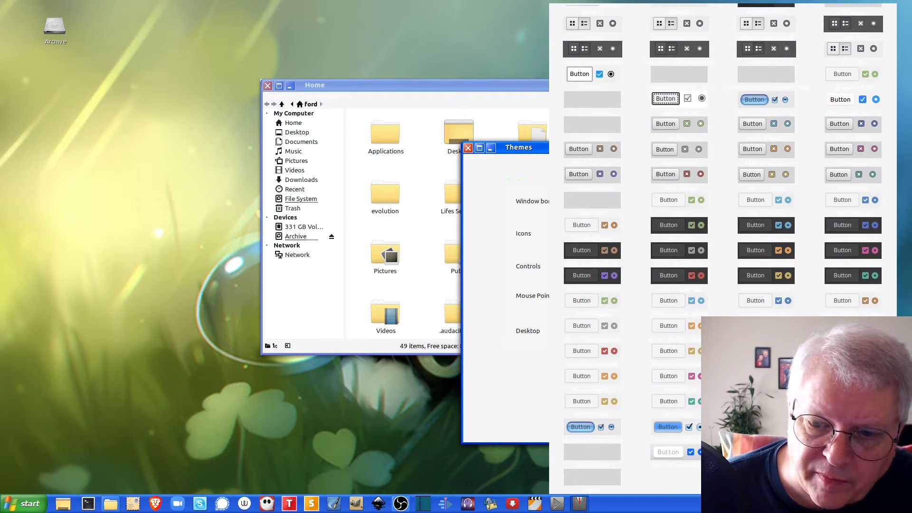
click(757, 291)
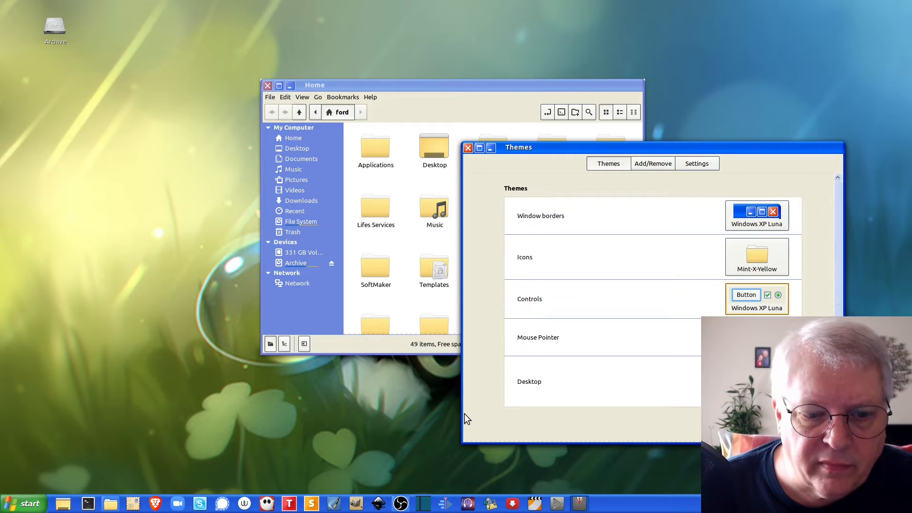
Step: Open GIMP to examine its interface and menus under the Windows XP theme, and quit it
click(356, 503)
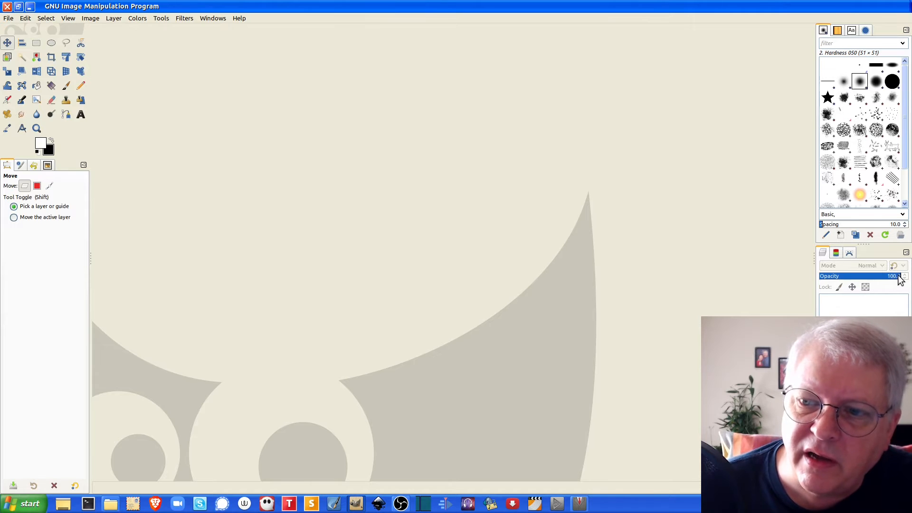
click(137, 19)
mouse_move(9, 18)
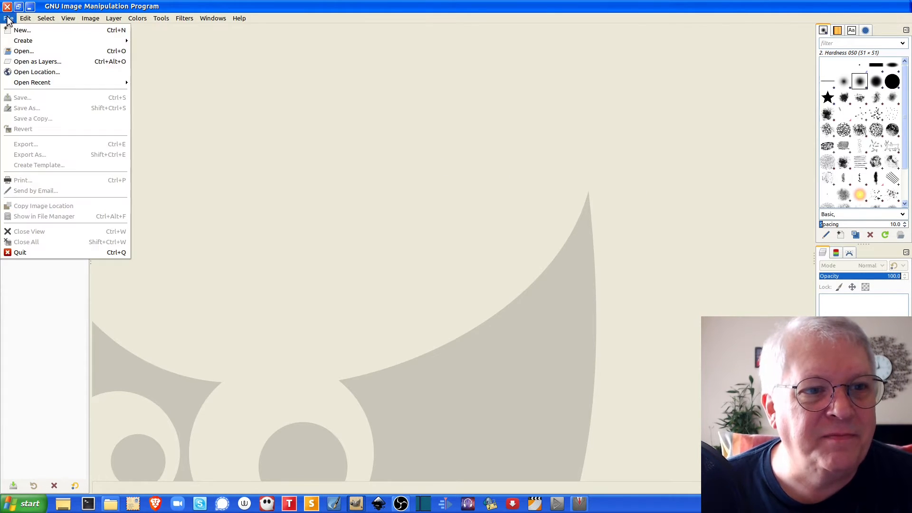
click(54, 251)
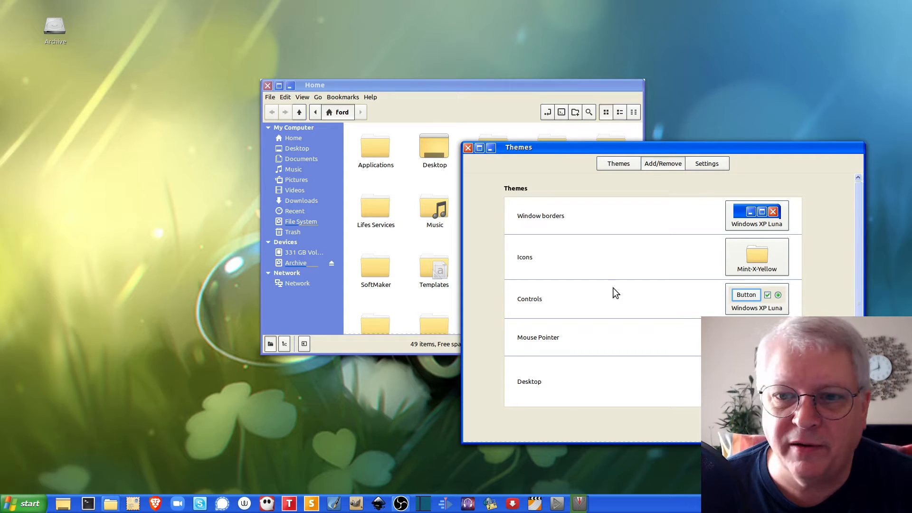
Step: Close the Themes settings and the Home folder window
click(468, 148)
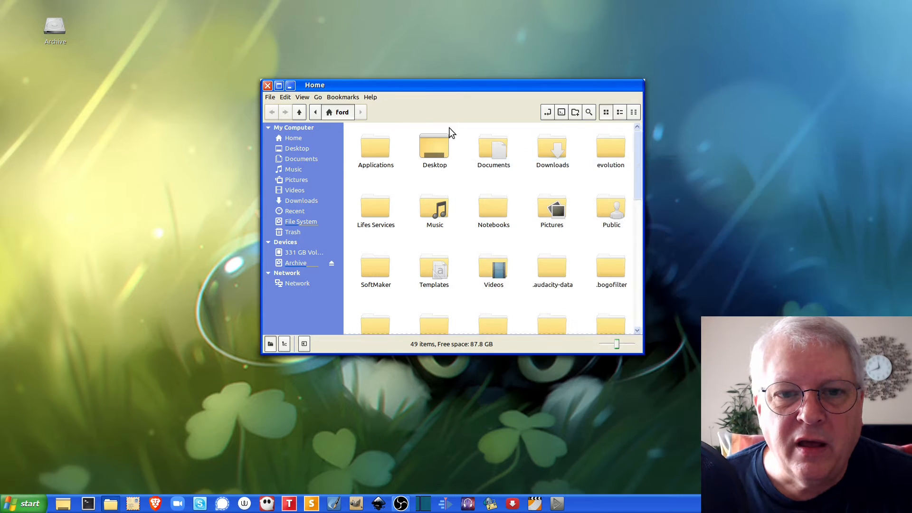
click(268, 86)
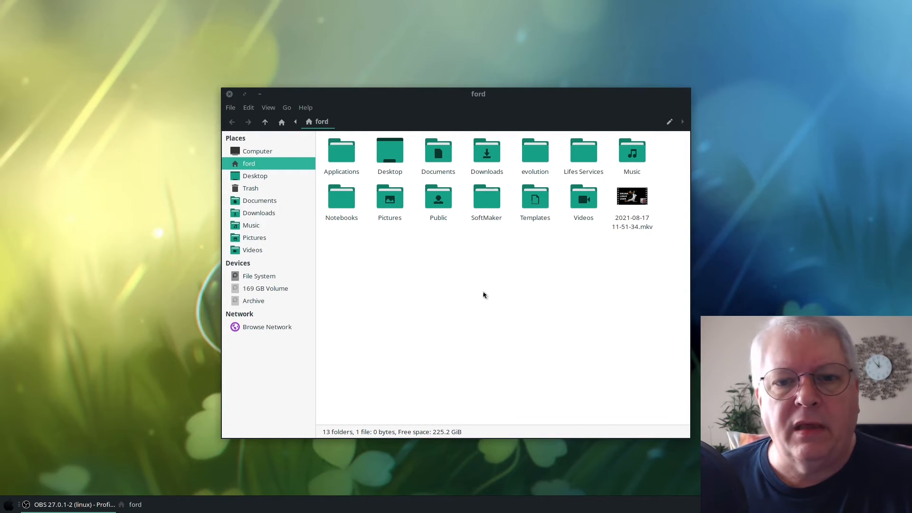
Step: On the Xfce desktop, move the file manager window higher and open the Window Manager and Appearance settings
drag(454, 95, 455, 66)
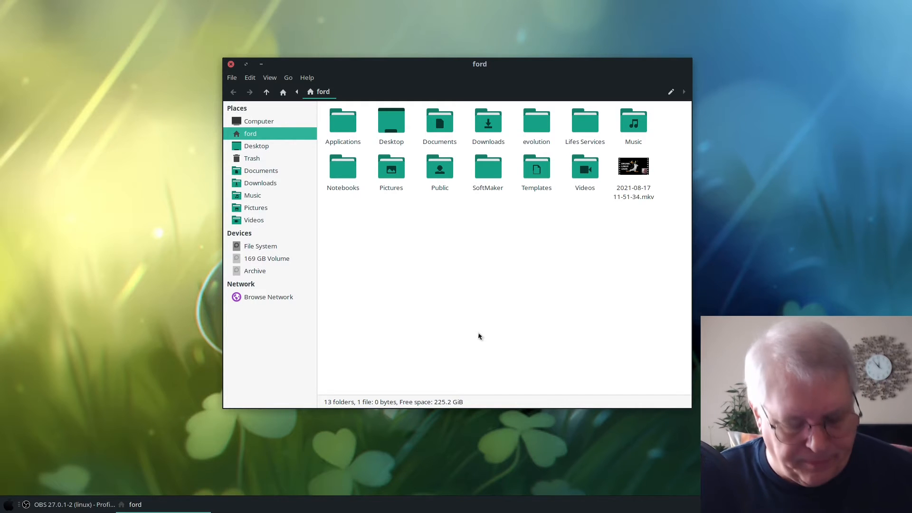
key(super)
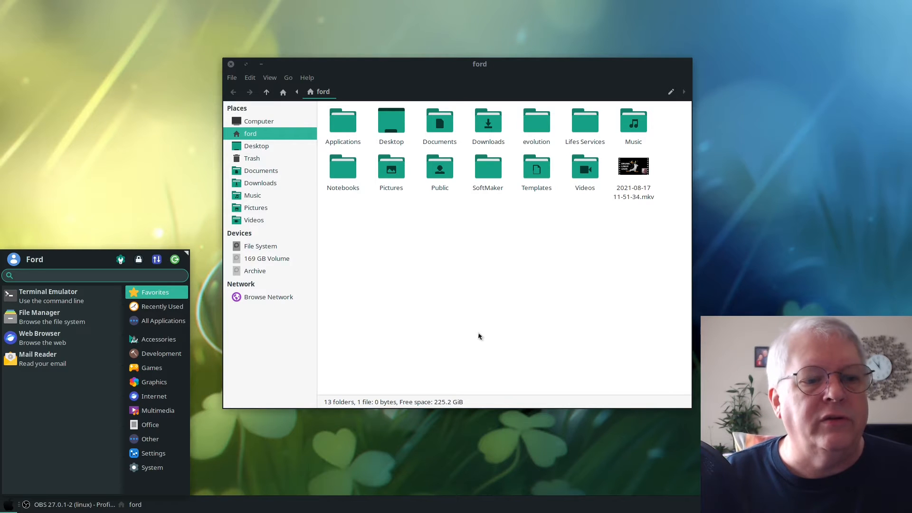
text(wind)
key(Return)
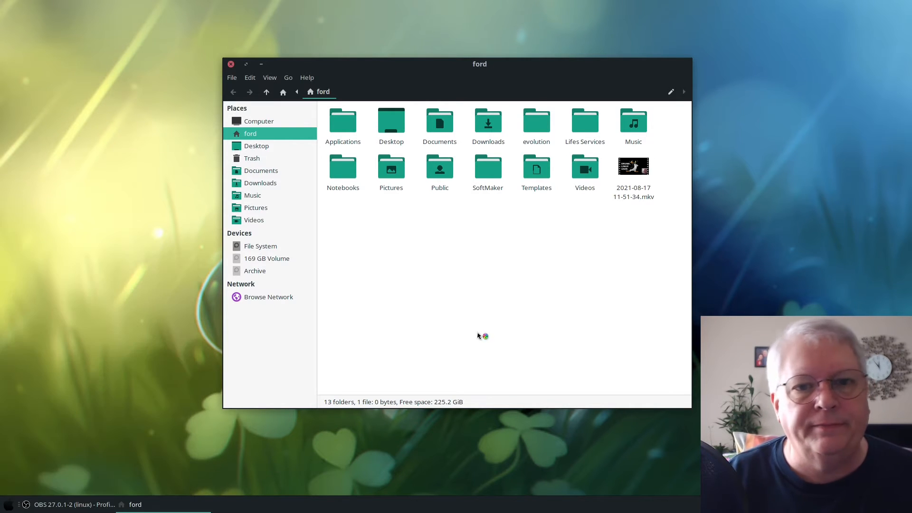
key(super)
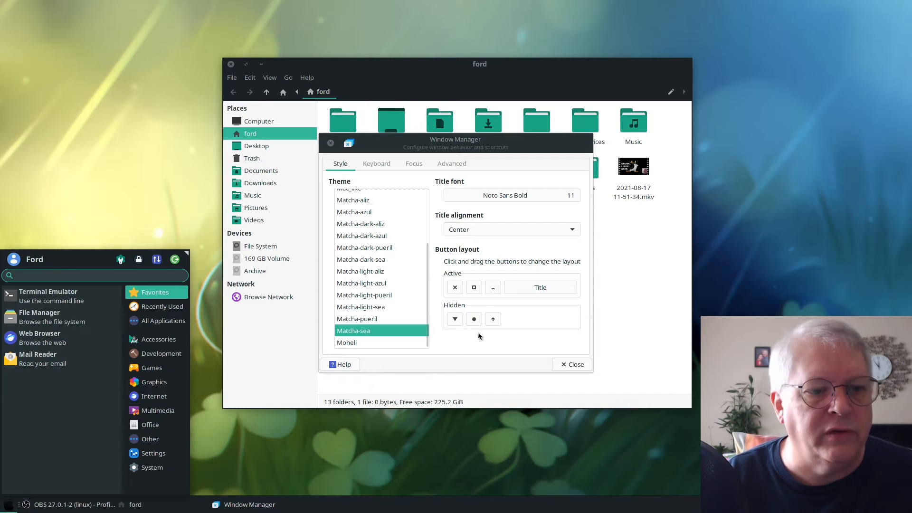
text(app)
key(Return)
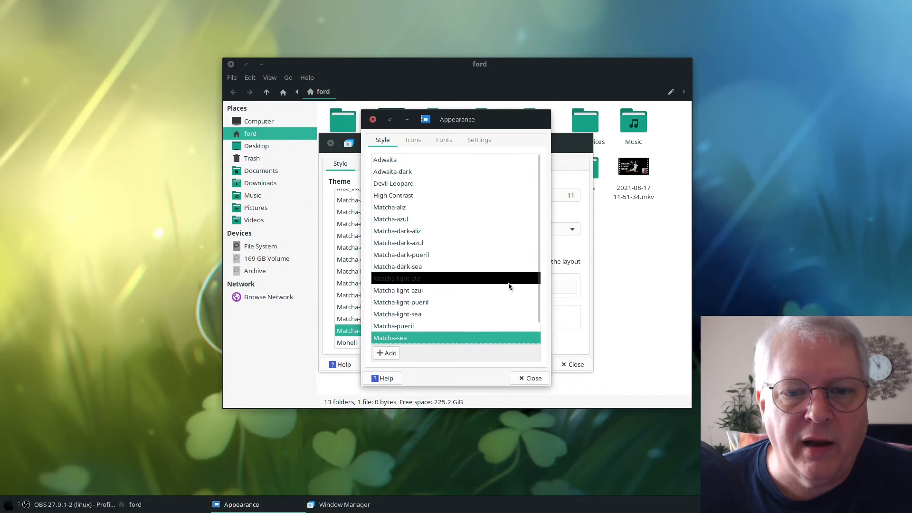
Step: Set the appearance style to OS-X-Leopard-1.2 and the icons to Mac-OS-X-Lion, and close the Appearance settings
scroll(508, 287, down, 1)
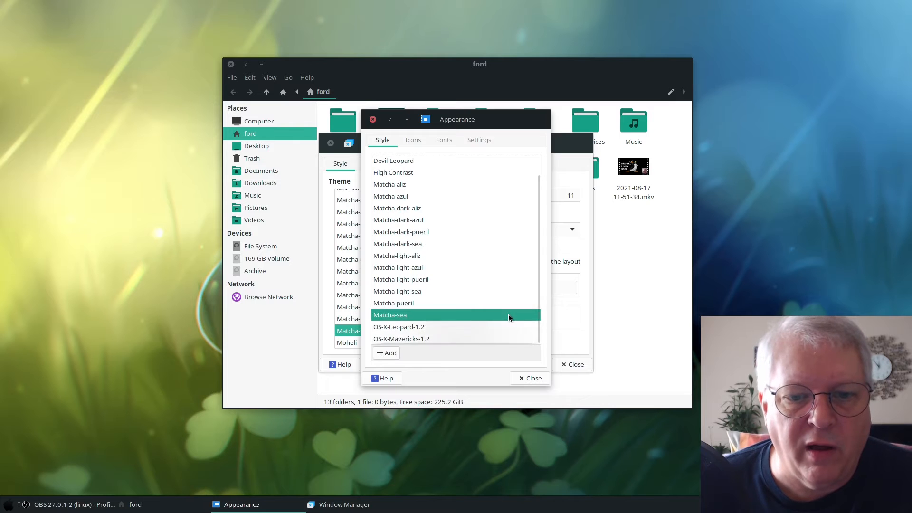
click(398, 327)
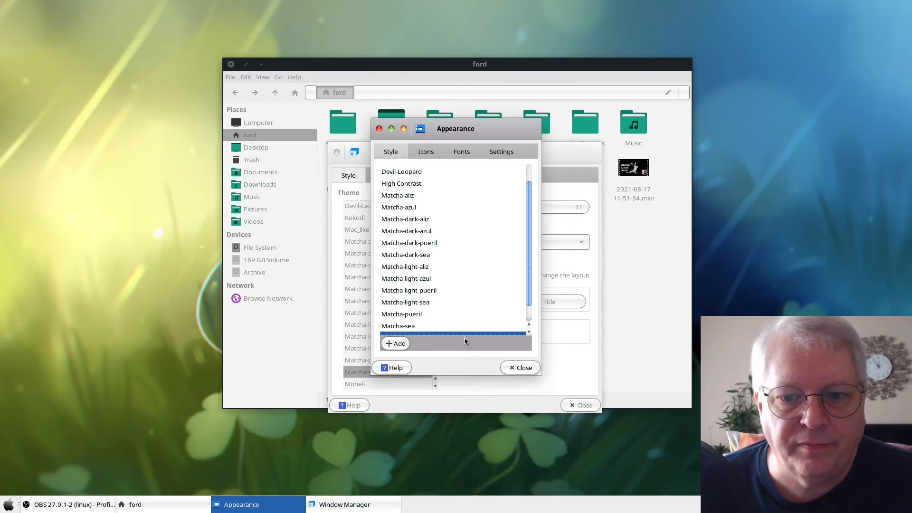
click(433, 152)
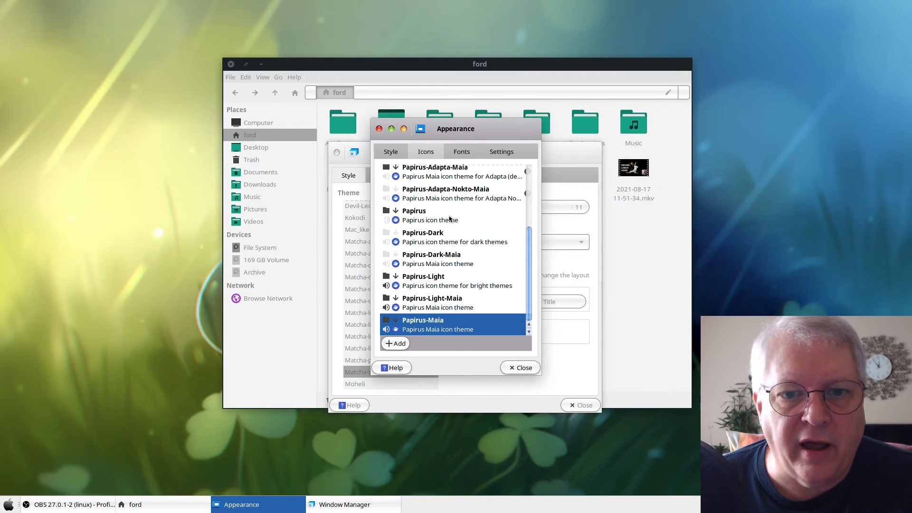
scroll(469, 248, up, 3)
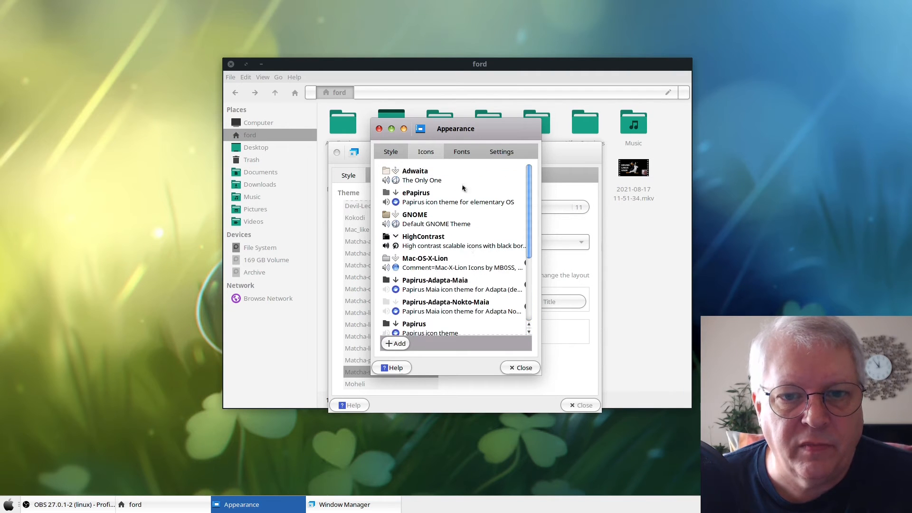
click(418, 264)
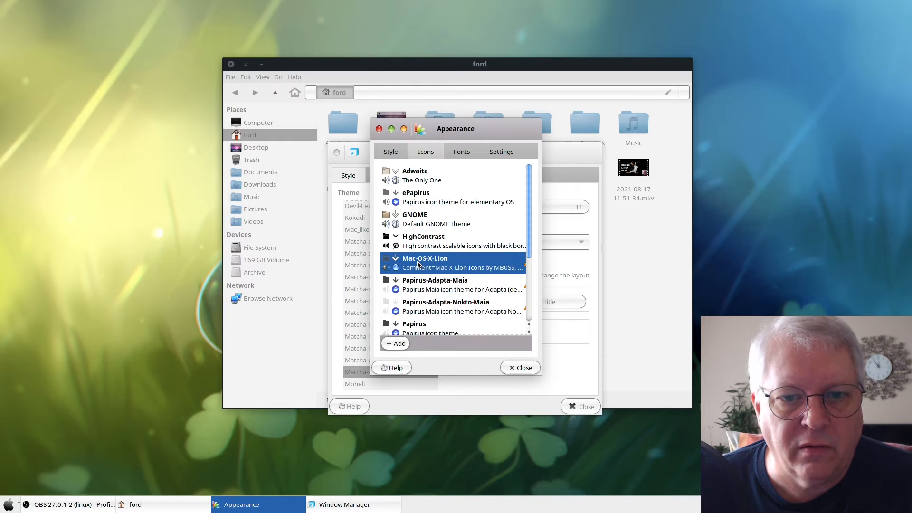
click(530, 369)
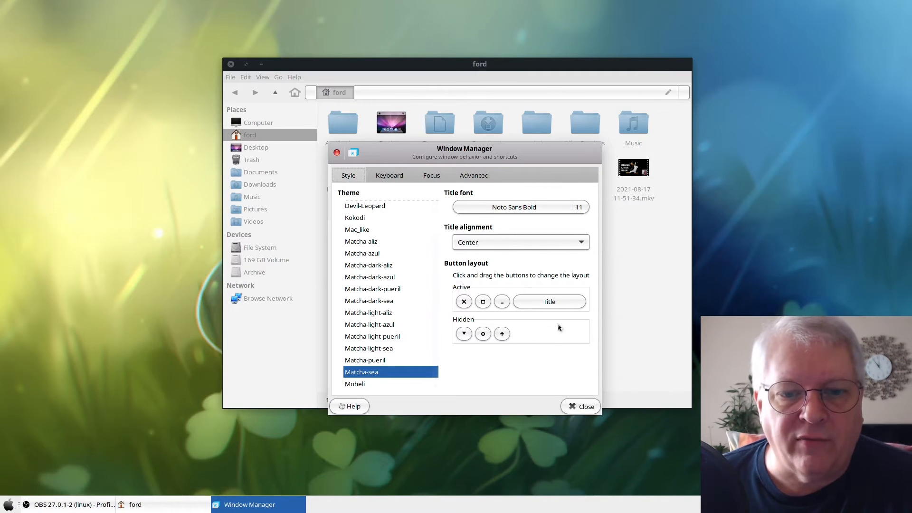
Step: Set the window manager theme to Devil-Leopard and close the Window Manager settings
scroll(380, 315, up, 2)
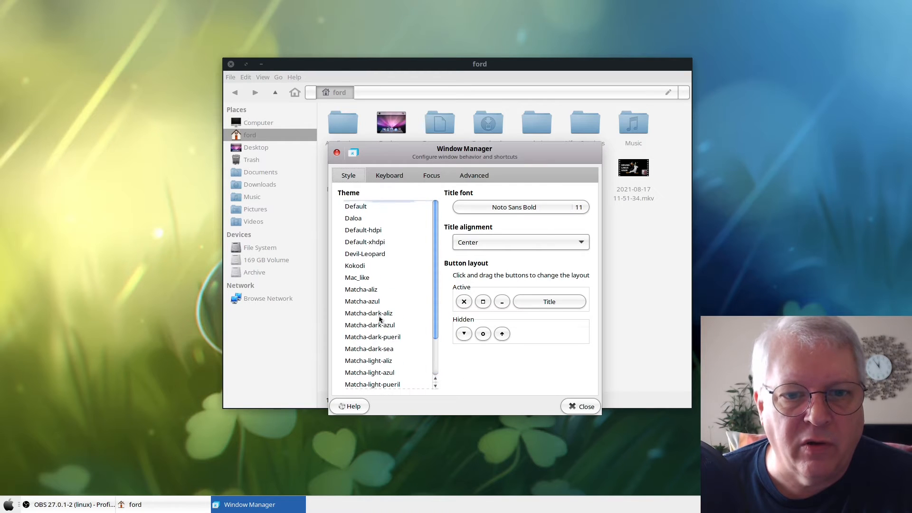
click(371, 255)
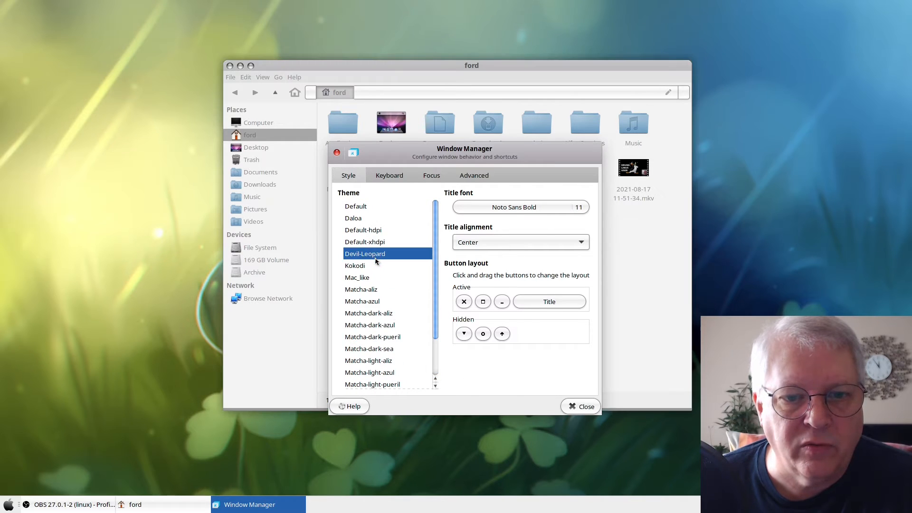
click(581, 407)
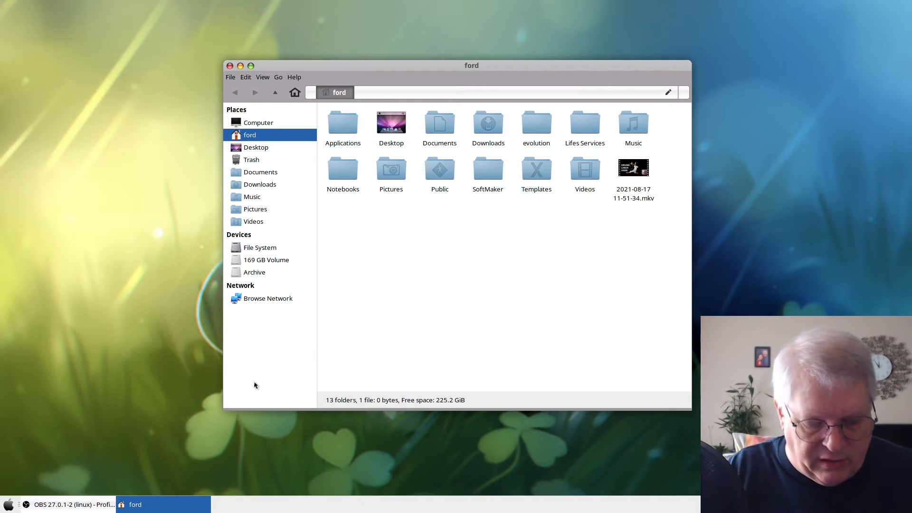
Step: Launch GIMP to examine its interface and File menu under the OS-X-Leopard-1.2 style
key(super)
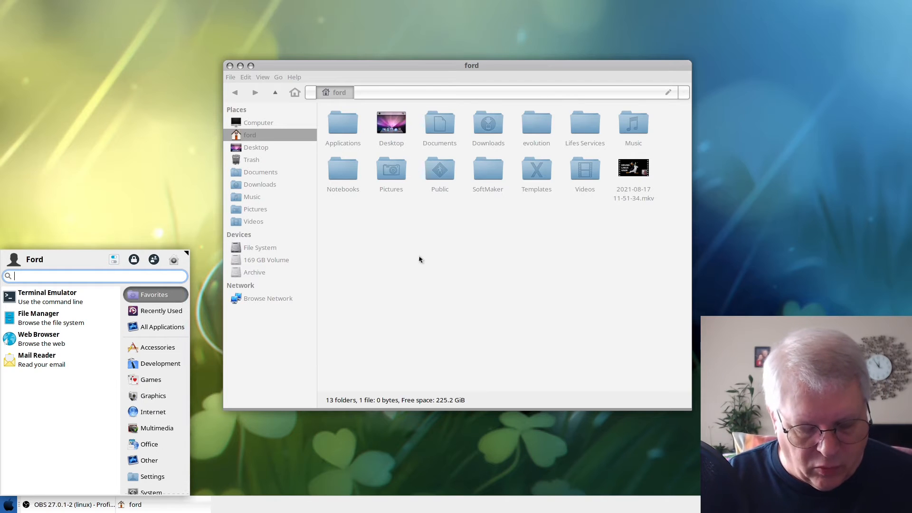
text(gimp)
key(Return)
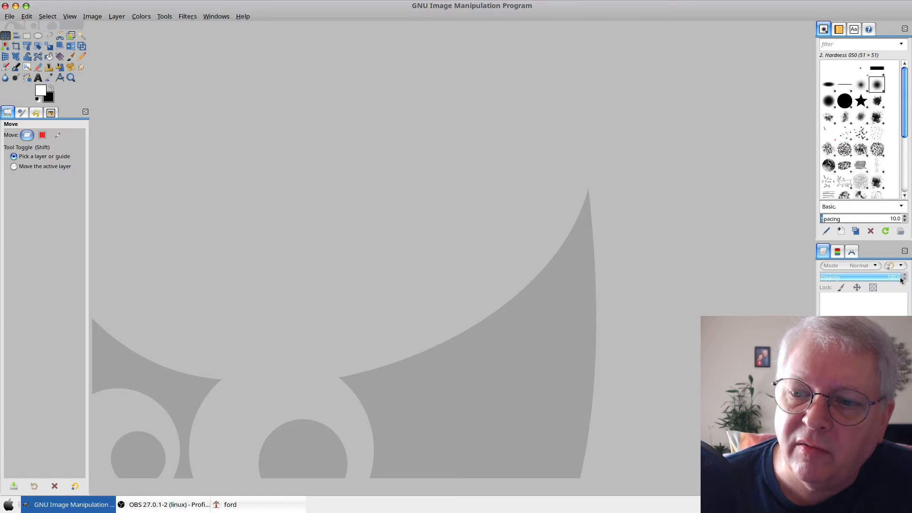
click(10, 16)
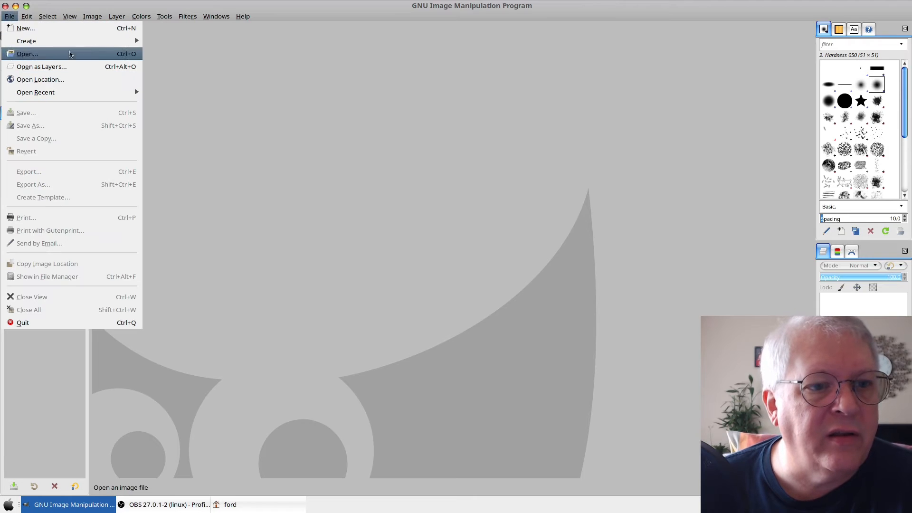
click(279, 98)
Step: Open the Appearance settings, change the style to OS-X-Mavericks-1.2, and close the settings
key(super)
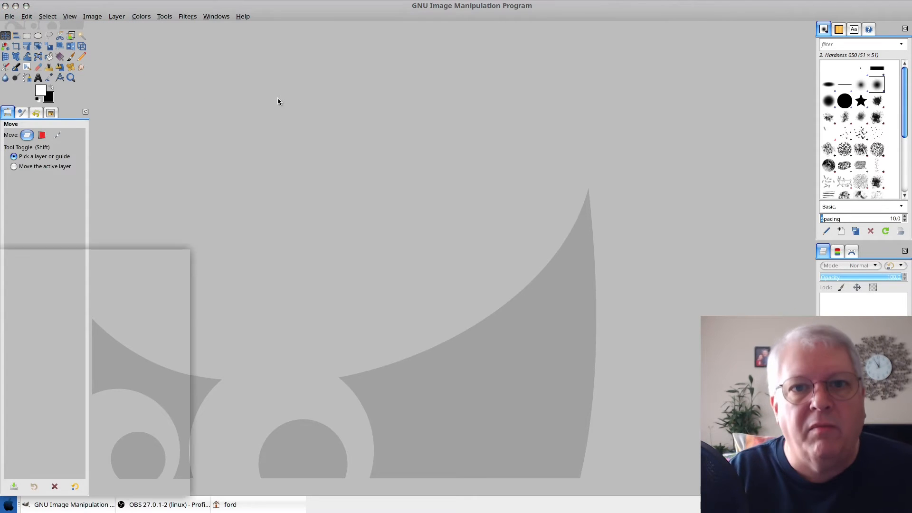
text(app)
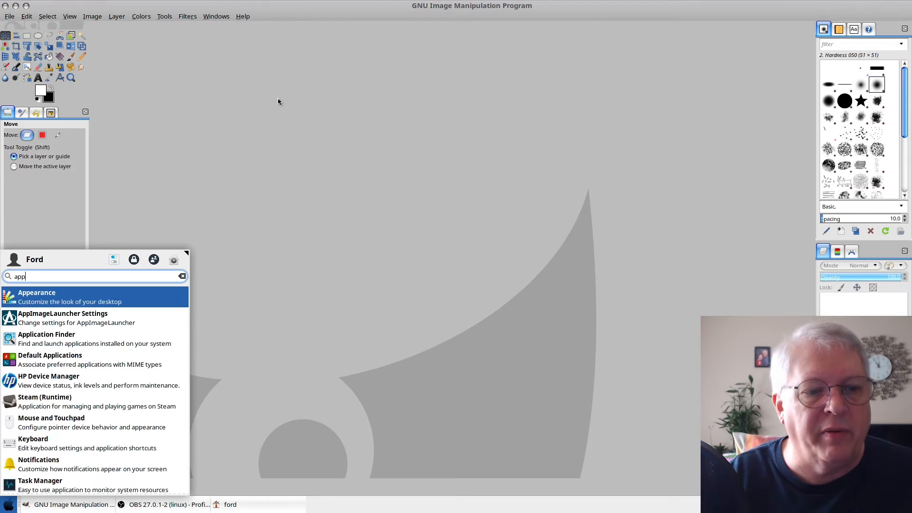
key(Return)
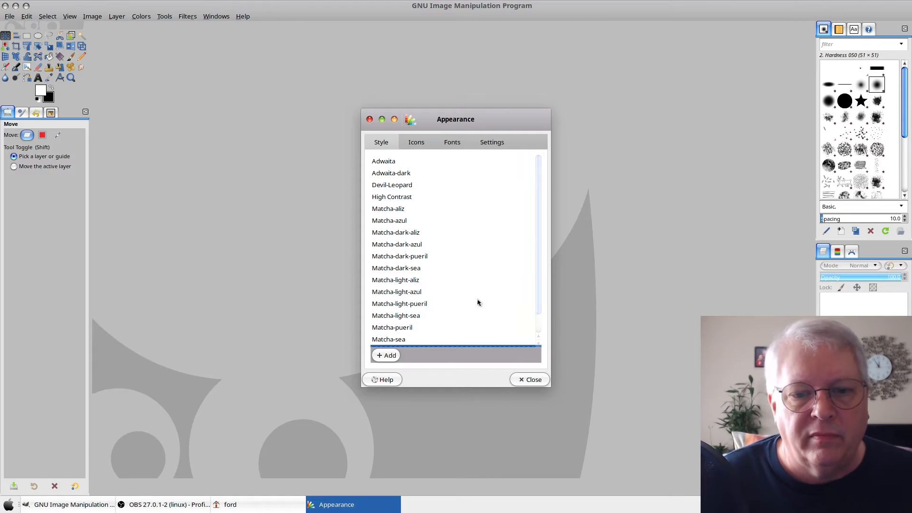
scroll(480, 285, down, 1)
click(478, 434)
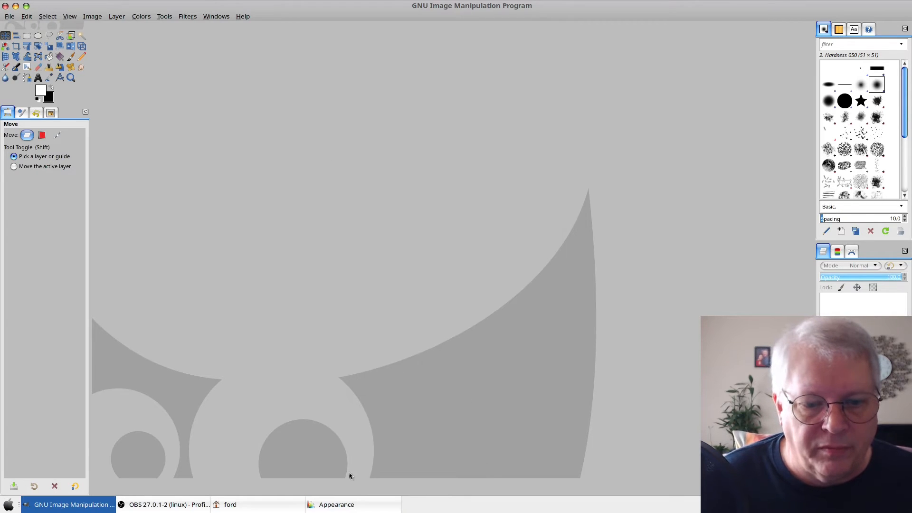
click(356, 503)
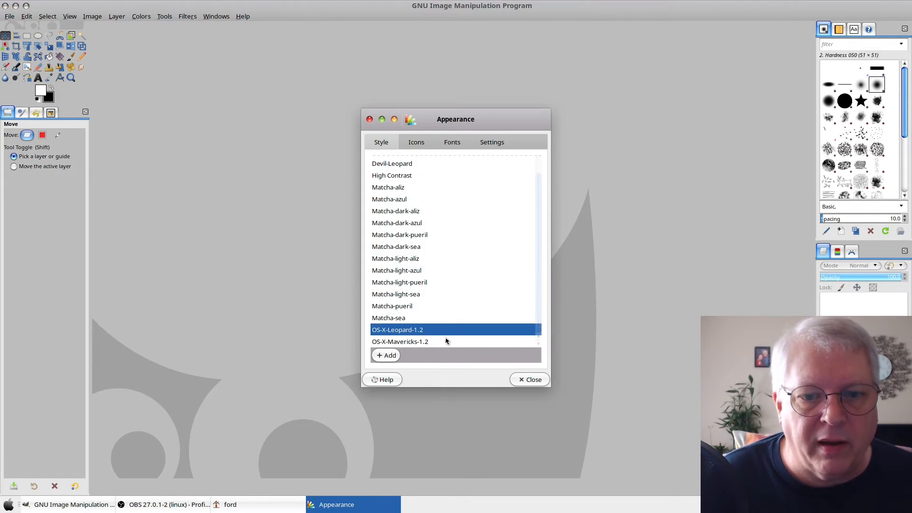
click(411, 343)
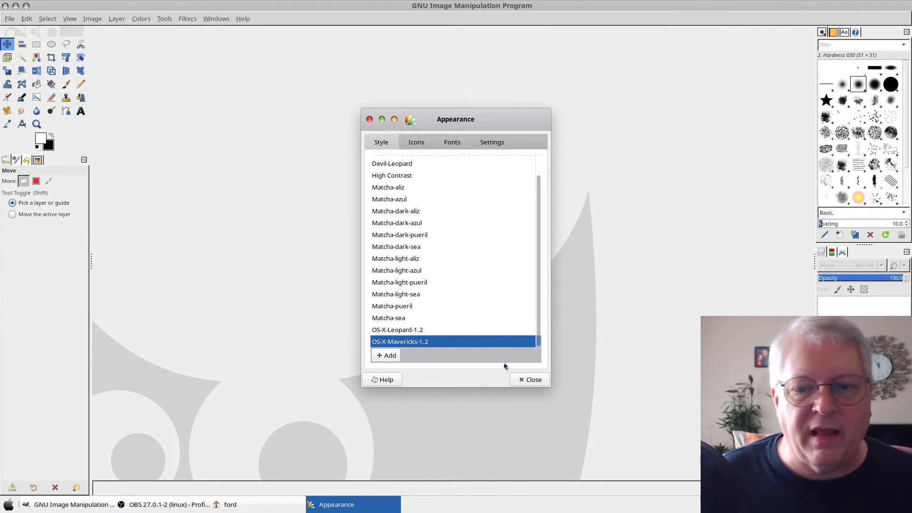
click(533, 379)
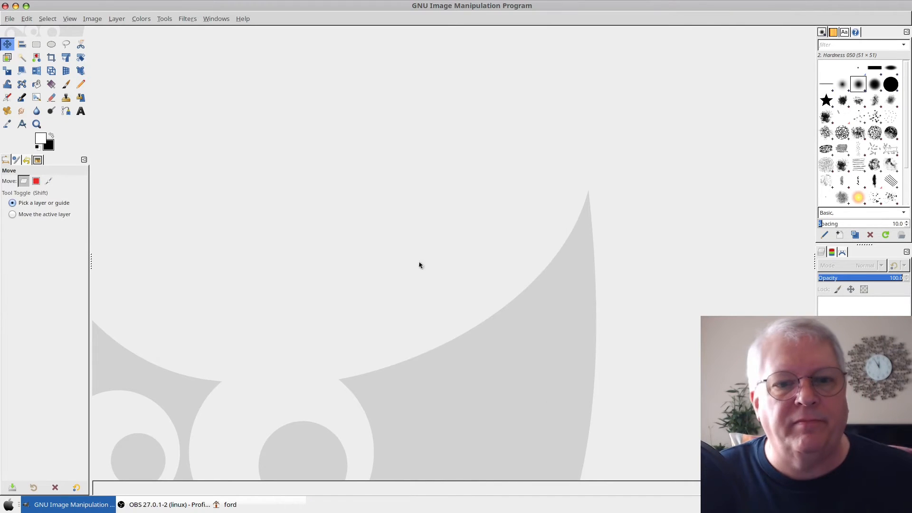
Step: Examine GIMP's File menu under the OS-X-Mavericks-1.2 style and close GIMP
click(10, 20)
mouse_move(23, 40)
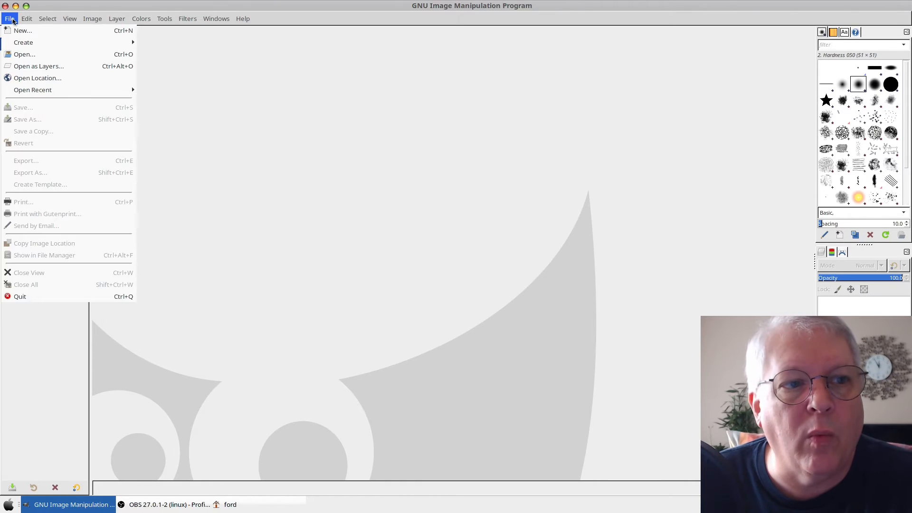
click(15, 19)
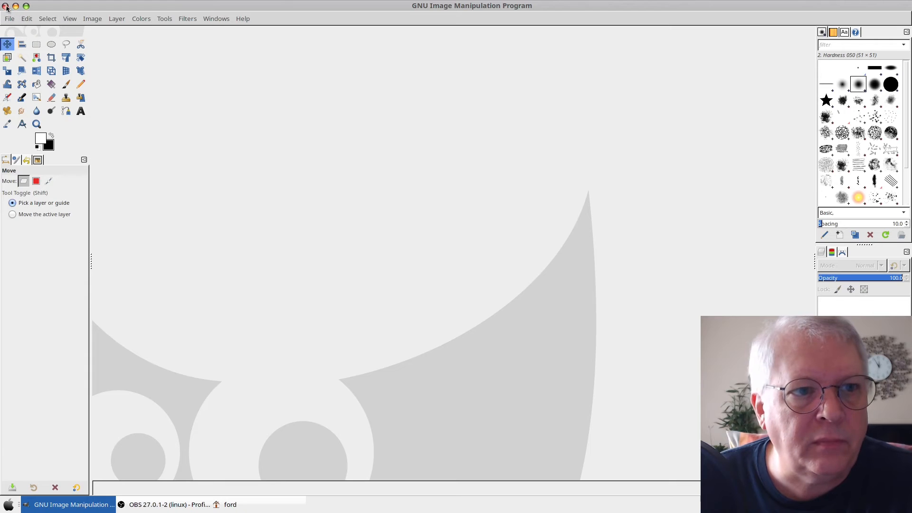
click(6, 7)
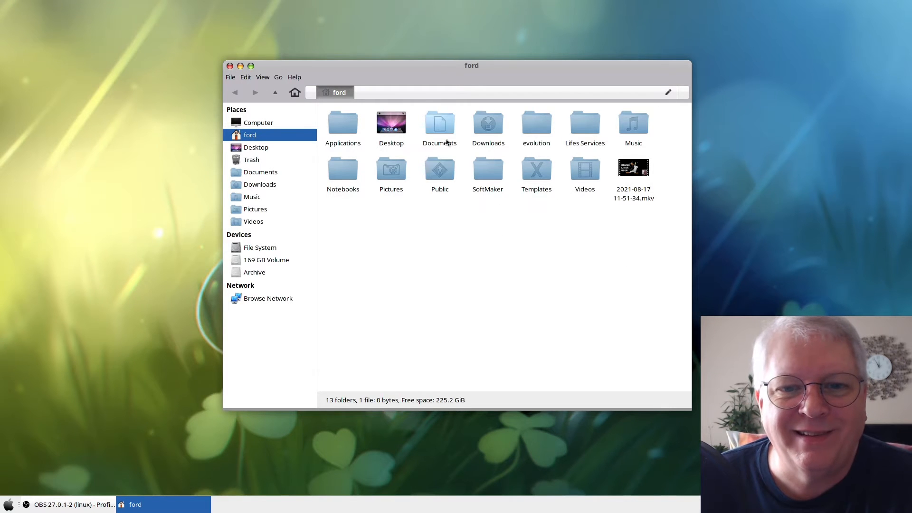
Step: Look inside the Applications folder in the file manager and return to the home folder
double_click(342, 129)
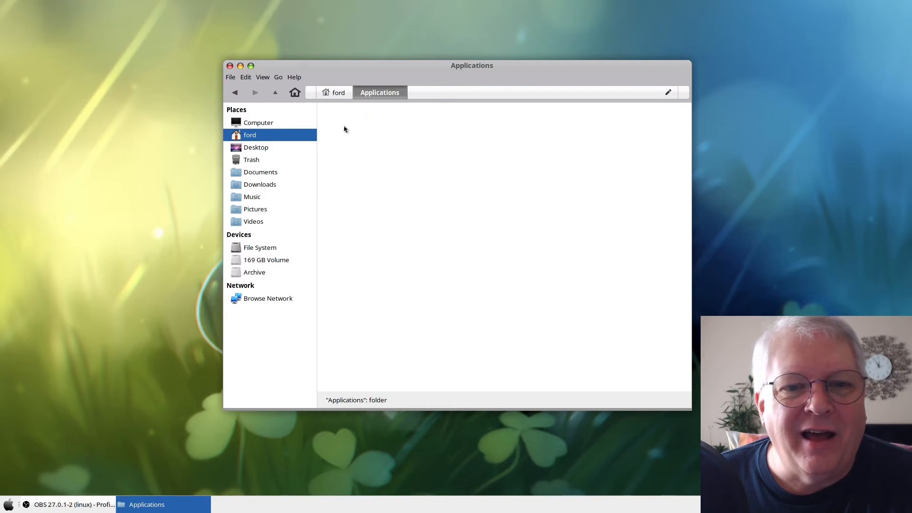
click(336, 93)
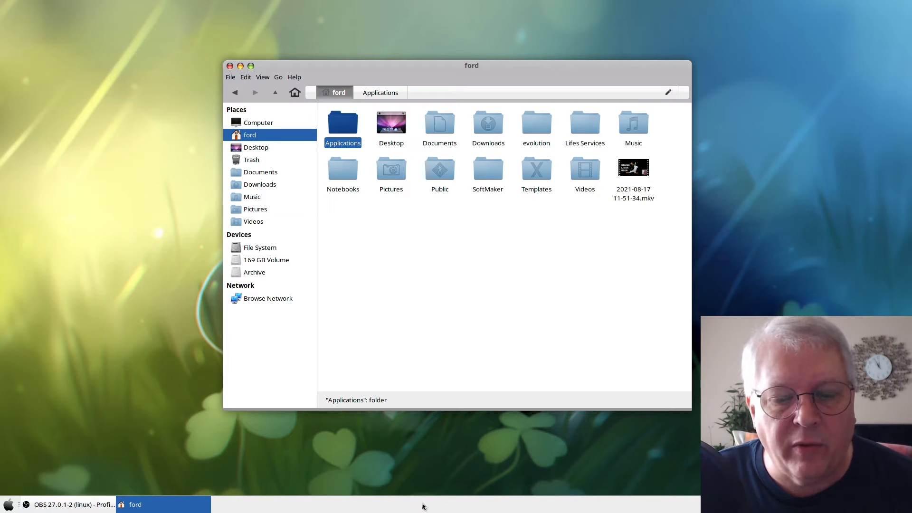
Step: Unlock Panel 0 in its preferences, move it to the top edge of the screen, and lock it again
right_click(388, 504)
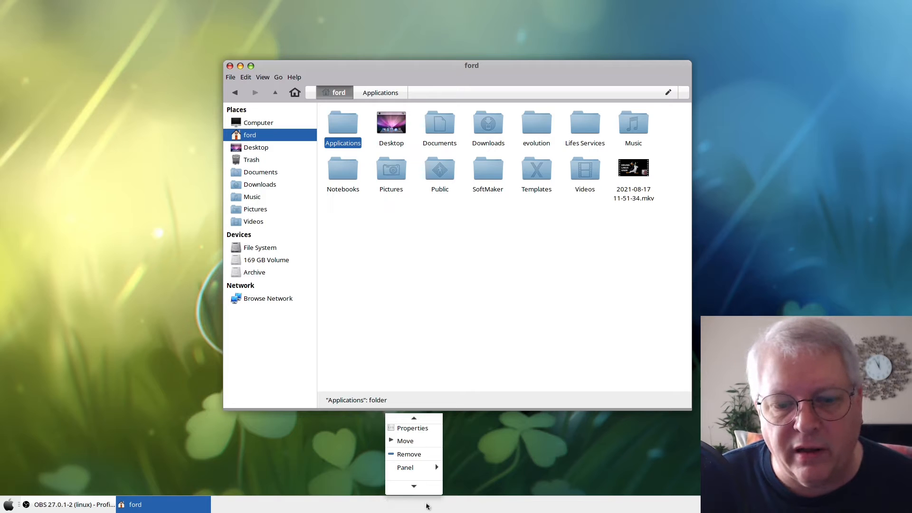
mouse_move(424, 470)
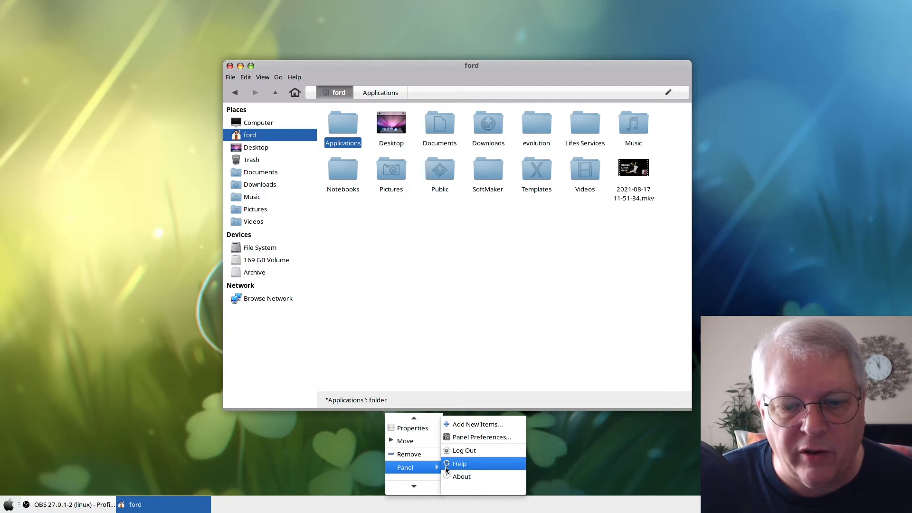
click(472, 439)
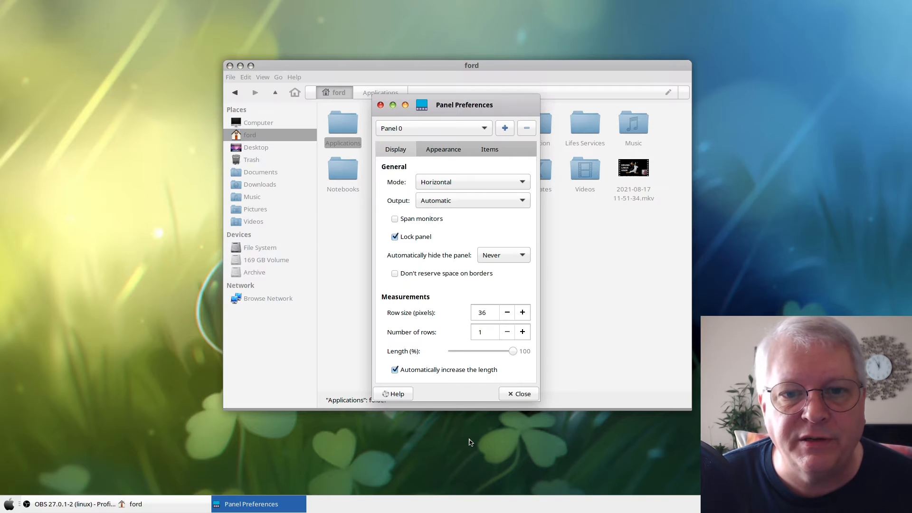
click(413, 238)
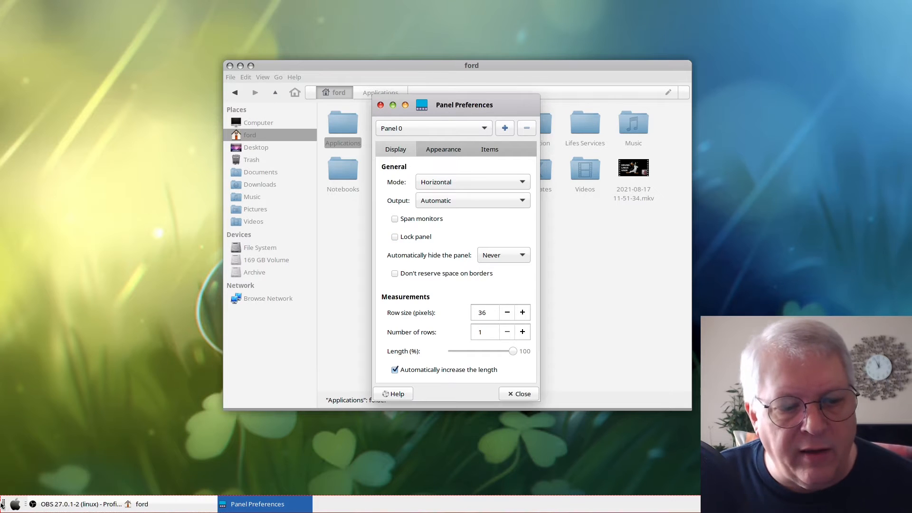
drag(3, 506, 3, 7)
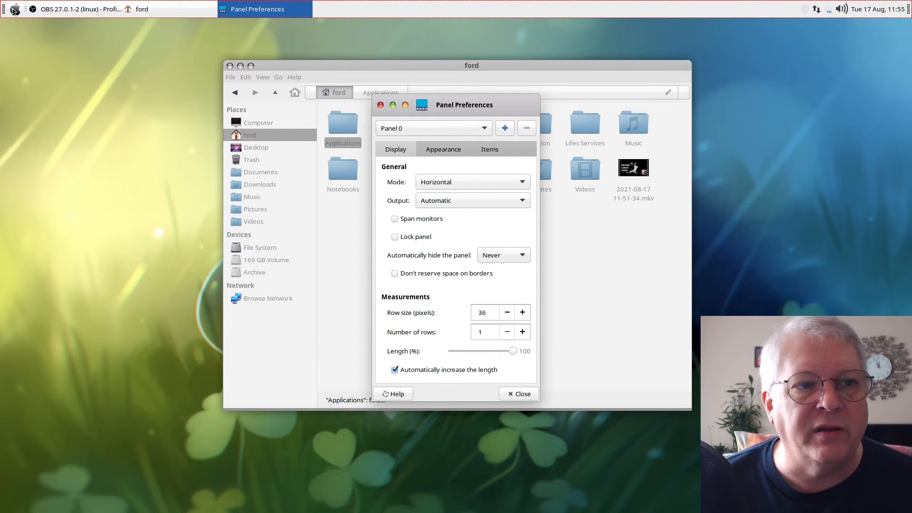
click(414, 240)
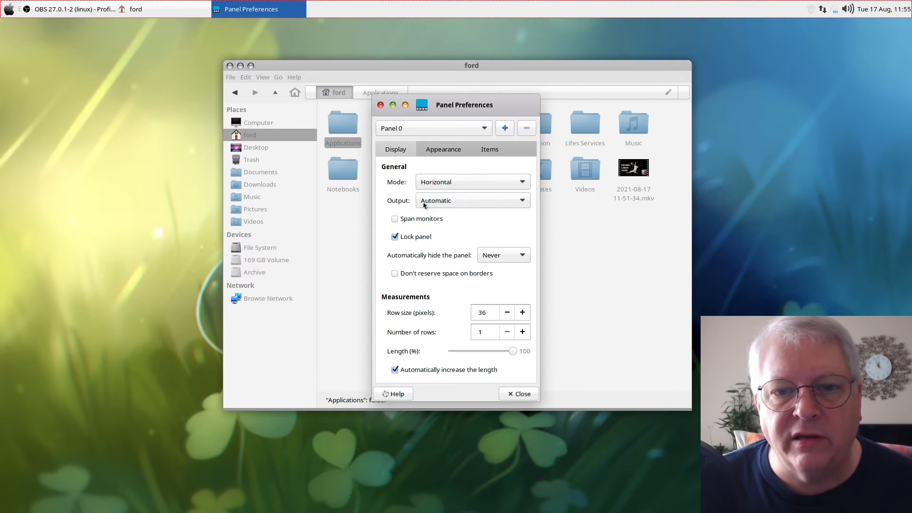
click(445, 150)
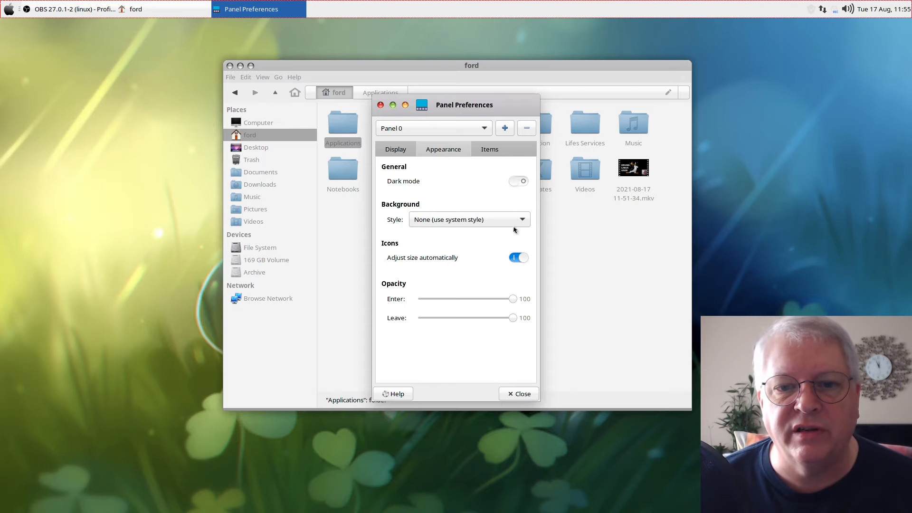
click(519, 395)
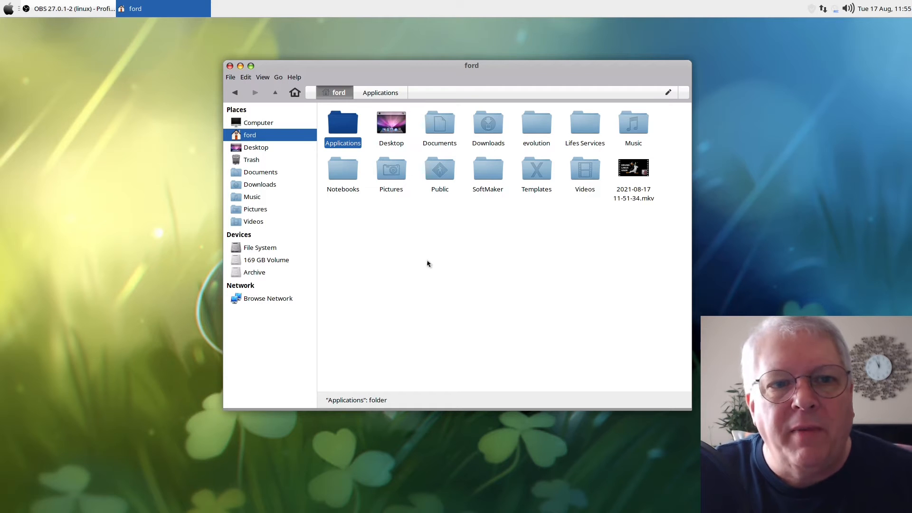
Step: Find Plank in the applications menu and launch it to add a dock to the desktop
key(super)
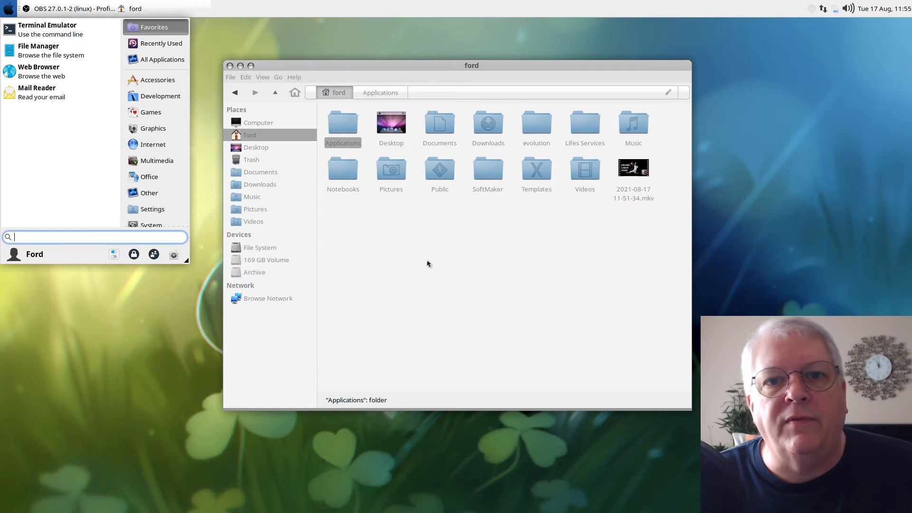
text(pl)
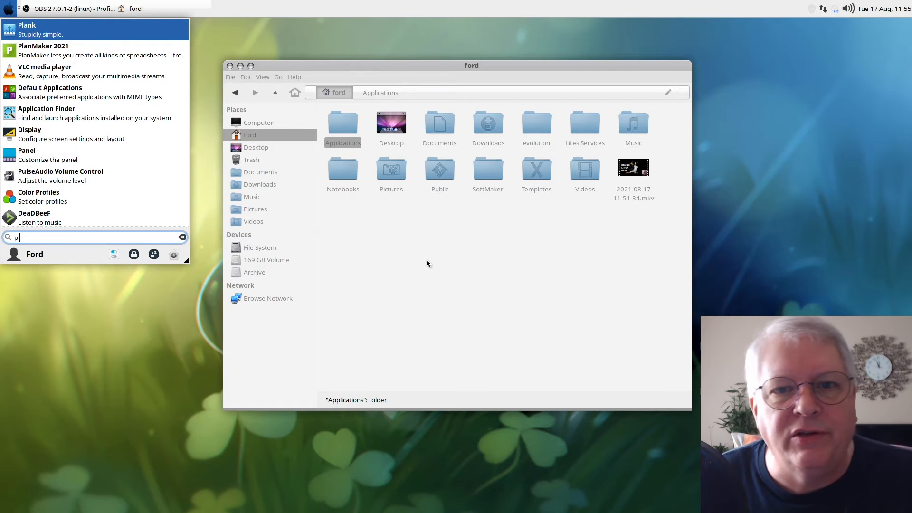
key(Return)
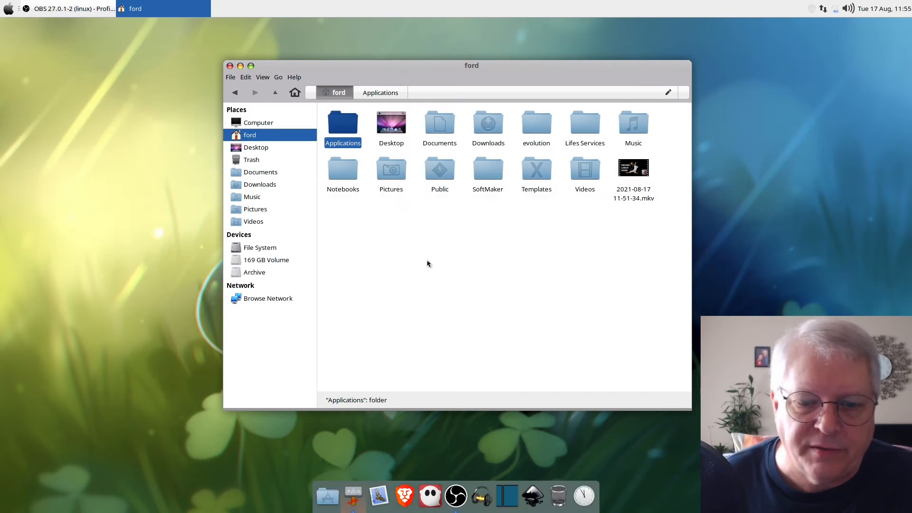
Step: Examine the dock's applications menu and its Settings submenu, and try the neighbouring dock item
click(330, 489)
mouse_move(319, 348)
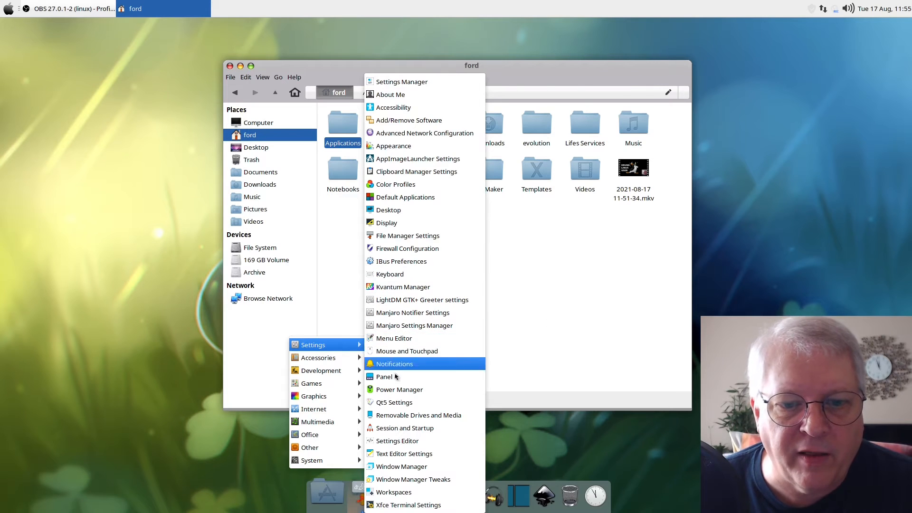
click(575, 336)
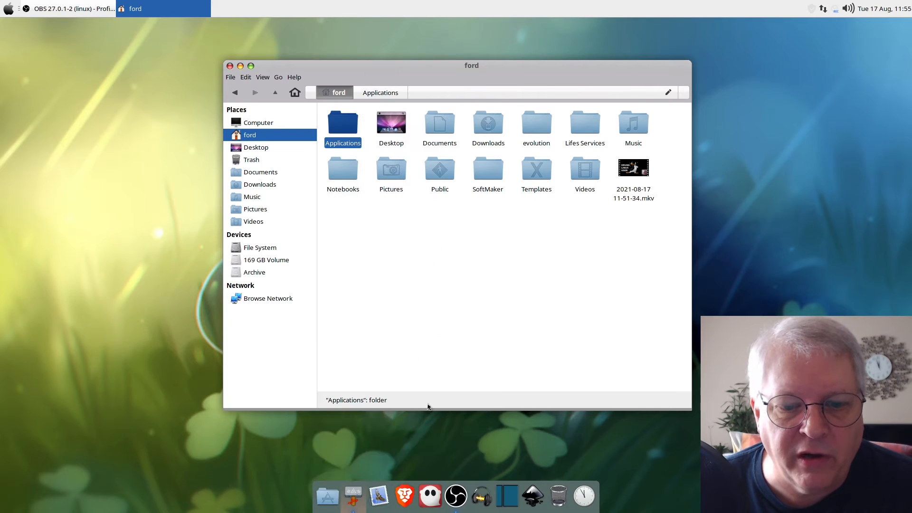
click(351, 495)
click(351, 495)
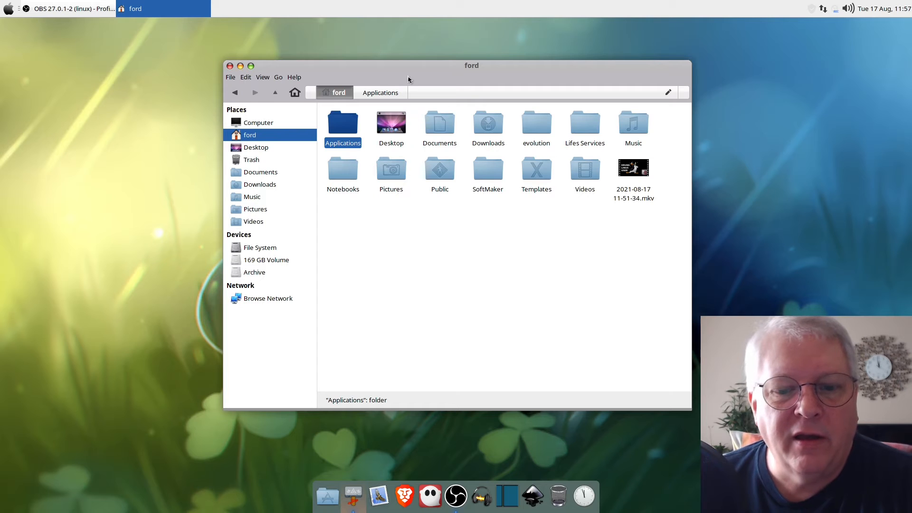
Step: Close the file manager window and open the Brave browser from the dock
click(230, 65)
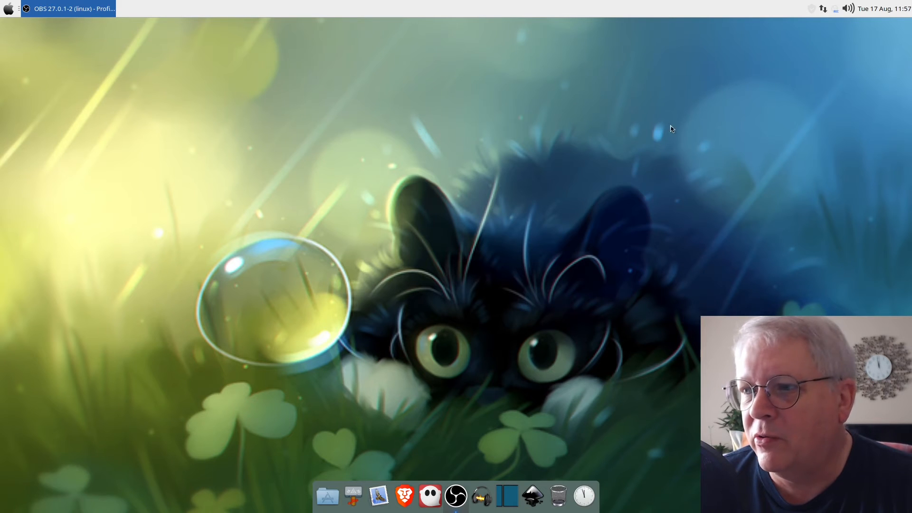
click(499, 127)
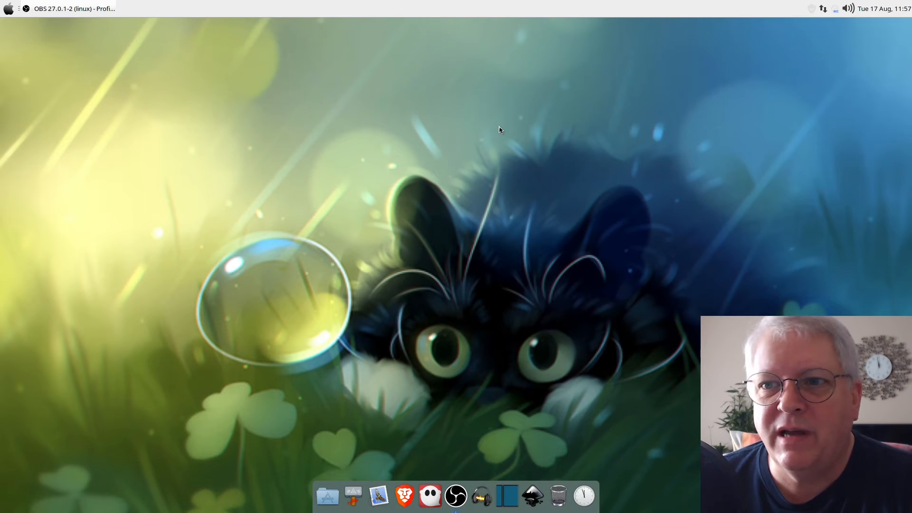
click(402, 499)
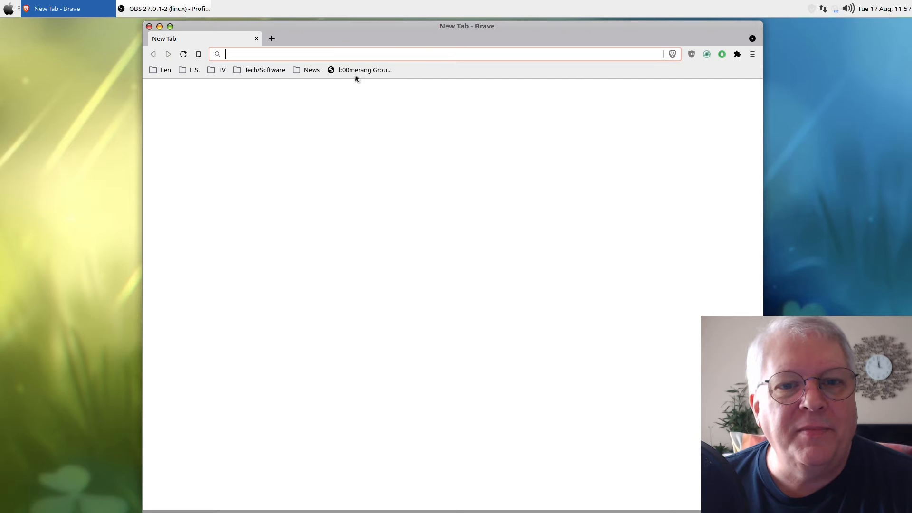
Step: Open Gnome-look.org from the Tech/Software bookmarks and look over its latest theme listings
click(254, 76)
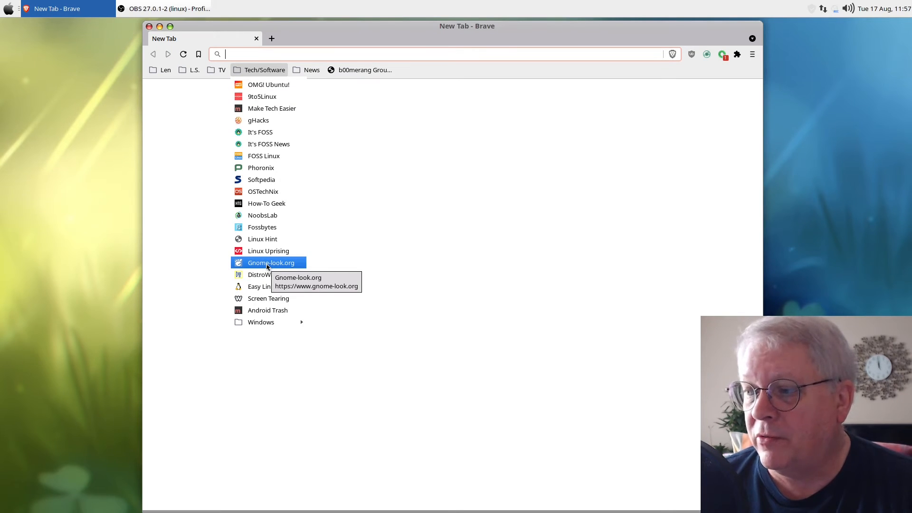
click(268, 264)
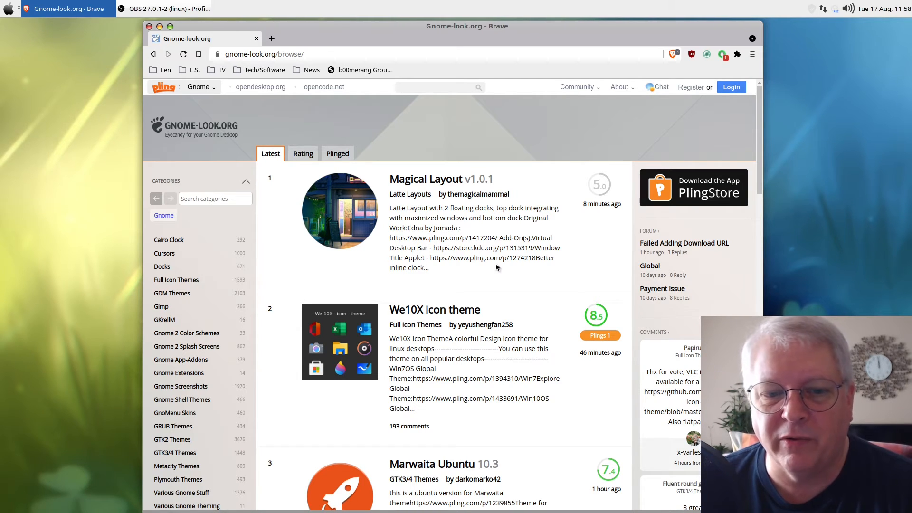
scroll(496, 268, down, 4)
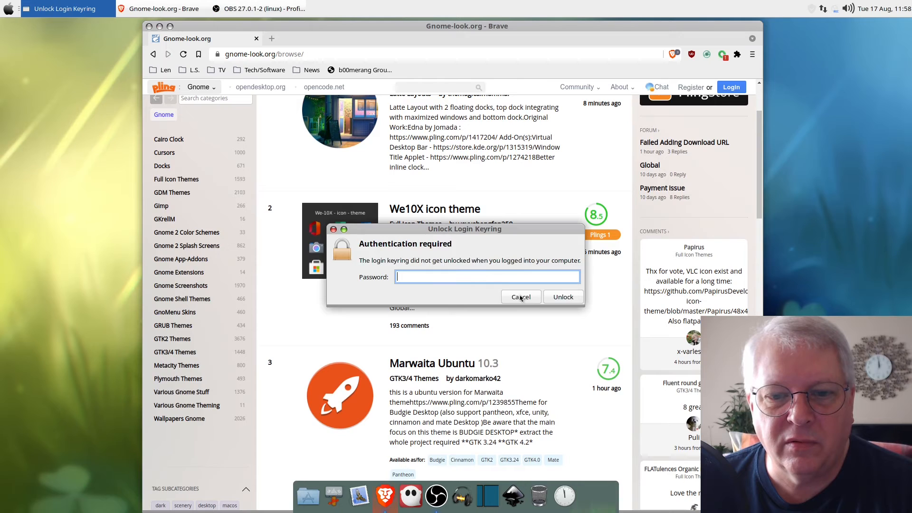
Step: Unlock the login keyring by entering its password in the authentication dialog
click(565, 298)
click(562, 306)
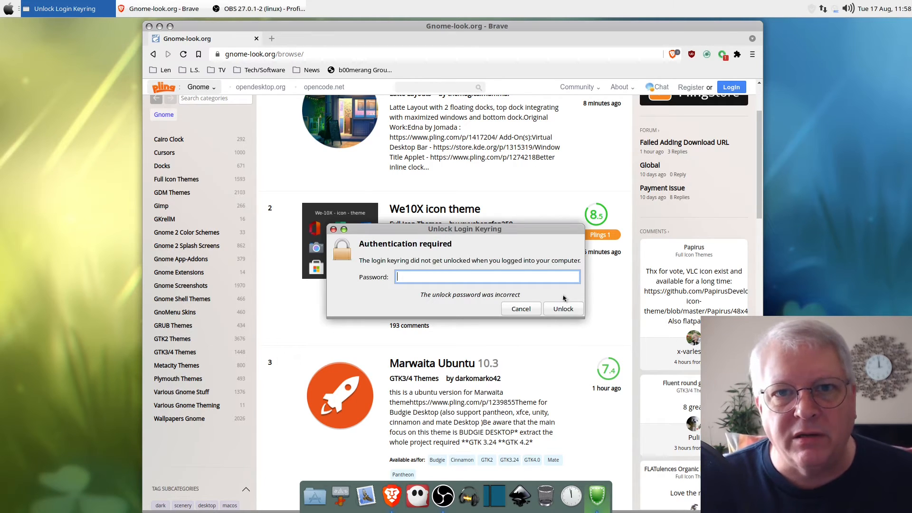
text(••••••)
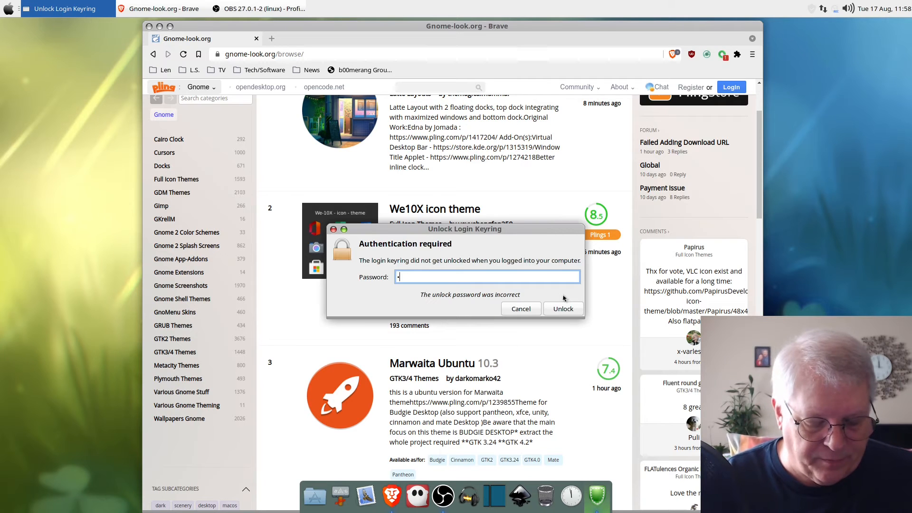
text(•••••••)
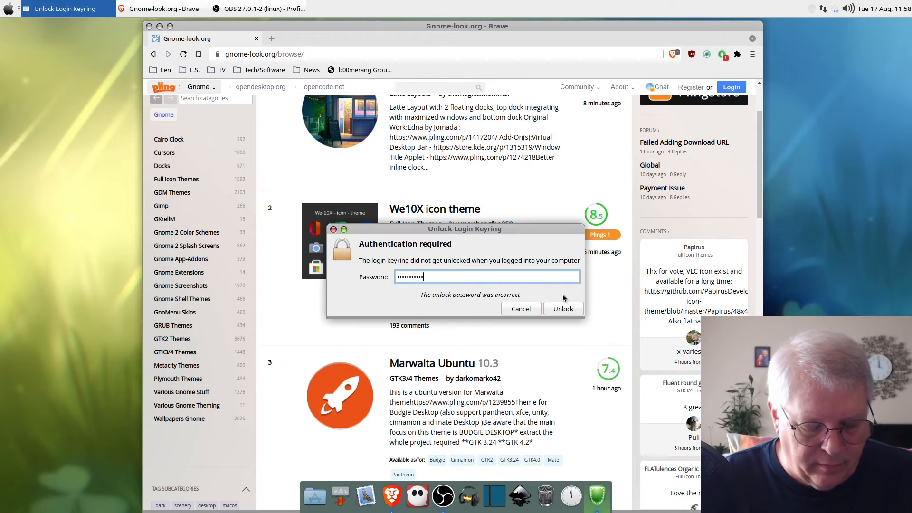
key(Return)
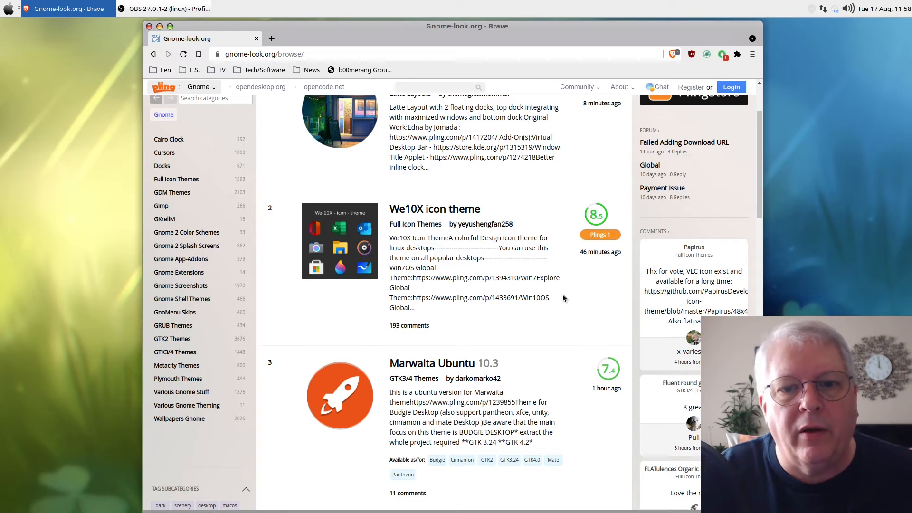
Step: Open the We10X icon theme's page and view all its preview images at enlarged size
mouse_move(475, 511)
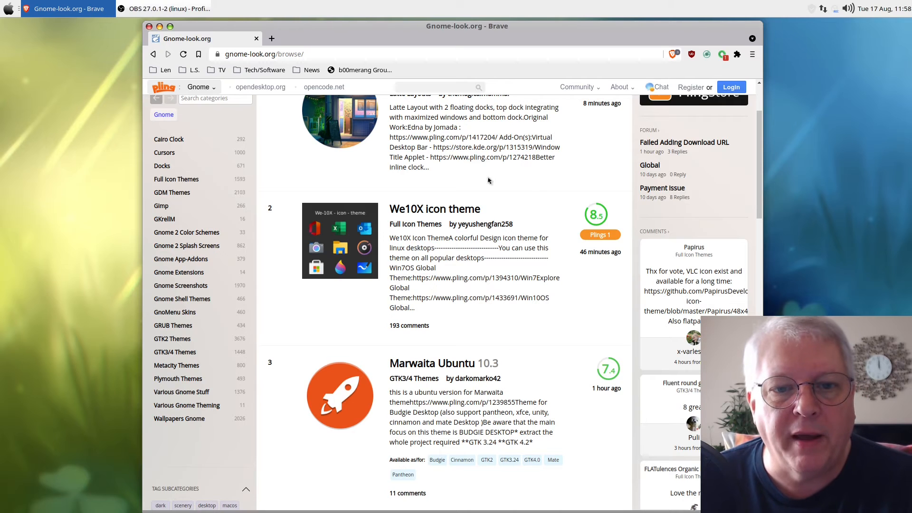
click(425, 210)
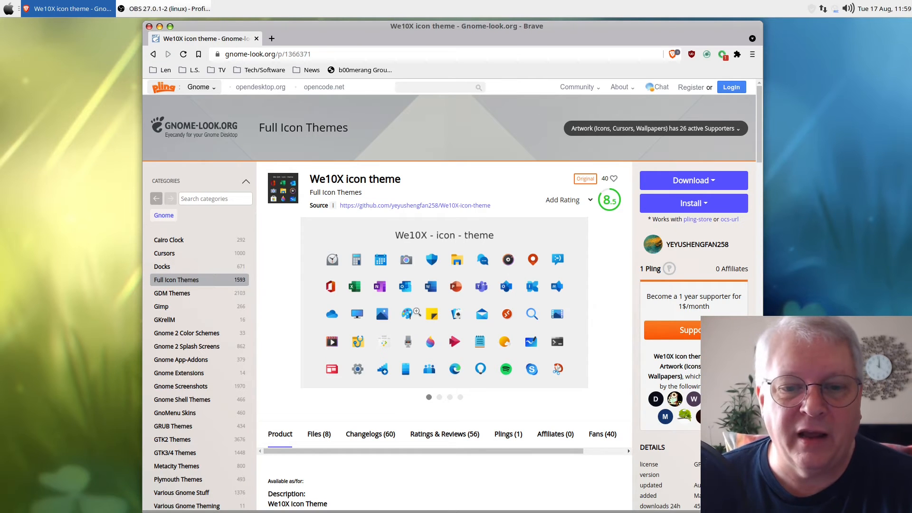
click(417, 312)
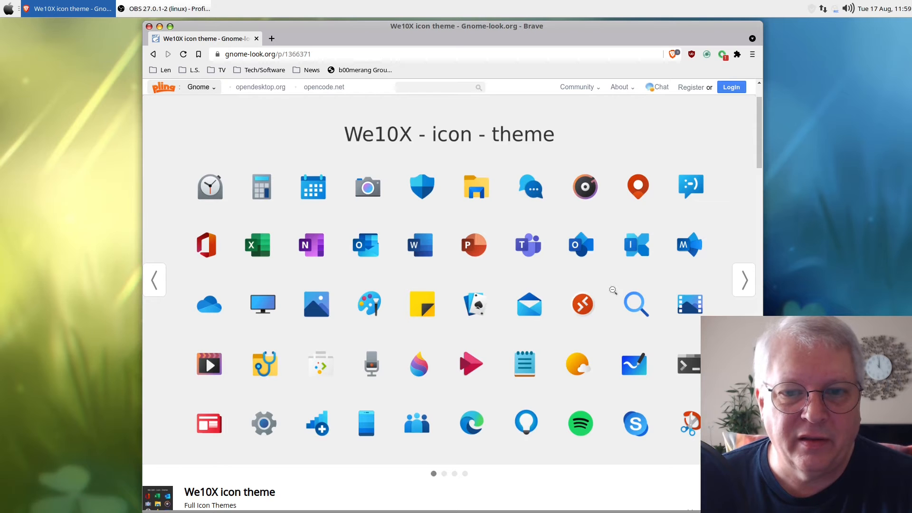
click(746, 280)
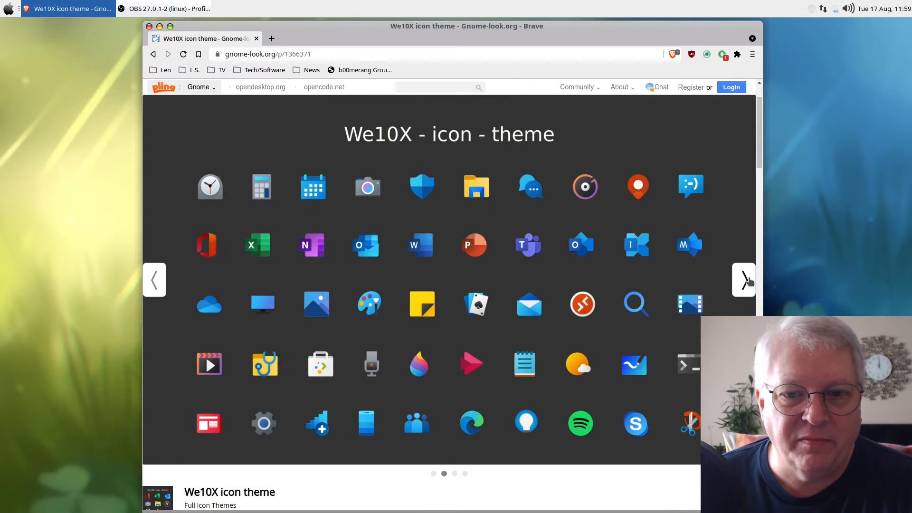
click(746, 280)
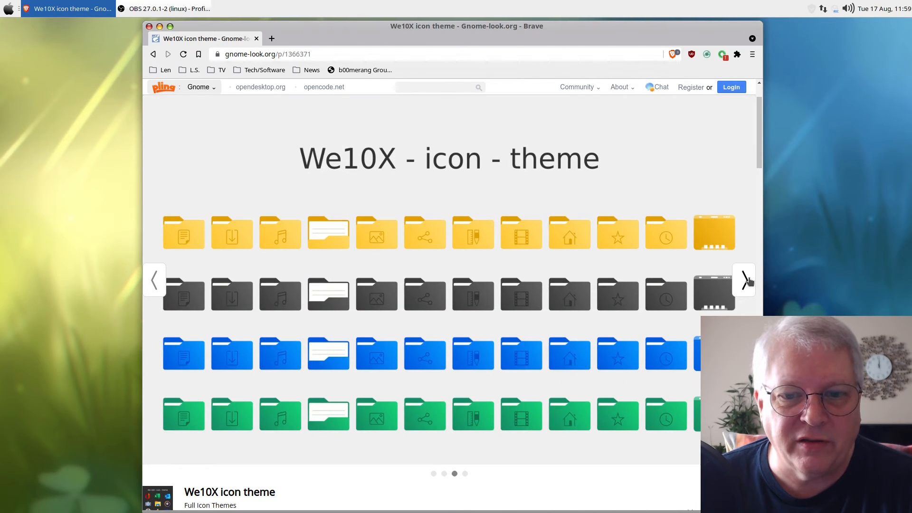
click(747, 280)
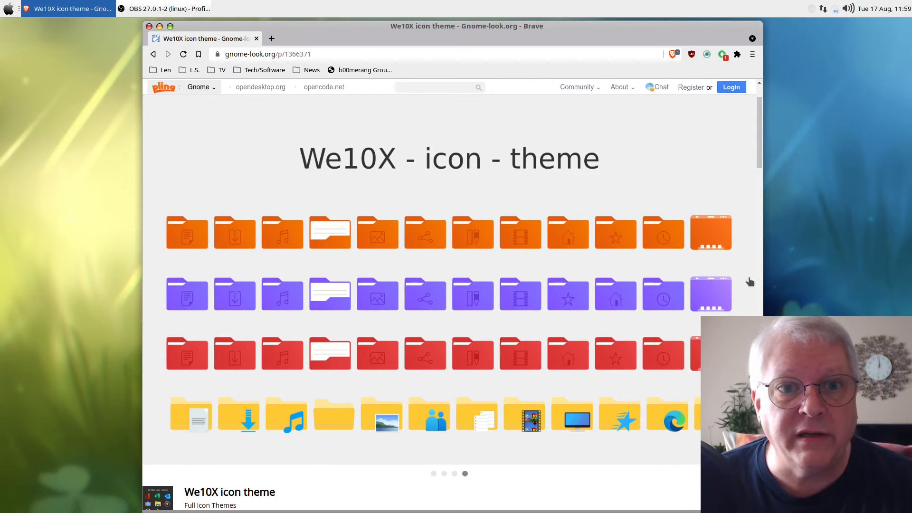
Step: Open the bookmarked b00merang Group site and browse its Desktop Themes page as far as the Windows Themes section
click(362, 70)
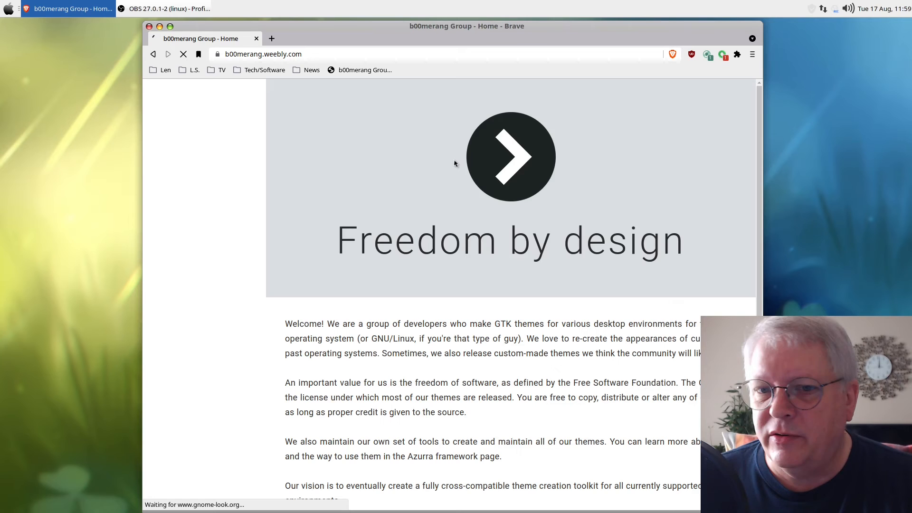
scroll(549, 235, down, 3)
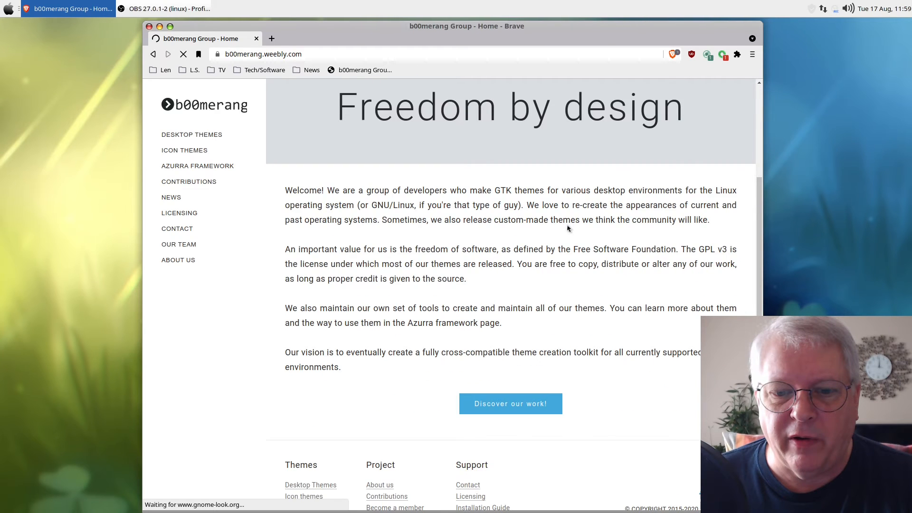
scroll(569, 229, up, 3)
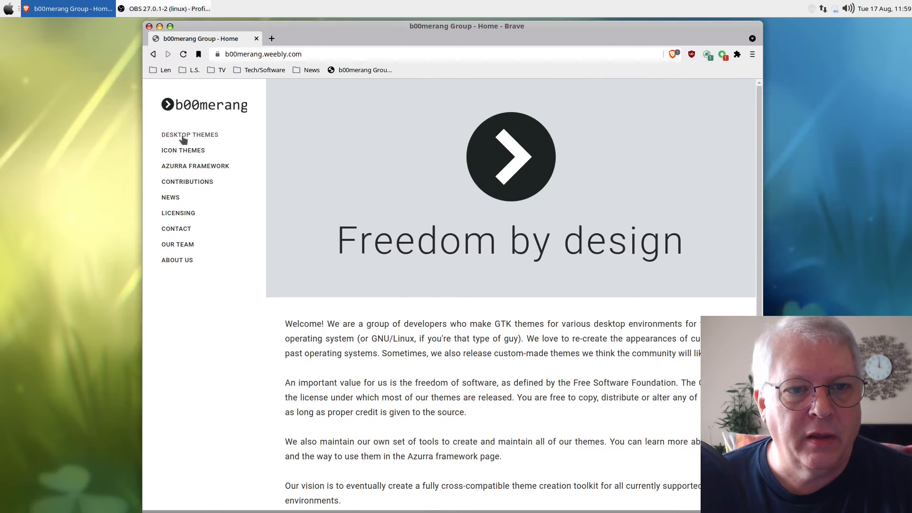
click(184, 136)
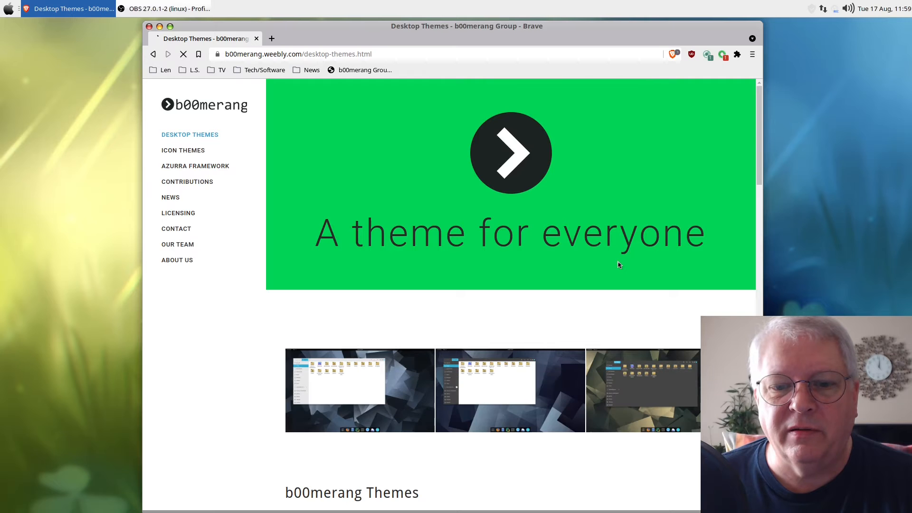
scroll(618, 269, down, 5)
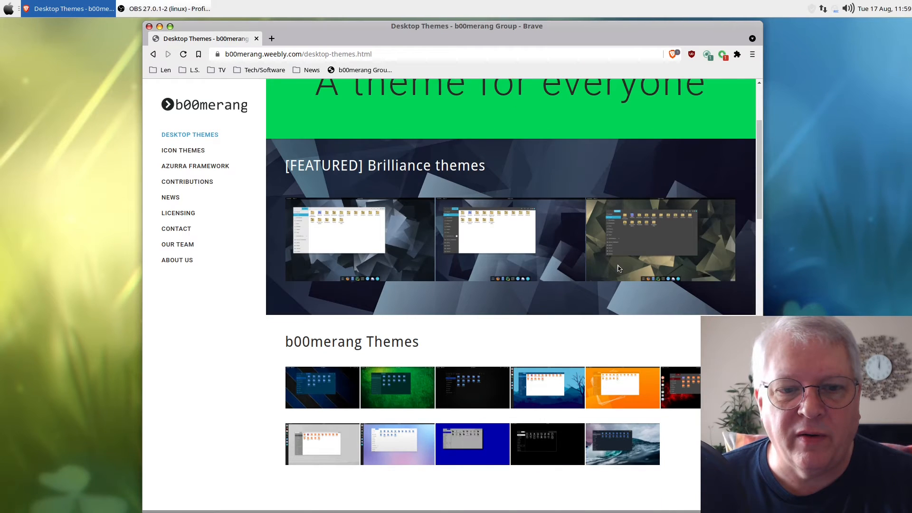
scroll(619, 269, down, 3)
scroll(619, 269, down, 6)
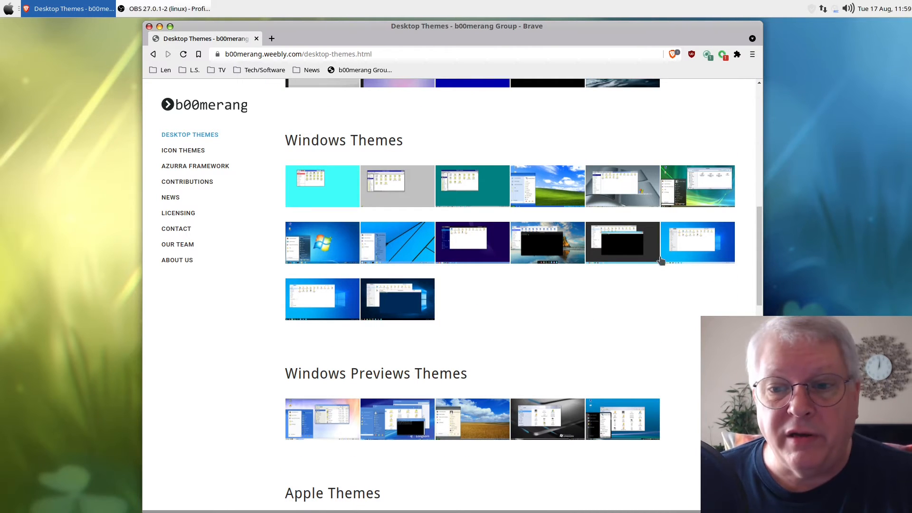
Step: Check the Windows 10 theme's desktop environment support on its page, and return to the desktop themes list
click(337, 308)
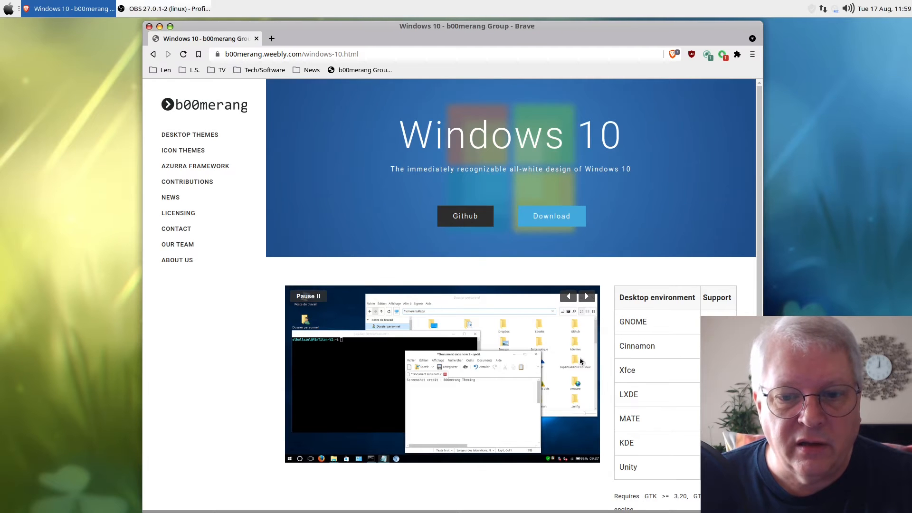
scroll(582, 358, down, 4)
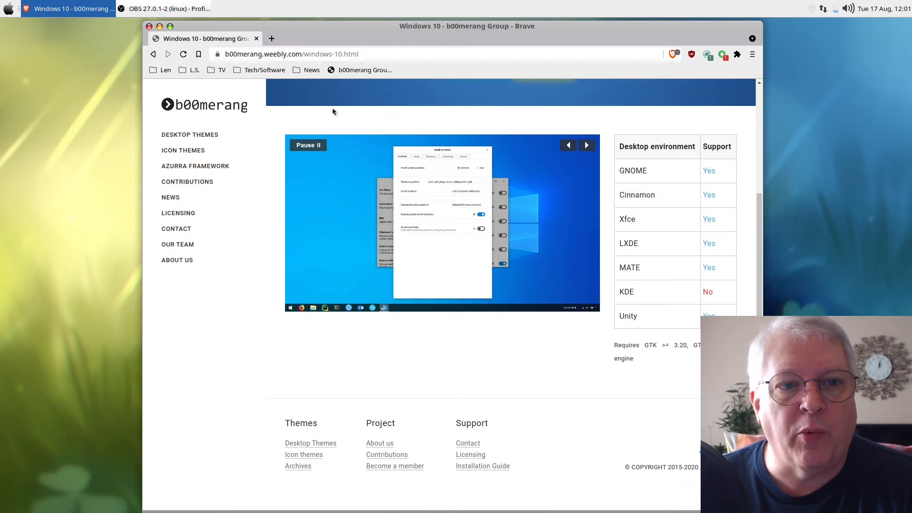
click(153, 54)
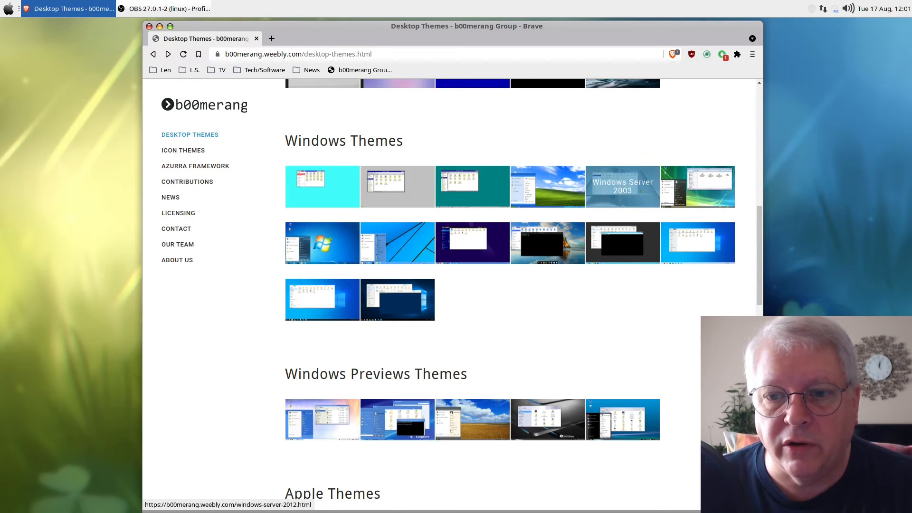
Step: Browse the Windows Previews and Apple themes, and examine the Windows Whistler theme's screenshots and desktop support
scroll(690, 350, down, 4)
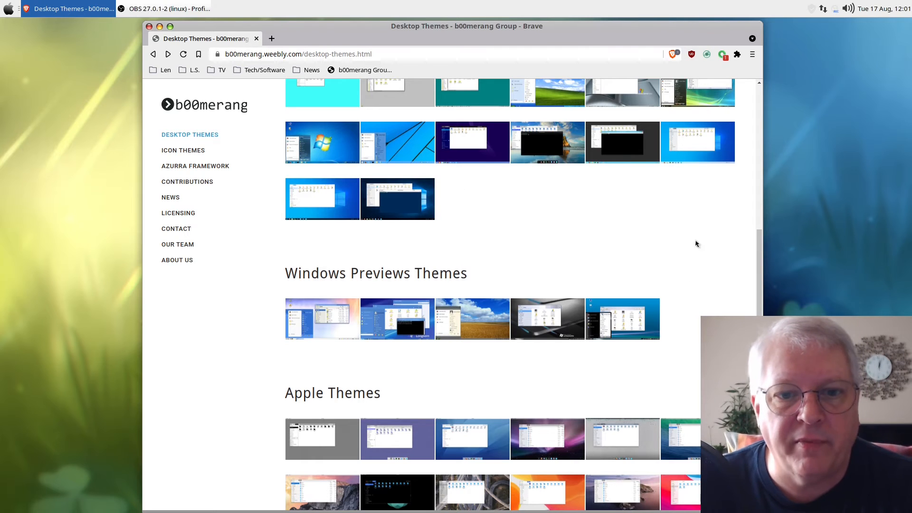
scroll(716, 268, down, 1)
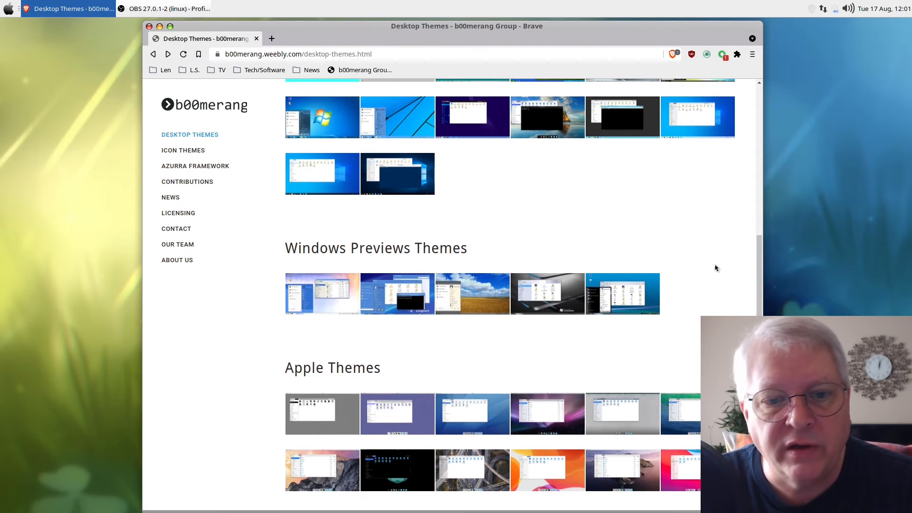
scroll(715, 268, down, 3)
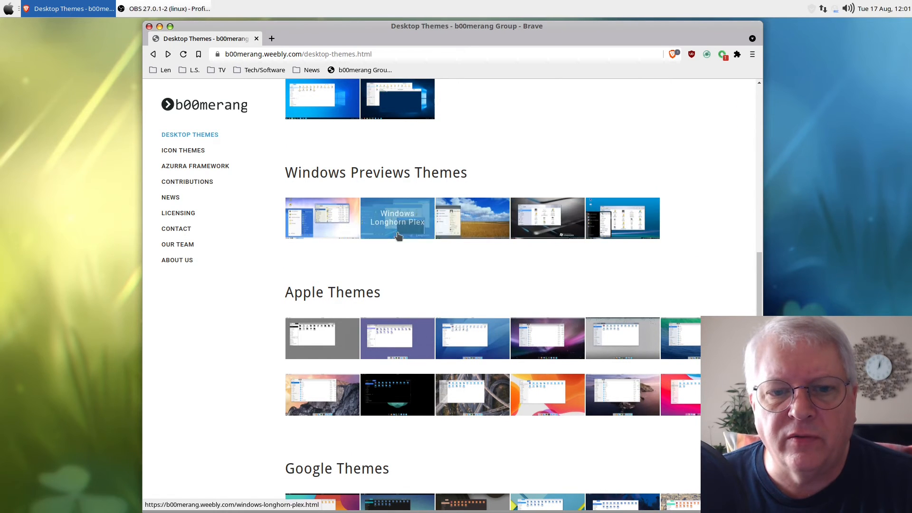
click(337, 214)
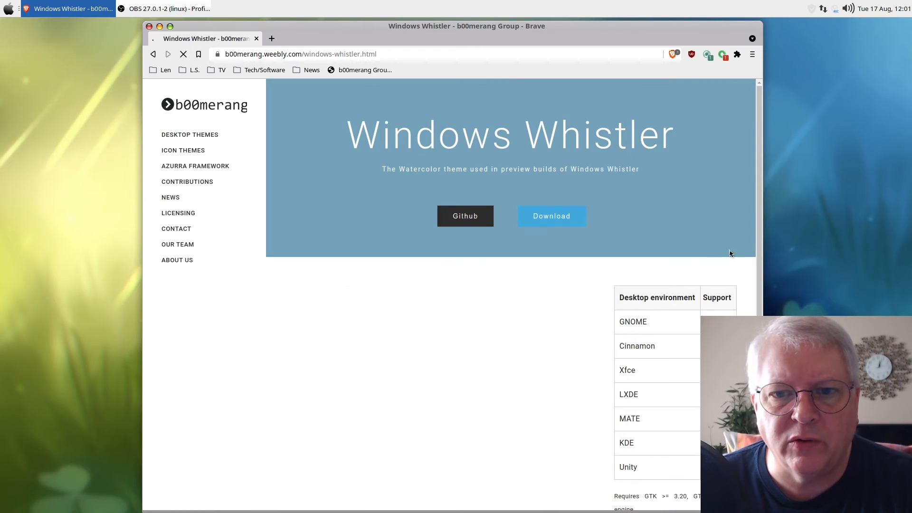
scroll(735, 257, down, 4)
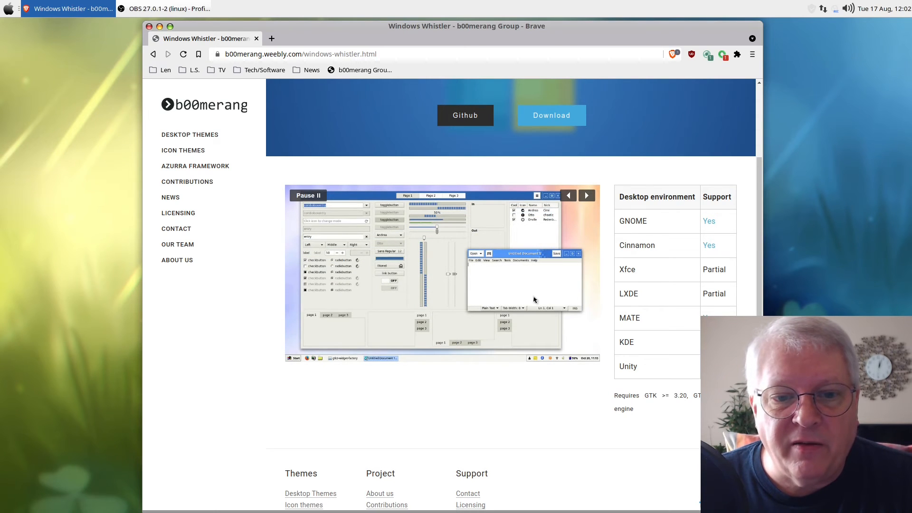
scroll(535, 318, down, 2)
scroll(543, 322, up, 3)
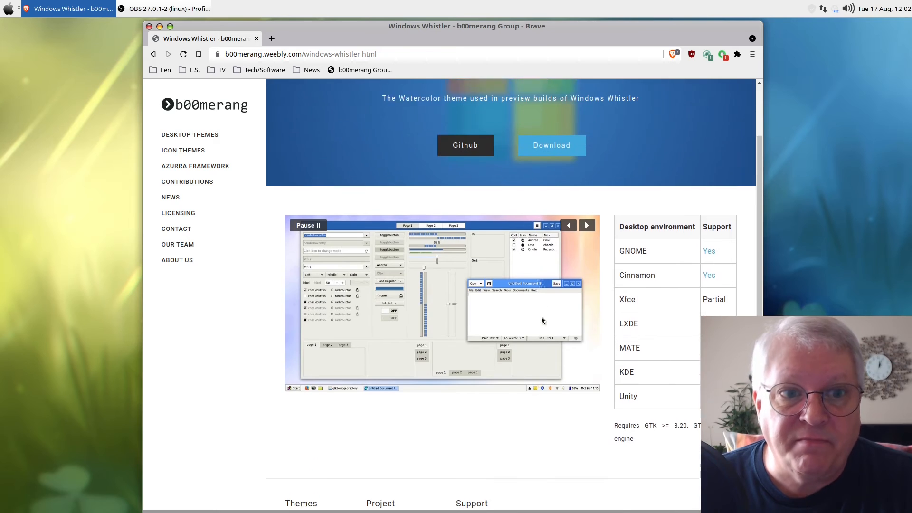
scroll(542, 321, up, 3)
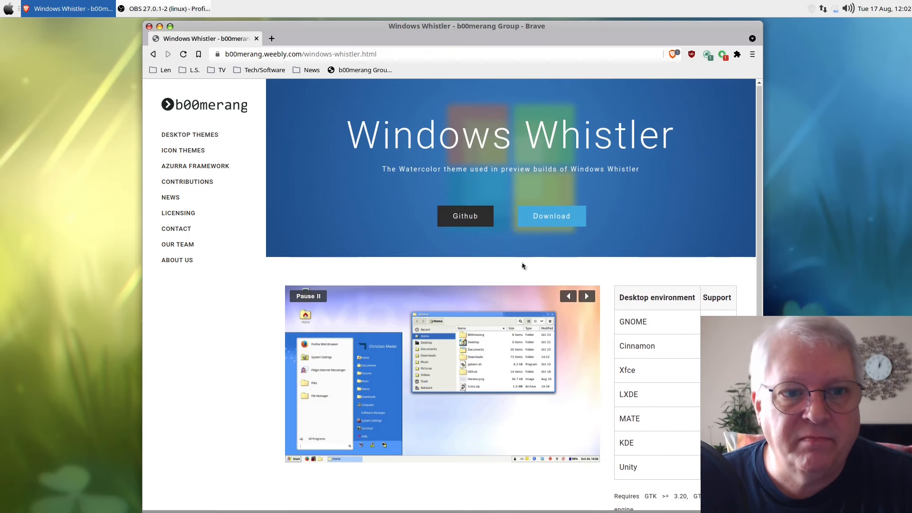
Step: Open b00merang's Icon Themes page and review the icon previews and the table of downloadable icon themes
click(177, 151)
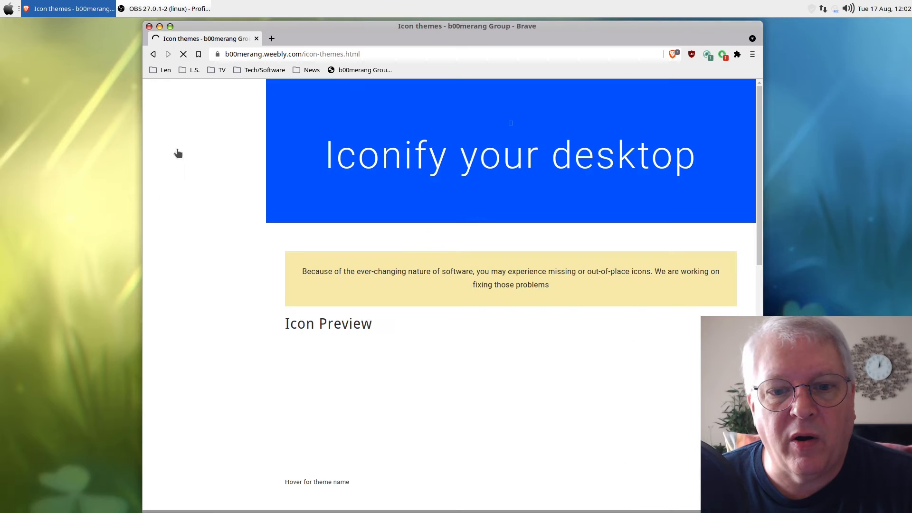
scroll(727, 308, down, 4)
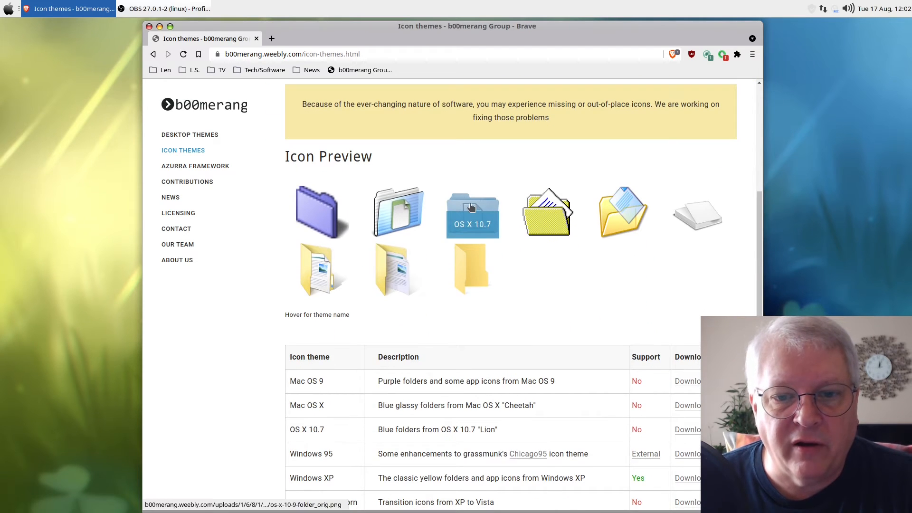
scroll(727, 275, down, 4)
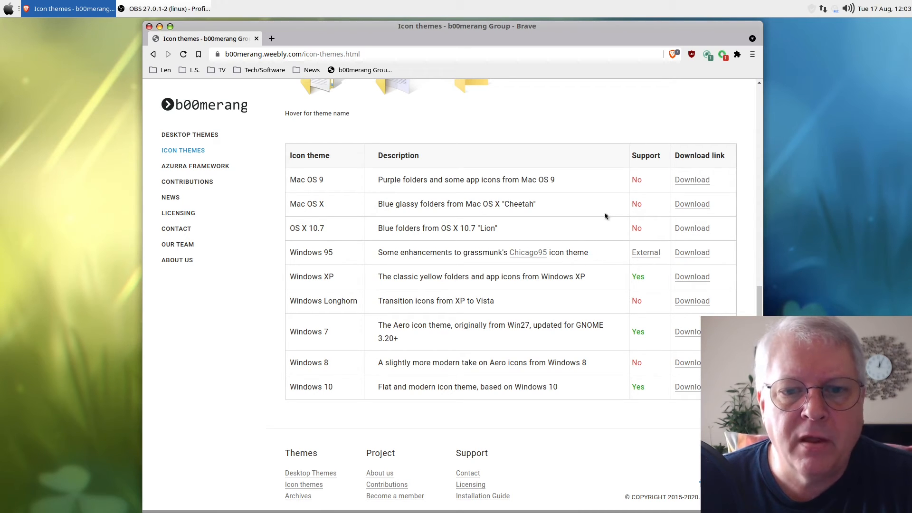
Step: Download the Mac OS X icon theme as Mac-OS-X-Cheetah-master.zip into Downloads and show the file in its folder
click(692, 204)
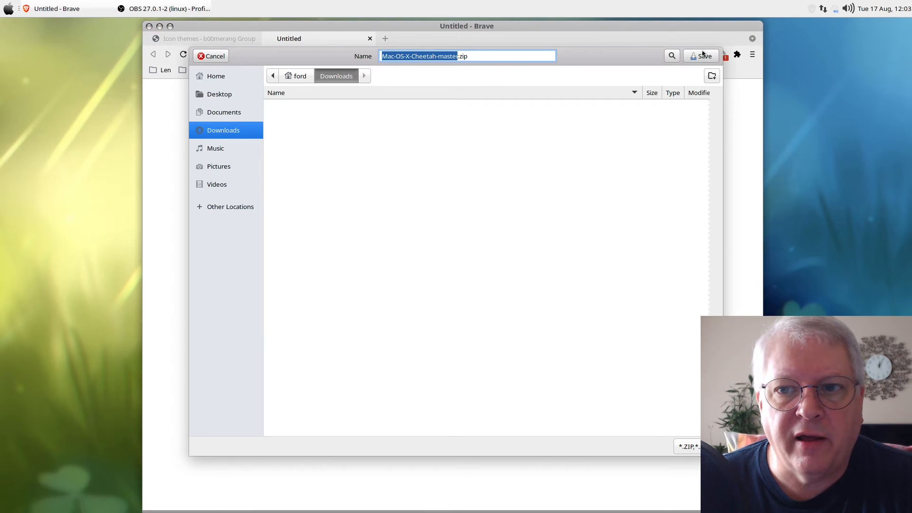
click(698, 60)
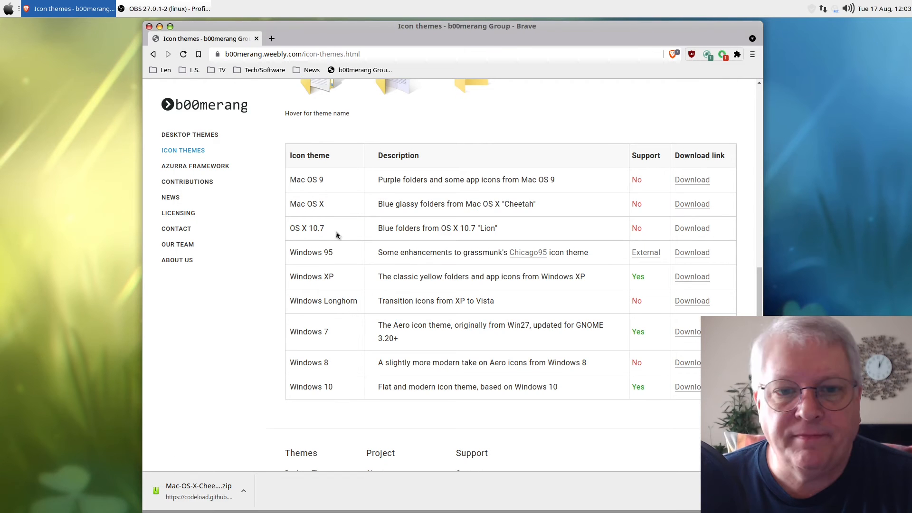
click(244, 491)
click(266, 455)
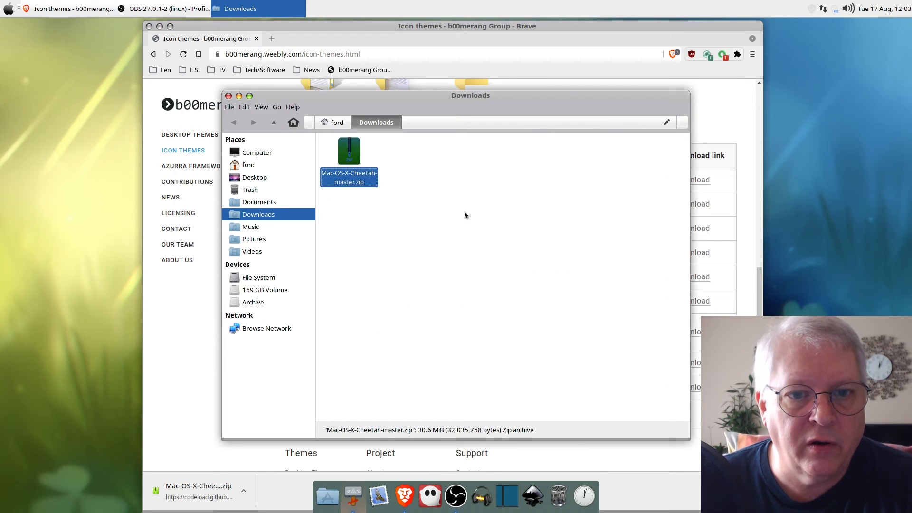
Step: Extract Mac-OS-X-Cheetah-master.zip into the Downloads folder and refresh the folder view by going up one level and back
right_click(352, 154)
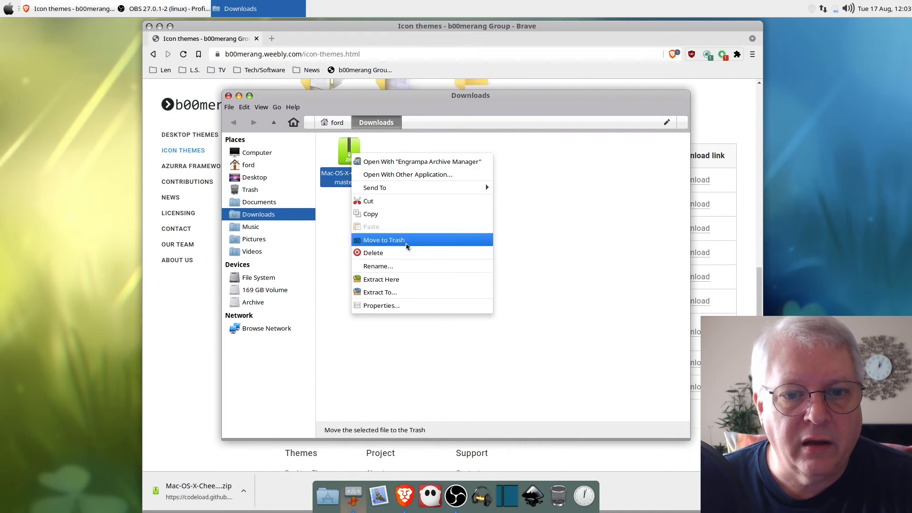
click(387, 281)
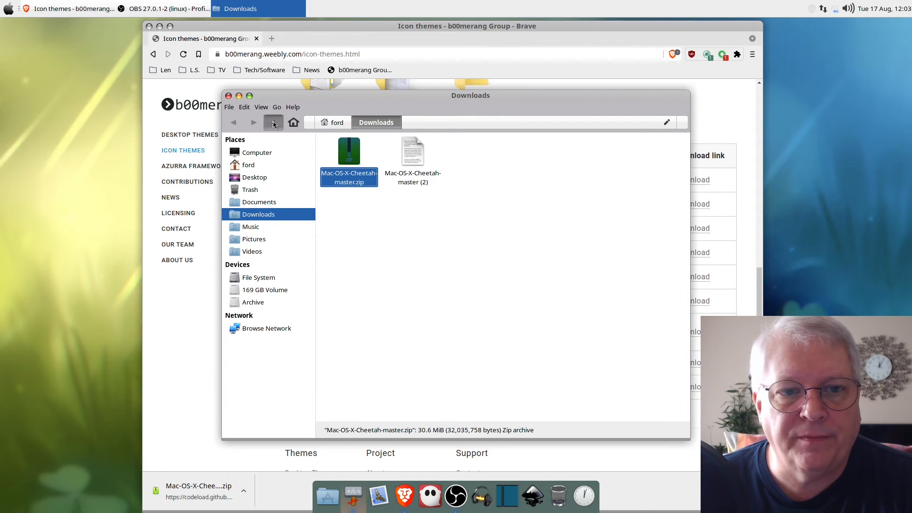
click(274, 123)
click(235, 123)
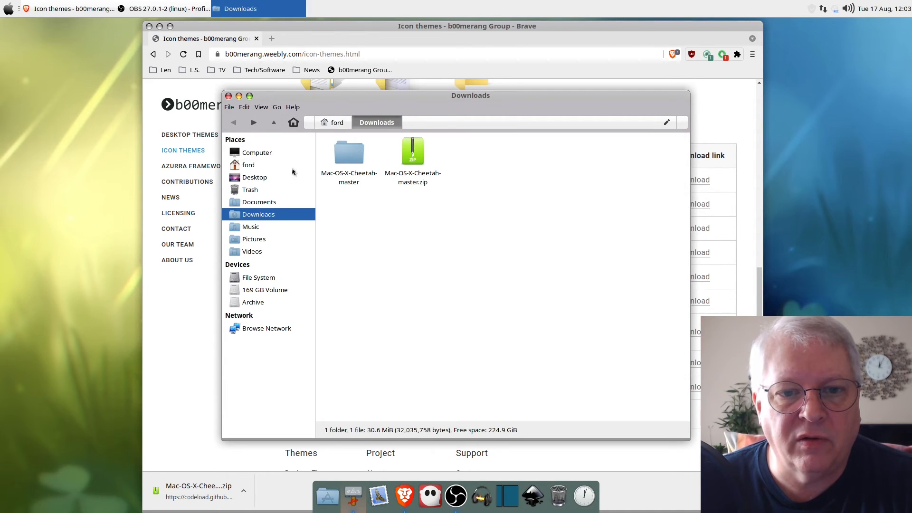
Step: Permanently delete Mac-OS-X-Cheetah-master.zip from the Downloads folder, keeping the extracted folder
click(349, 156)
click(413, 151)
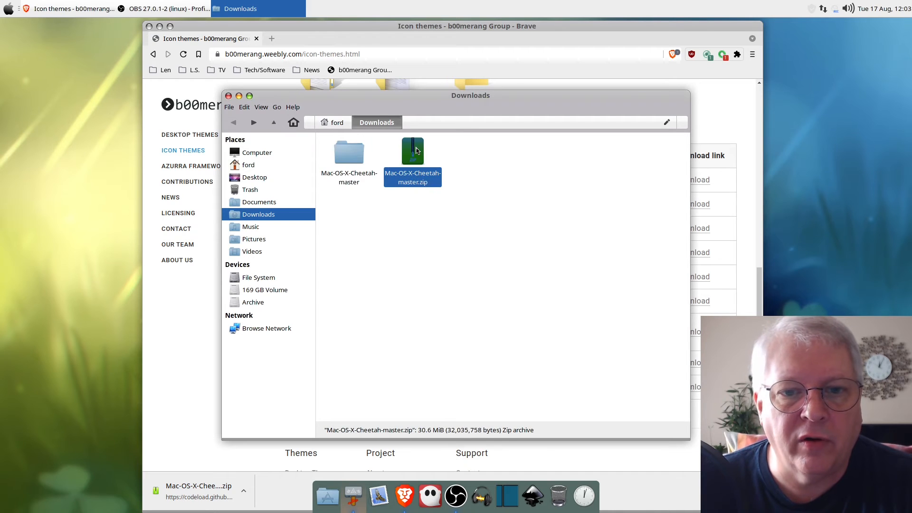
right_click(420, 150)
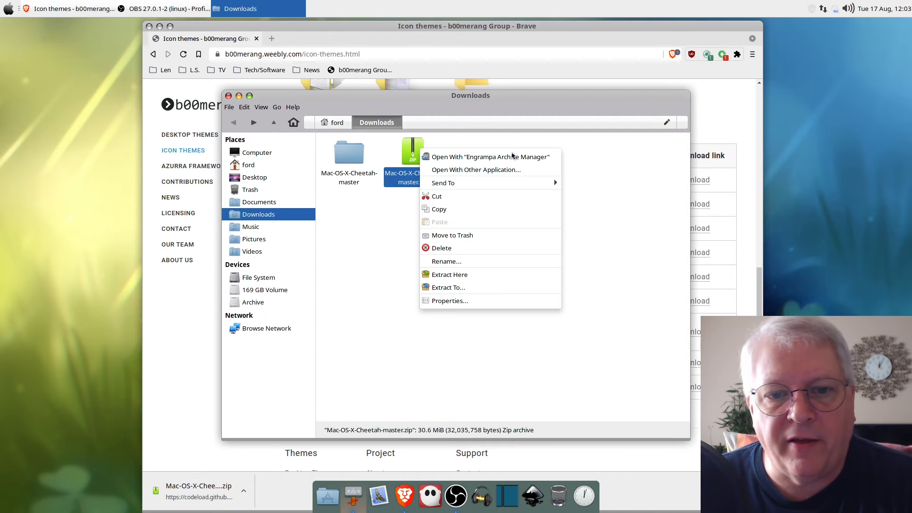
click(456, 248)
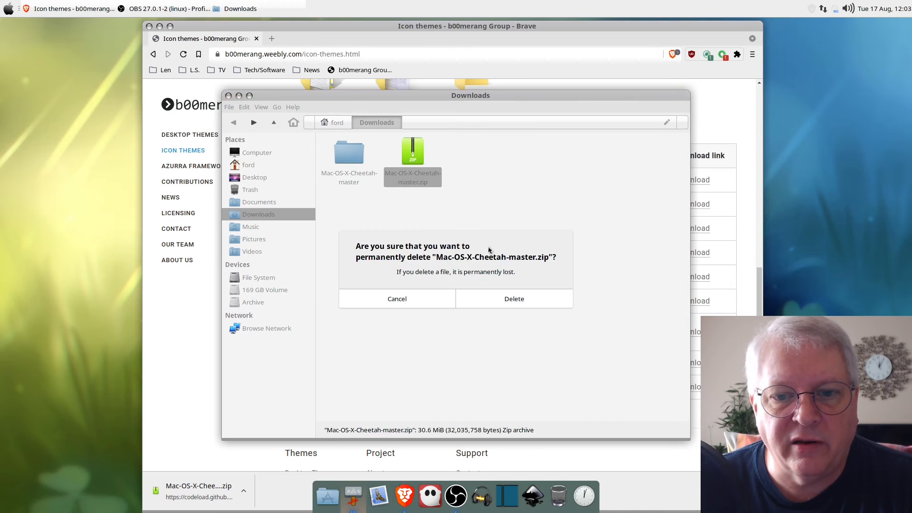
click(531, 299)
Step: Examine the icon size folders and the index.theme file inside Mac-OS-X-Cheetah-master, and return to Downloads
double_click(347, 153)
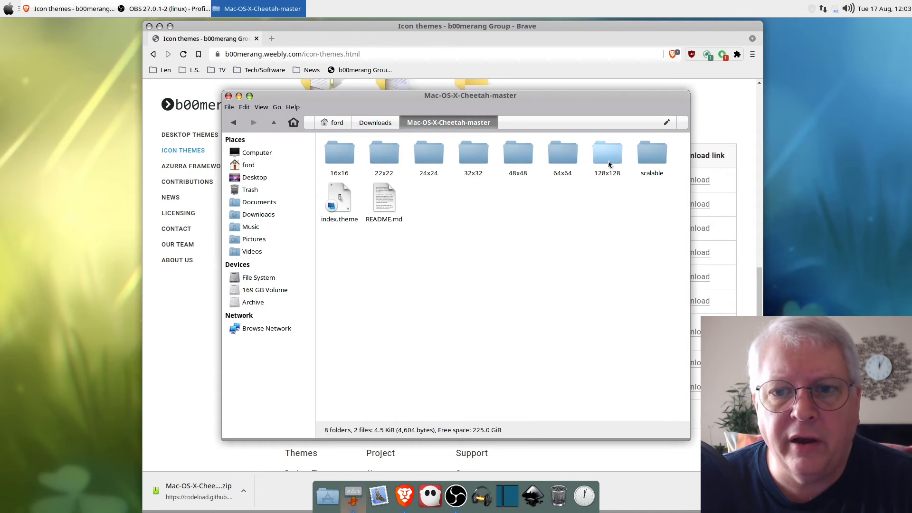
click(339, 196)
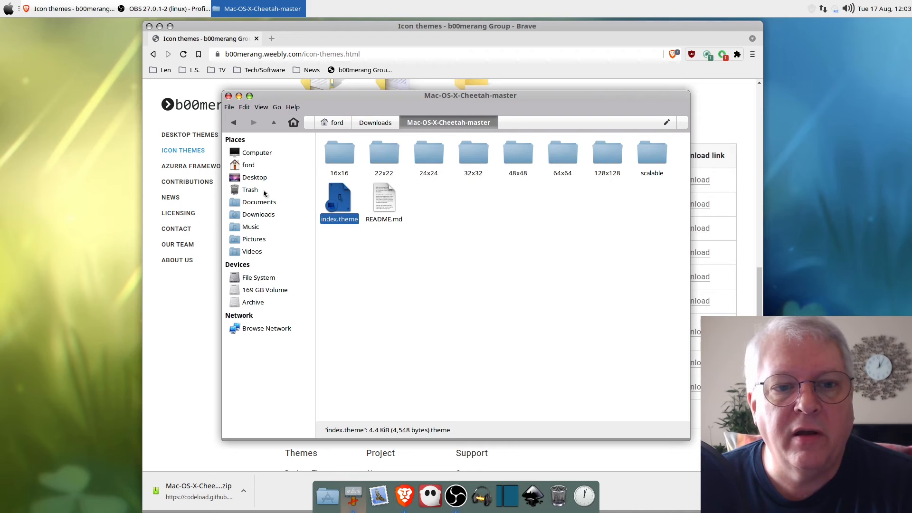
click(432, 159)
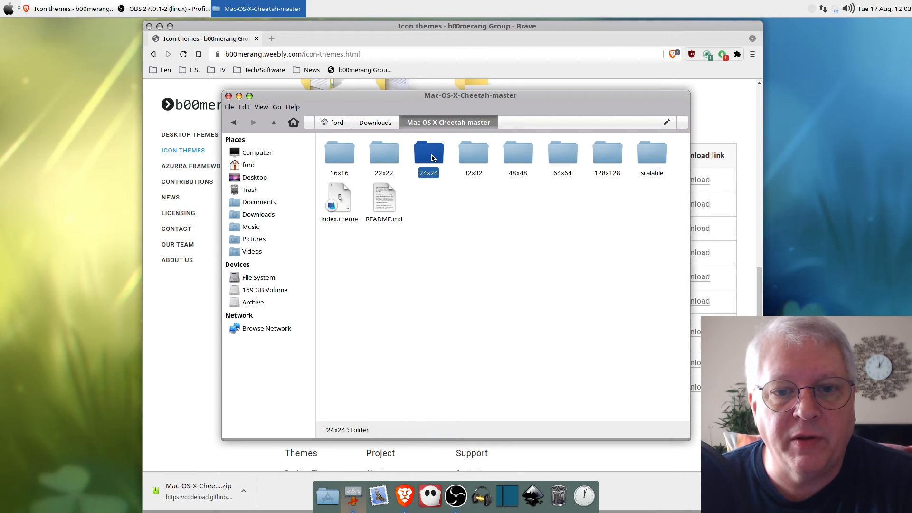
click(480, 156)
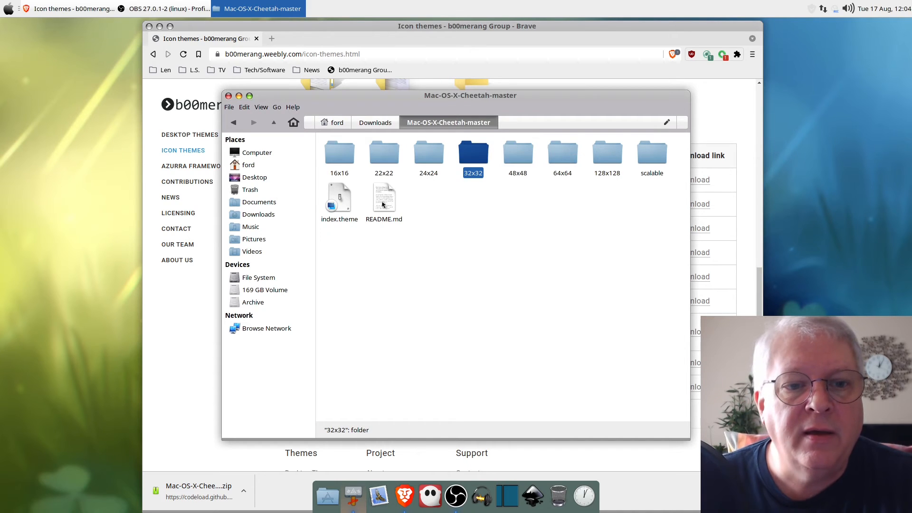
click(379, 124)
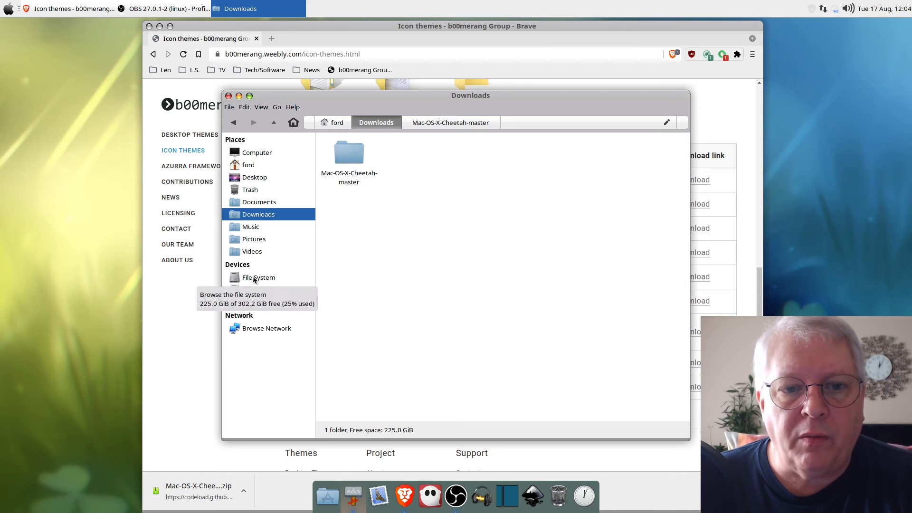
Step: Copy the Mac-OS-X-Cheetah-master folder and browse the file system to the icons folder in /usr/share
right_click(352, 155)
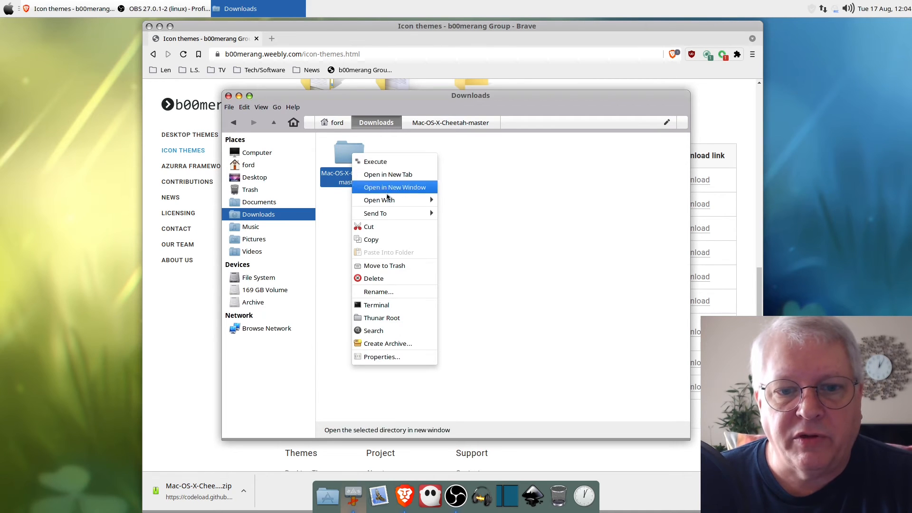
click(378, 241)
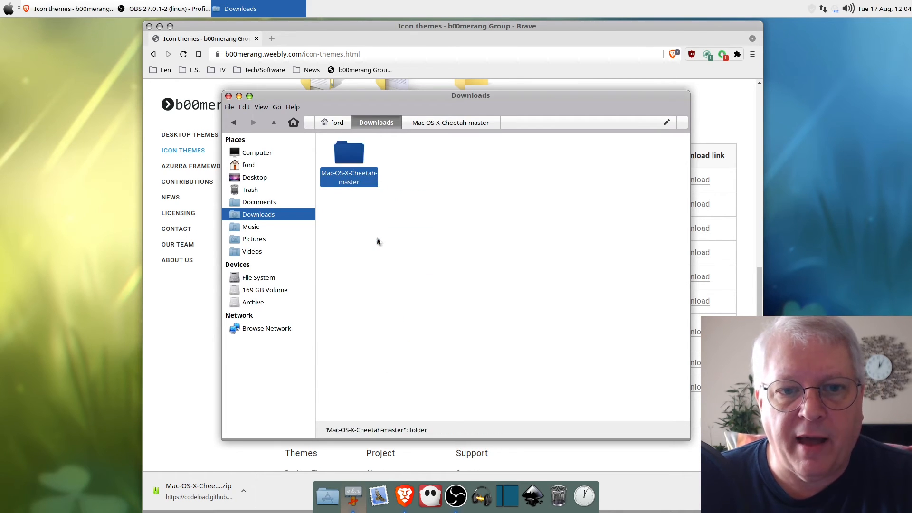
click(268, 279)
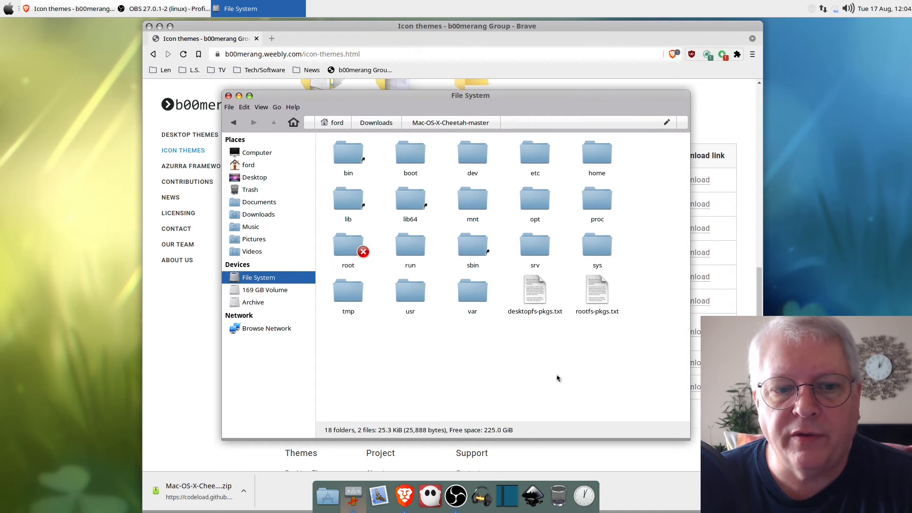
double_click(410, 292)
click(581, 163)
double_click(580, 163)
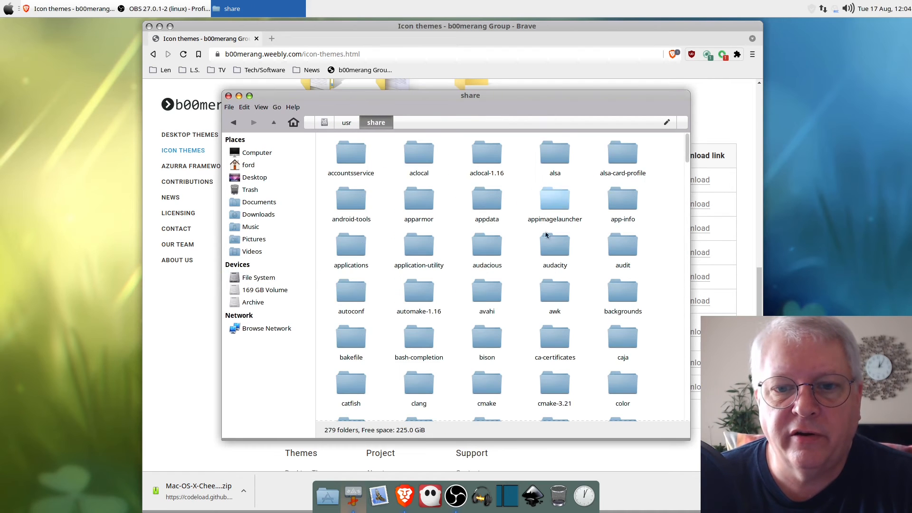
scroll(580, 295, down, 5)
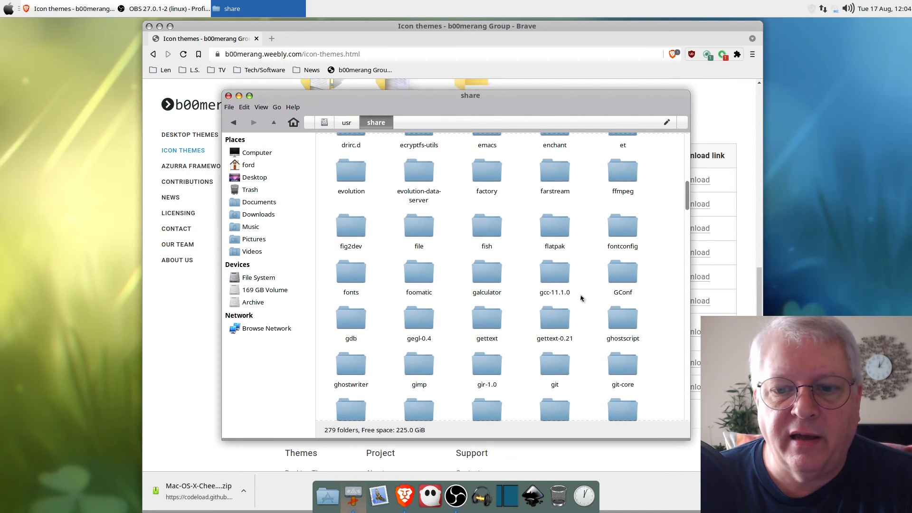
scroll(581, 298, down, 10)
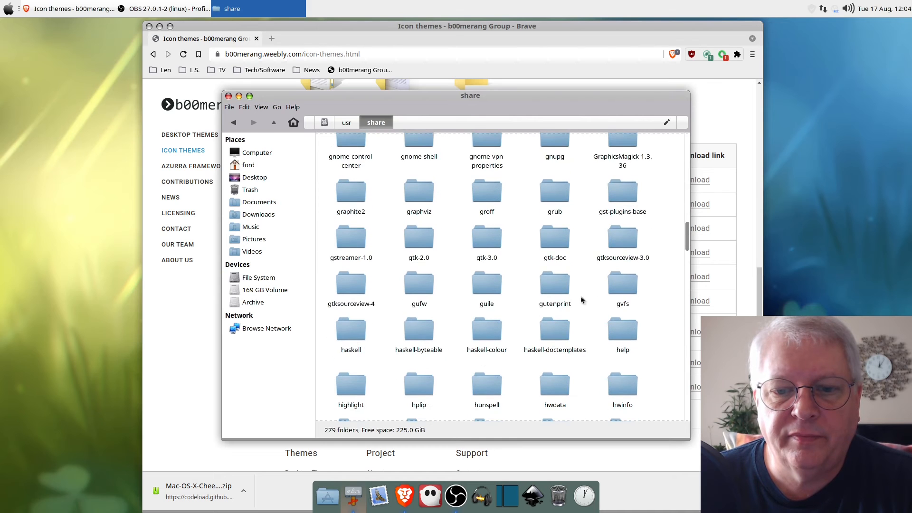
scroll(581, 300, down, 4)
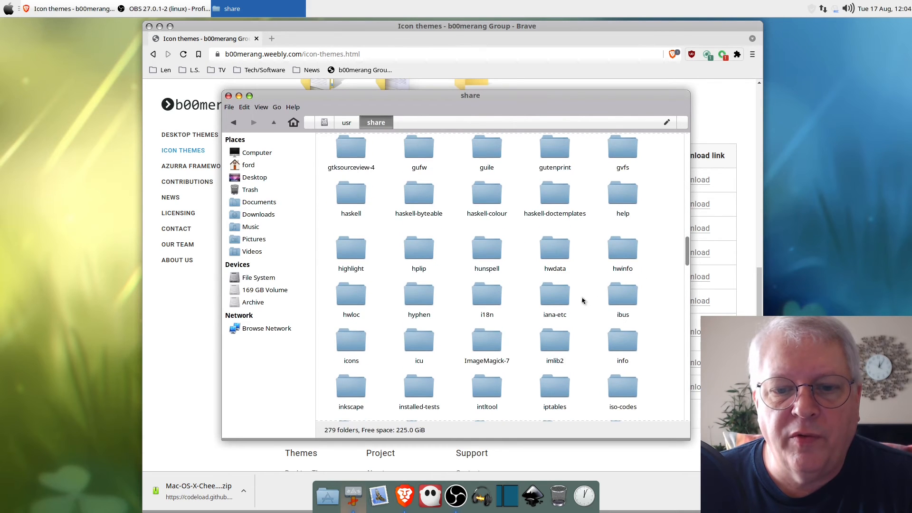
scroll(582, 300, down, 1)
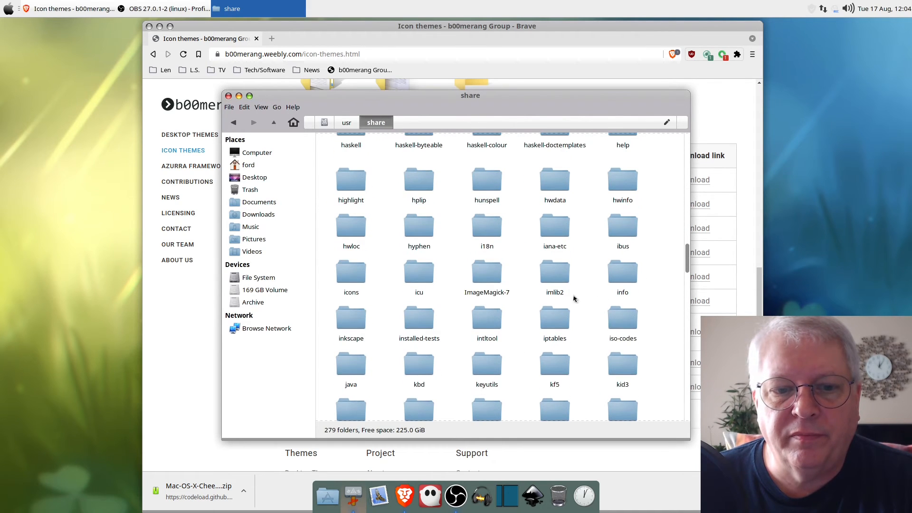
Step: Open the /usr/share/icons folder in a root Thunar window, authenticating with the account password
right_click(356, 276)
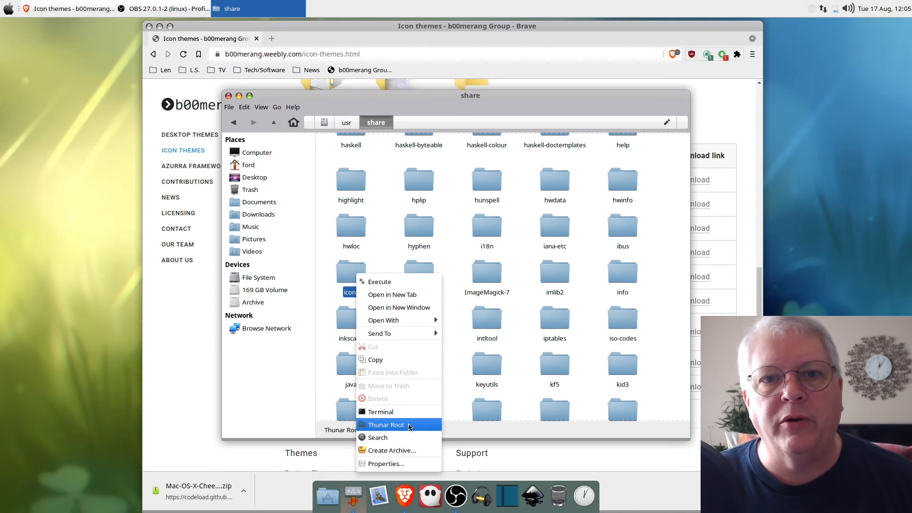
click(408, 426)
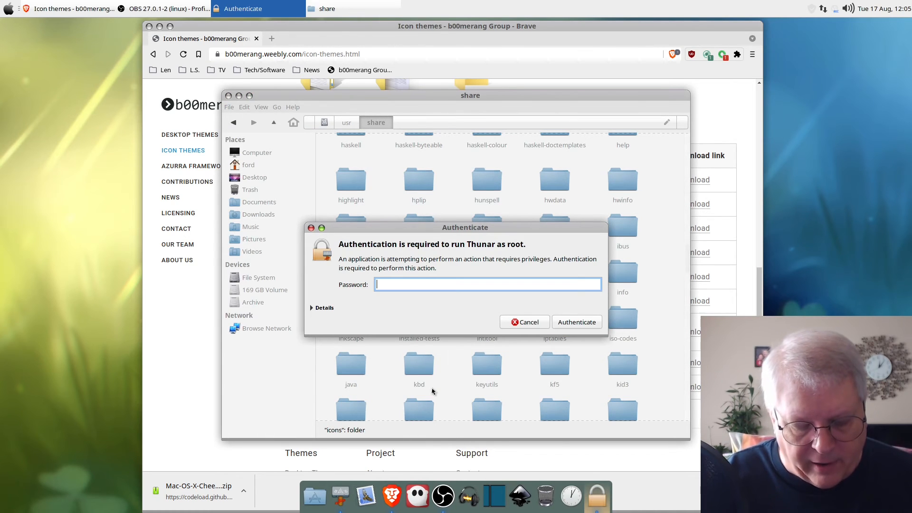
text(•)
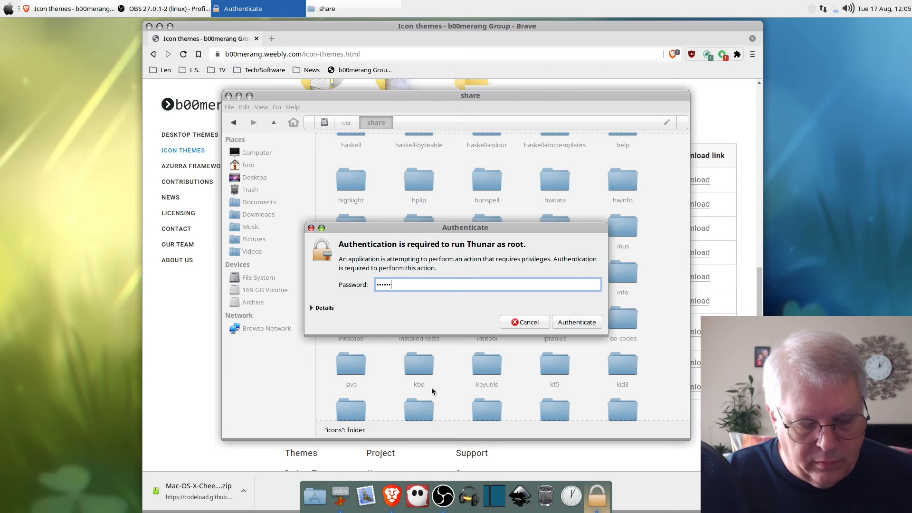
text(•••••••••••)
key(Return)
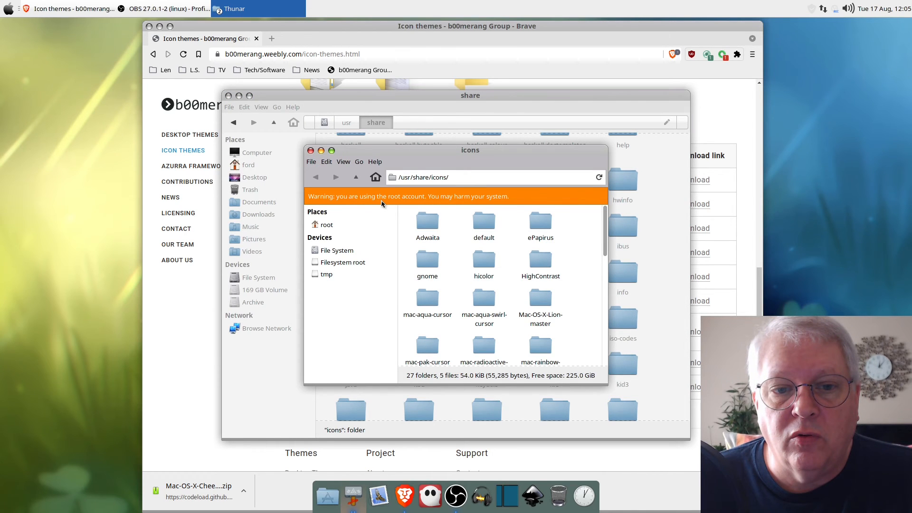
Step: Check the paste option in the root icons window without pasting, and close that window
right_click(571, 225)
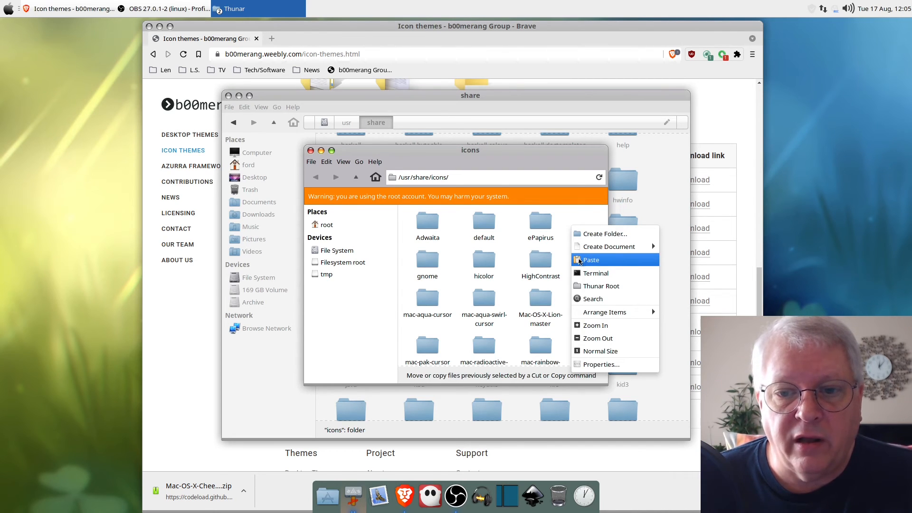
click(572, 221)
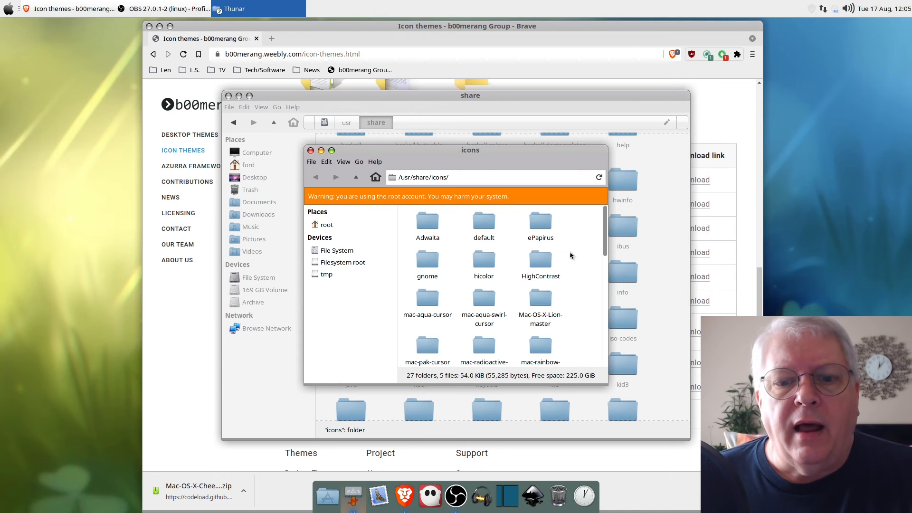
click(311, 150)
Step: Open /usr/share/icons, and place a separate Downloads window beside it with the Mac-OS-X-Cheetah-master folder selected
double_click(351, 276)
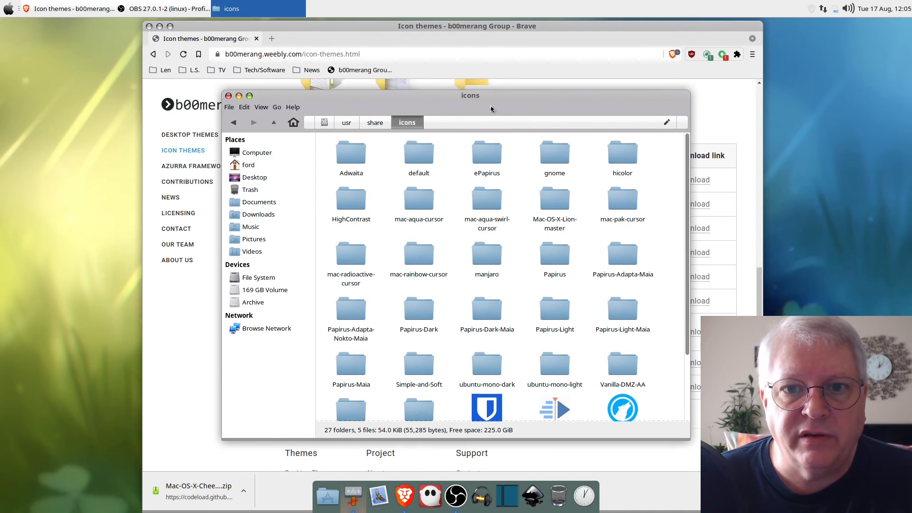
drag(488, 105, 699, 117)
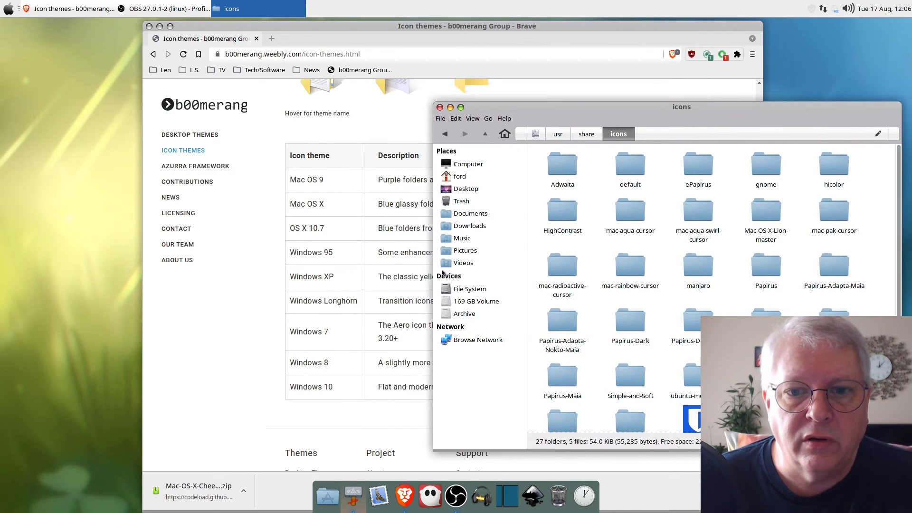
right_click(463, 227)
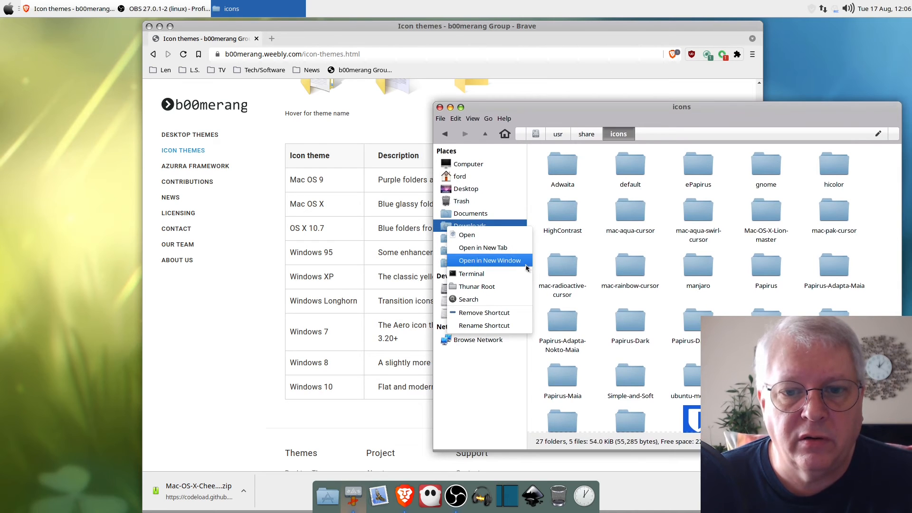
click(457, 260)
drag(441, 98, 239, 61)
click(146, 118)
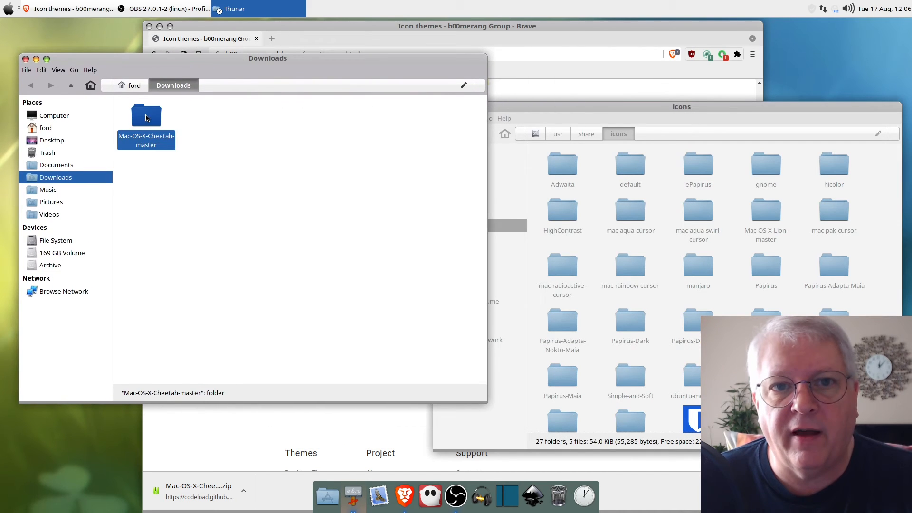
Step: Open a terminal in the Downloads folder and enter the start of the move command, sudo mv Mac-OS-X-Cheetah-master
click(191, 192)
right_click(277, 180)
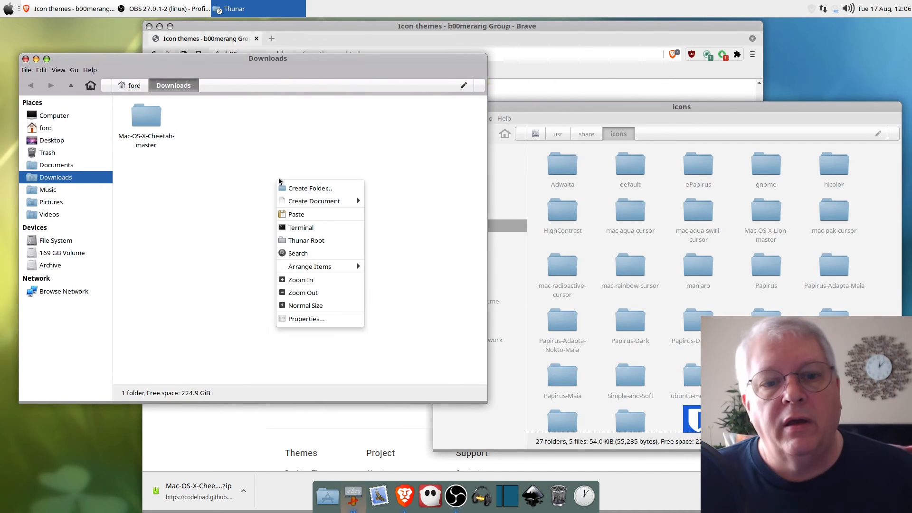
click(327, 226)
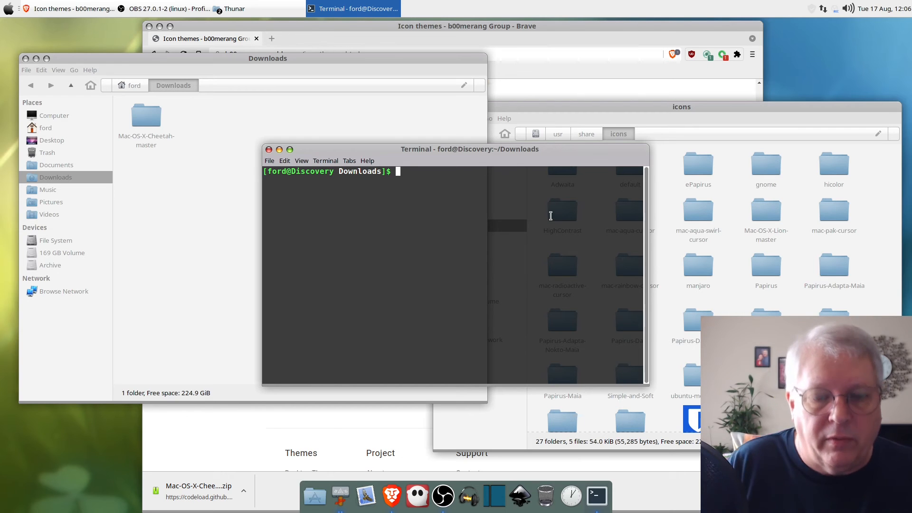
text(sudo)
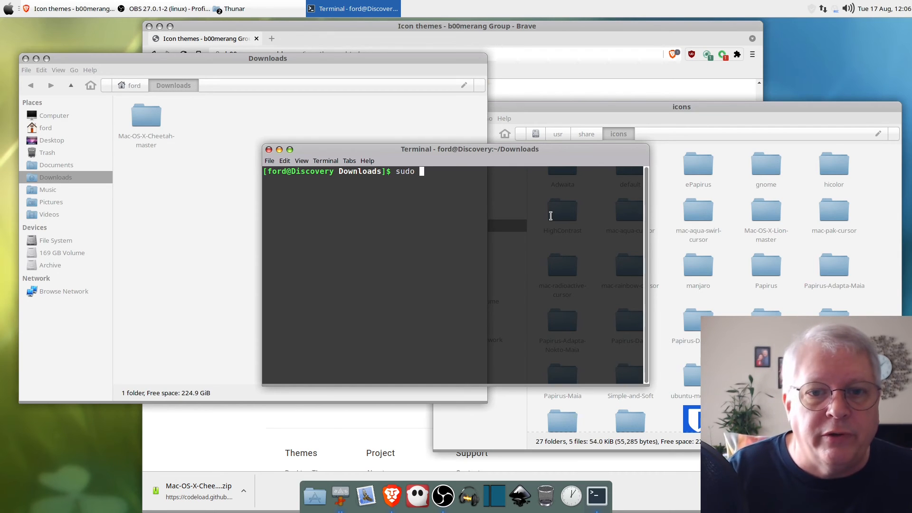
text(mv)
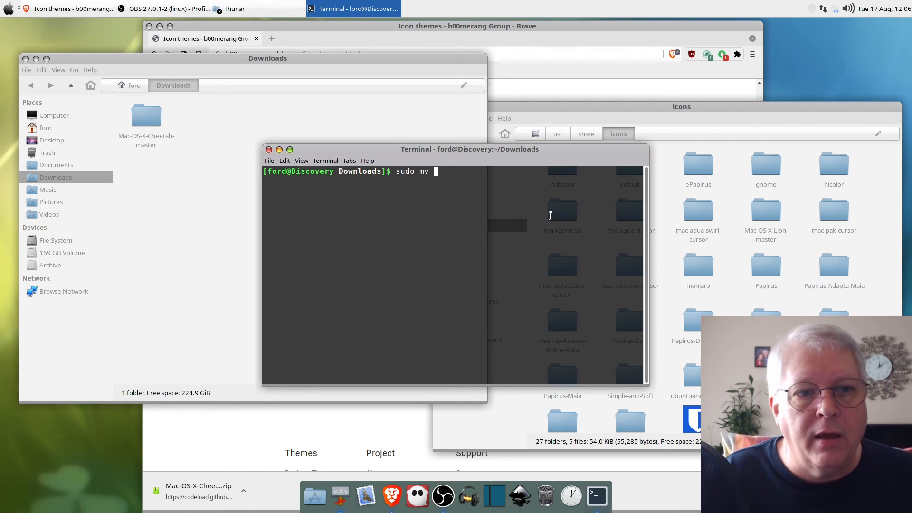
text( Mac-OS)
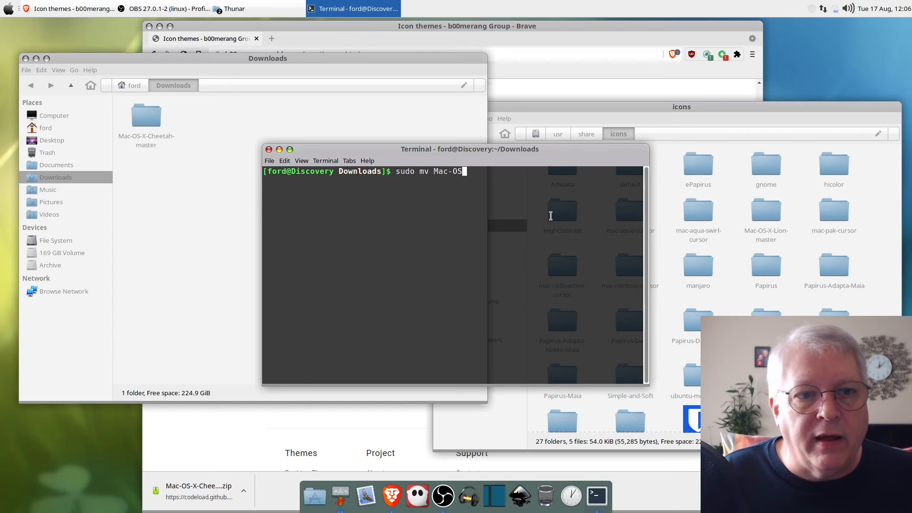
text(-X)
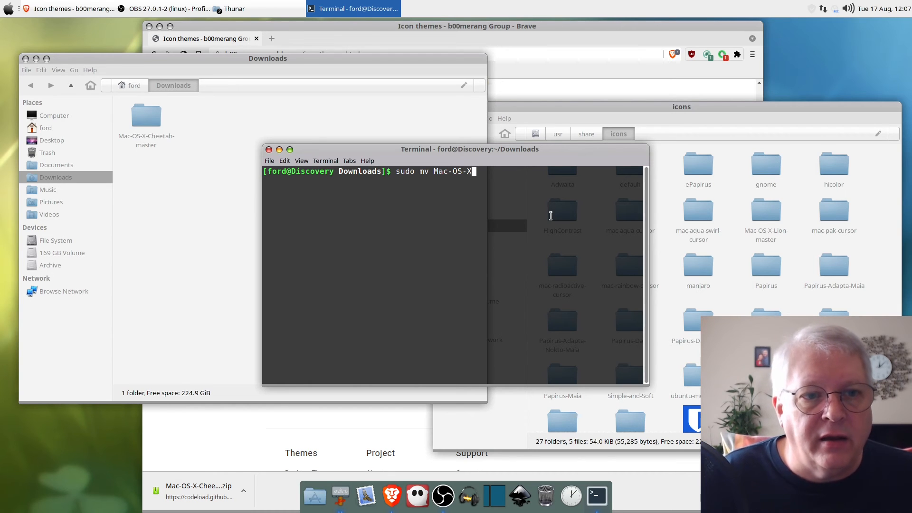
text(-)
text(C)
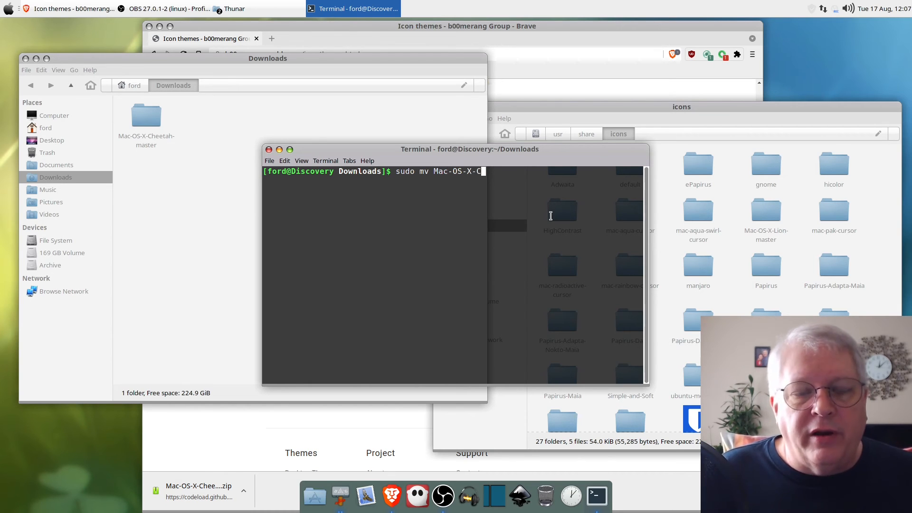
text(heetah-)
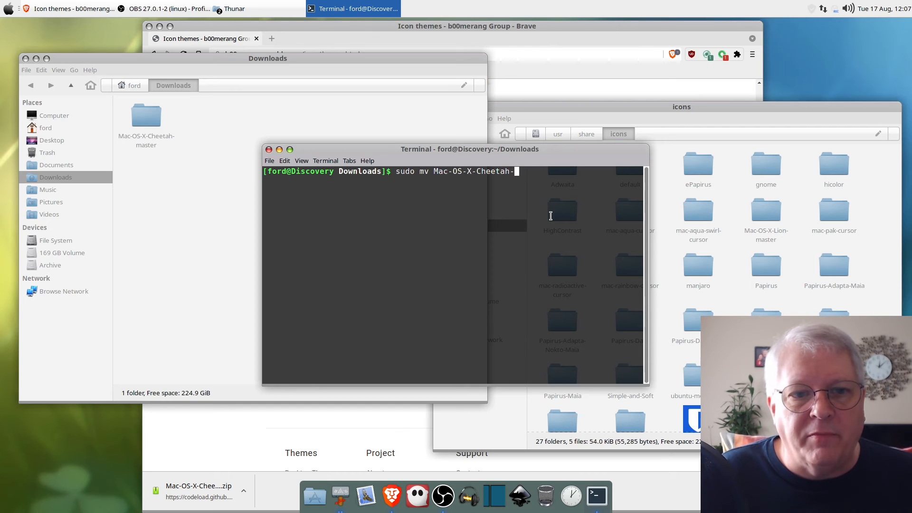
text(master)
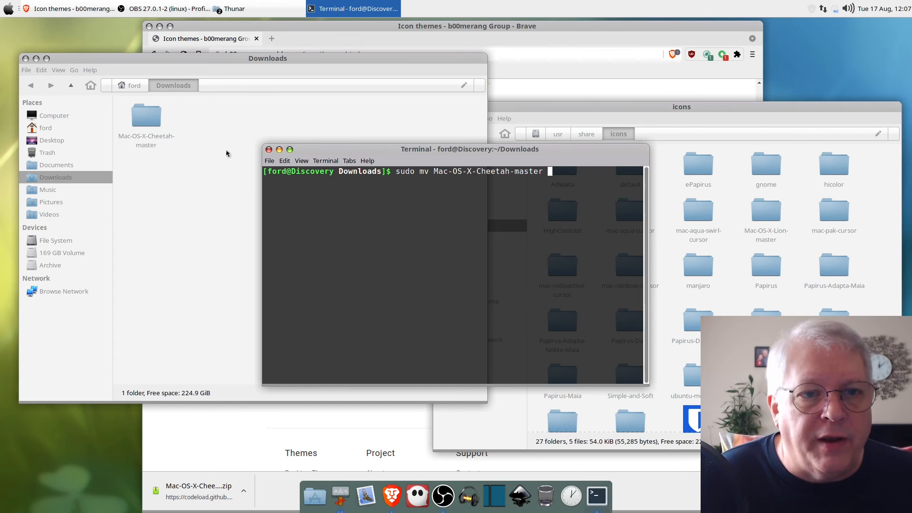
Step: Check the source folder in Downloads and the existing themes and path in the icons window against the command
click(133, 60)
click(148, 120)
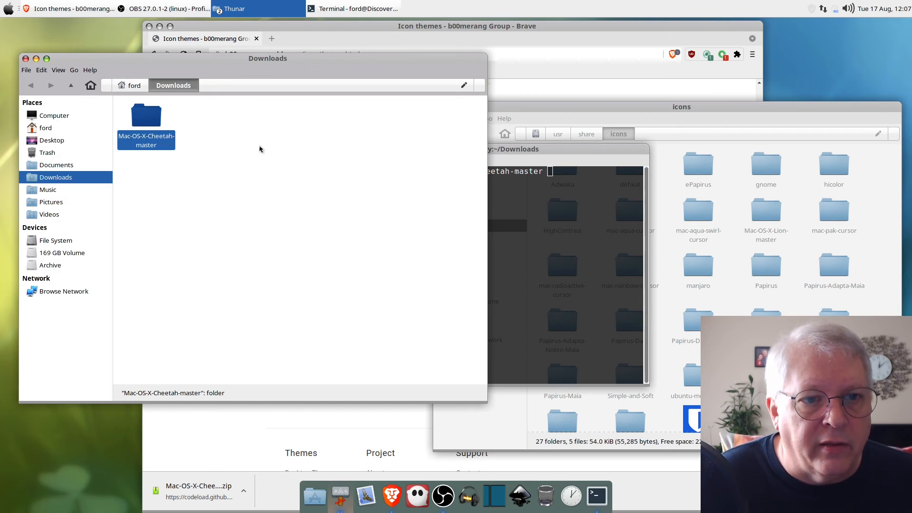
click(243, 113)
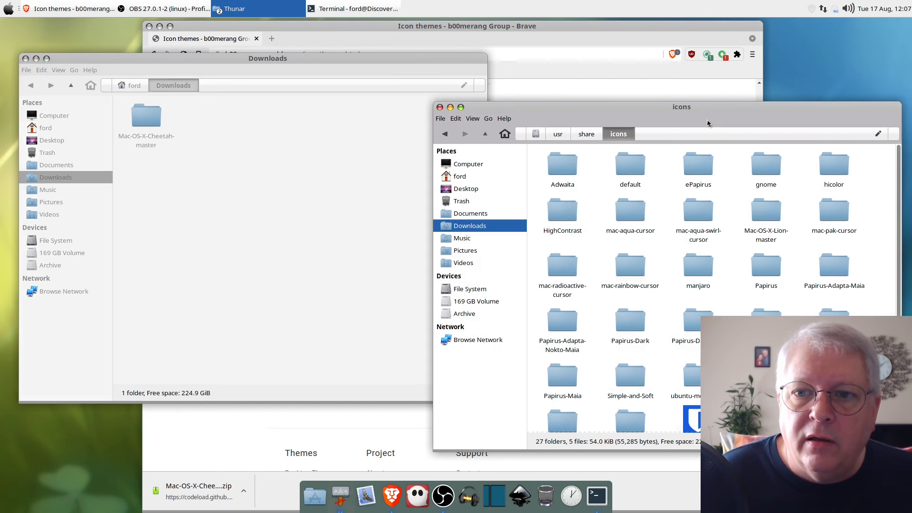
click(708, 120)
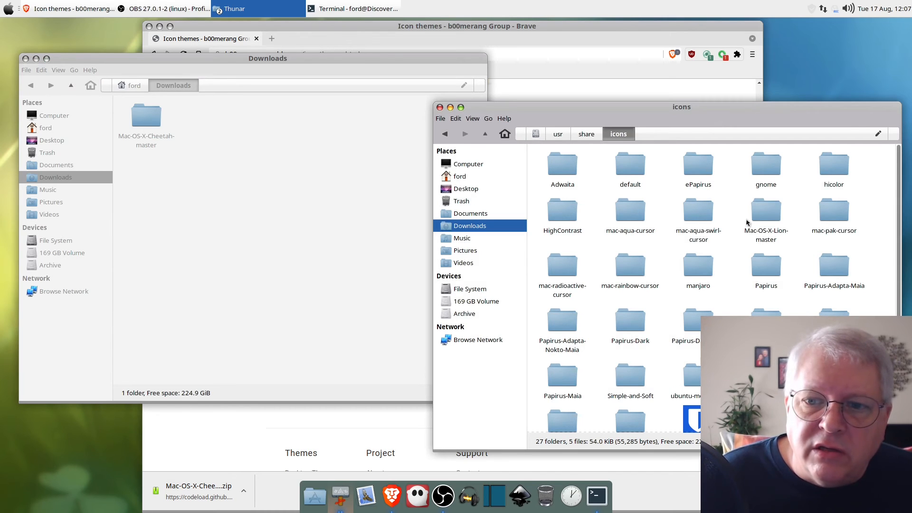
click(758, 232)
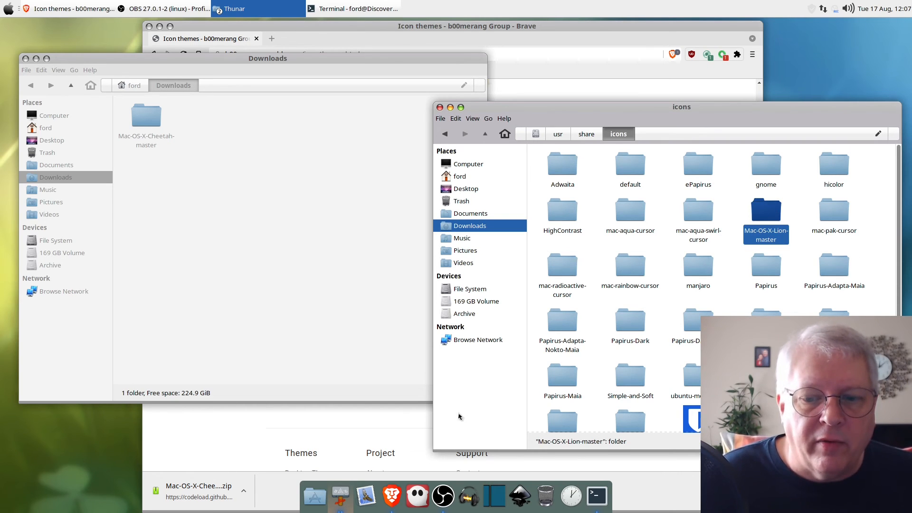
click(597, 495)
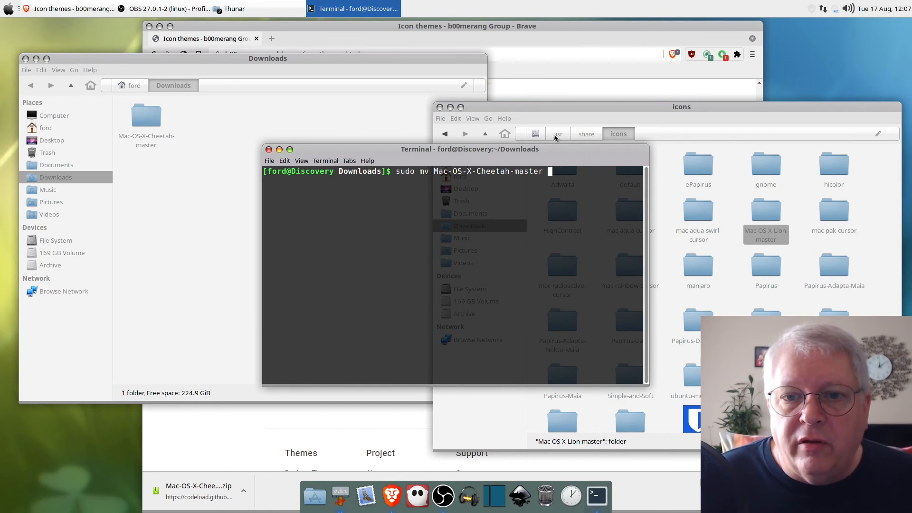
click(567, 117)
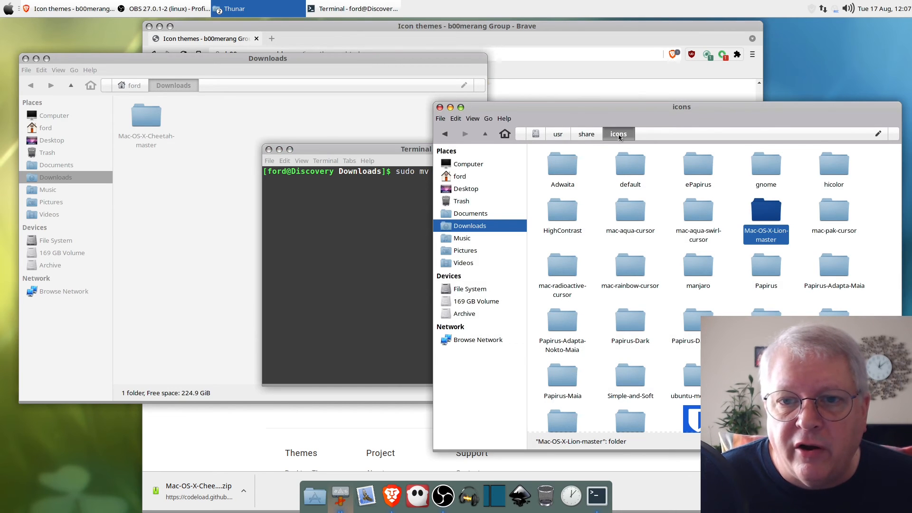
Step: Complete the move command with the destination /usr/share/icons, run it and authenticate with the account password
click(398, 150)
text(Mac-OS-X-Cheetah-master )
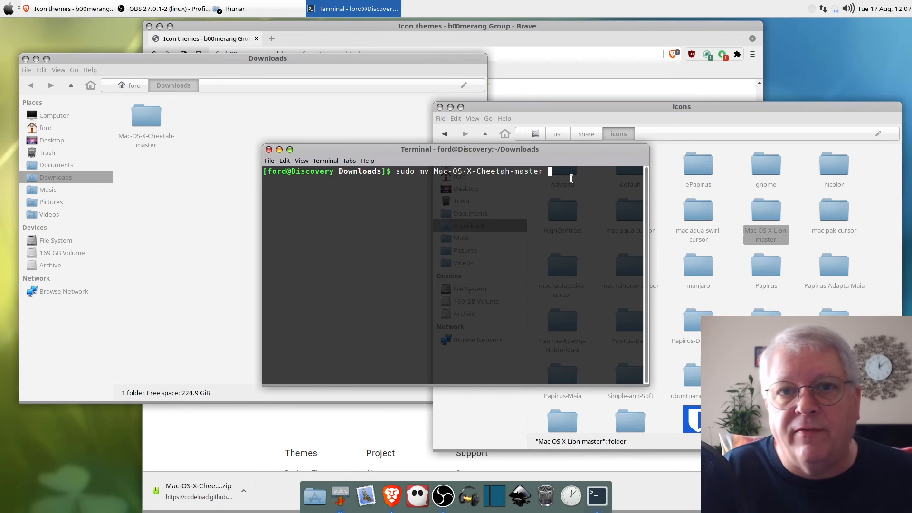
text(/)
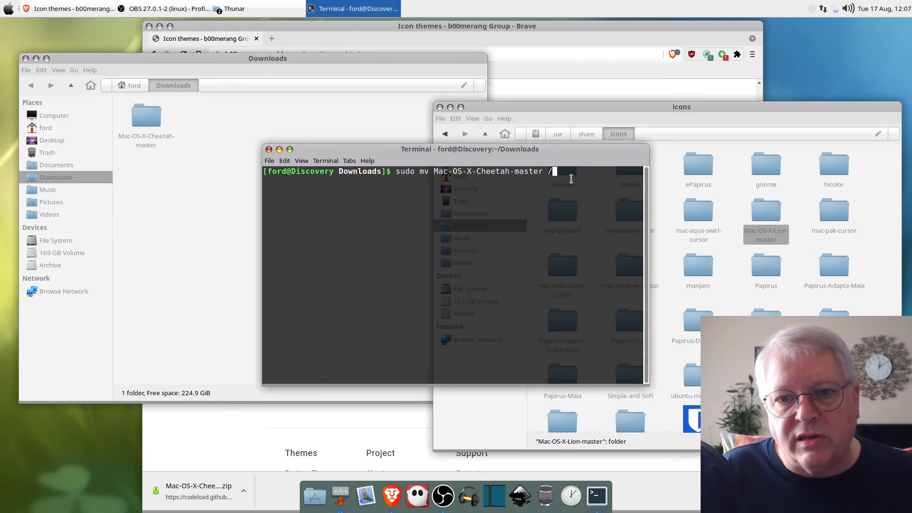
text(usr)
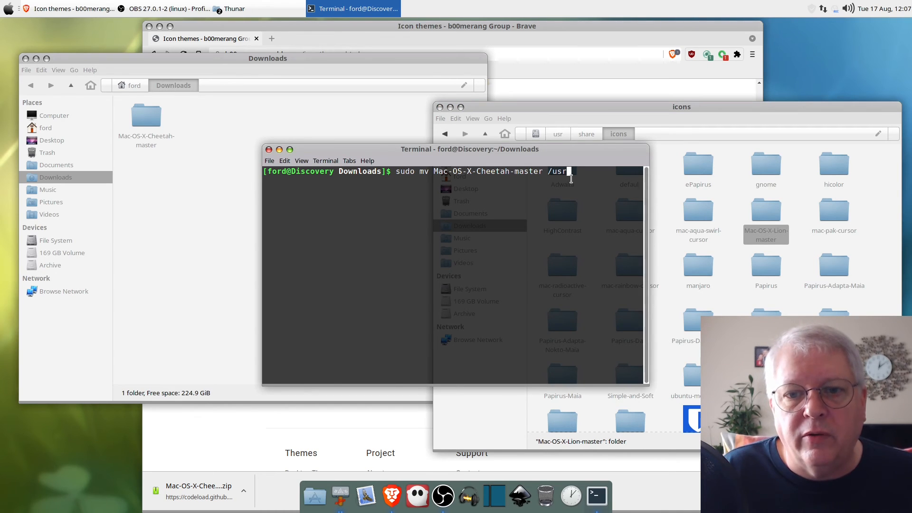
text(/)
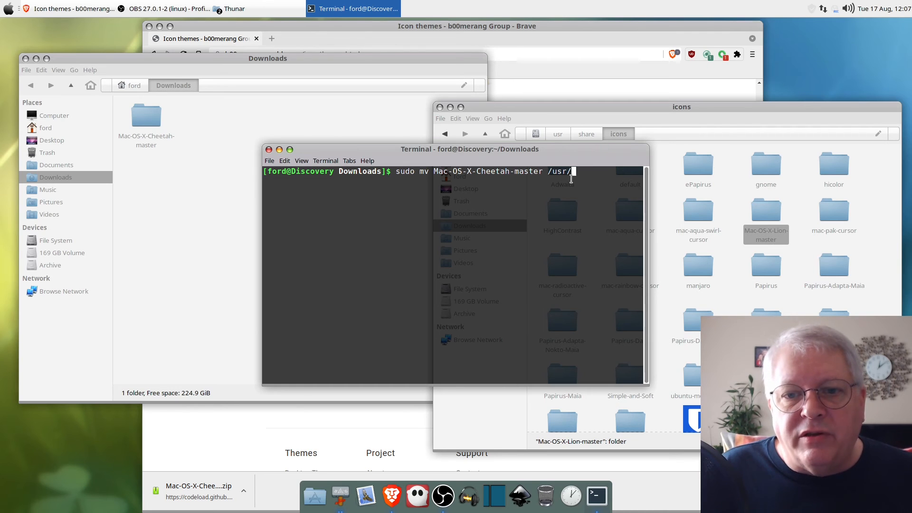
text(share/)
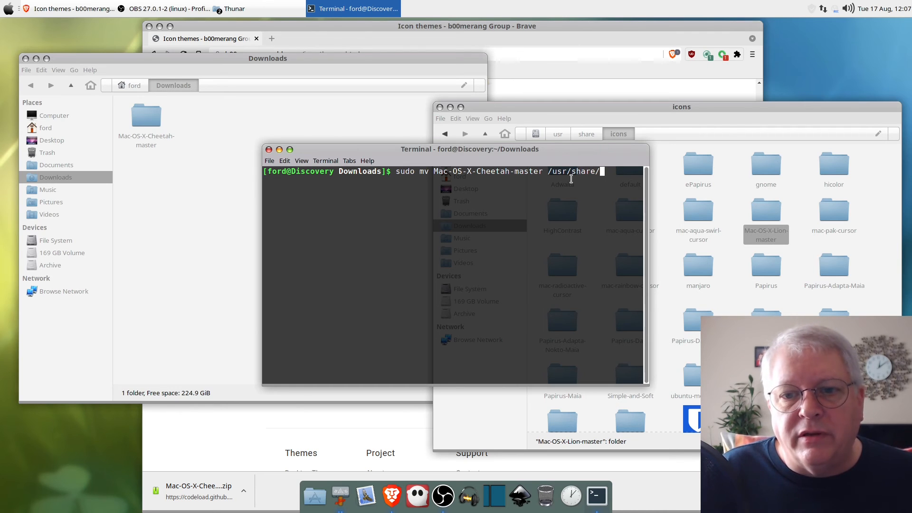
text(icons)
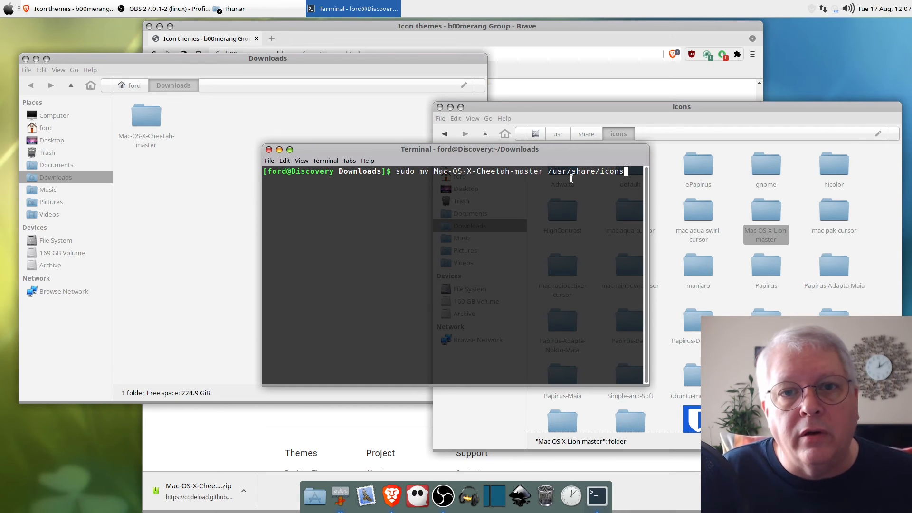
key(Return)
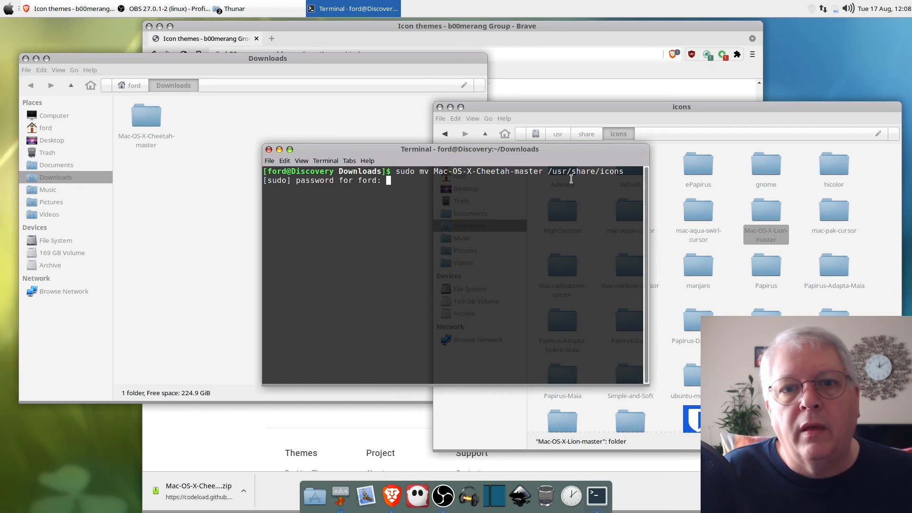
key(Return)
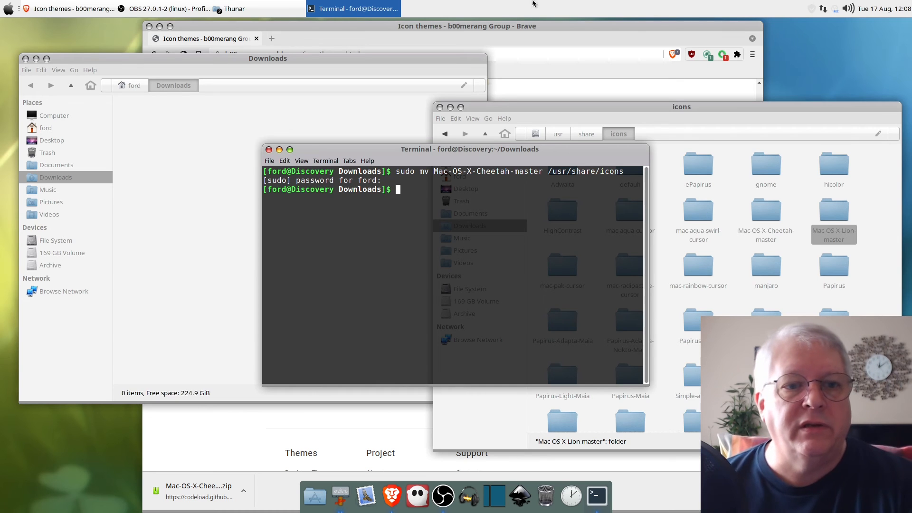
Step: Check for the Mac-OS-X-Cheetah-master folder in both the icons and Downloads windows, and close the icons window
click(729, 108)
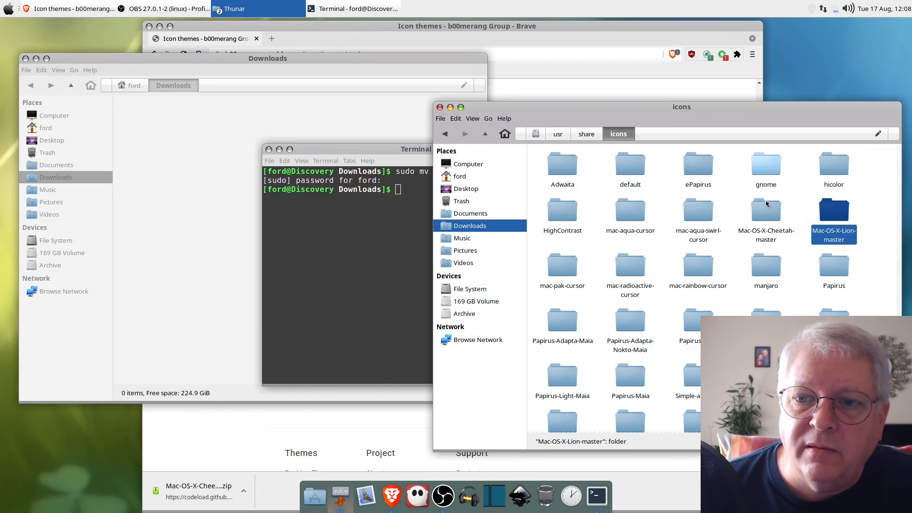
click(768, 218)
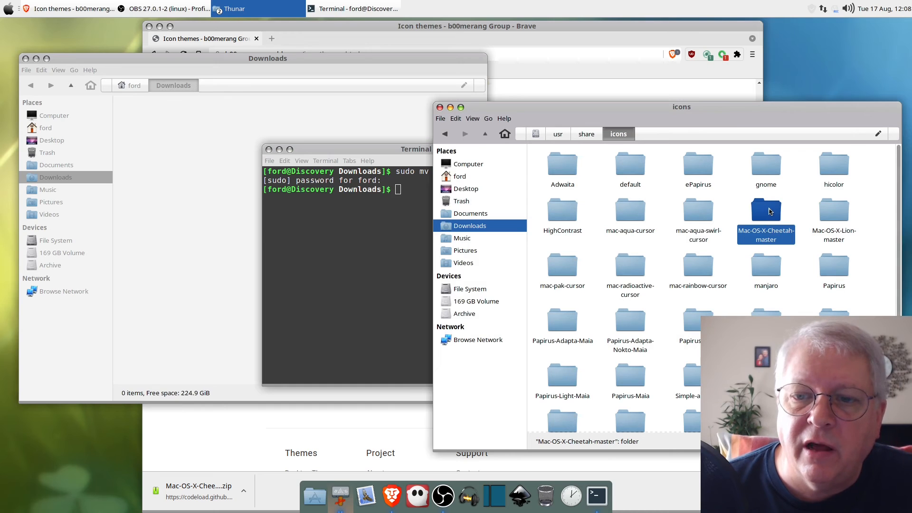
click(164, 208)
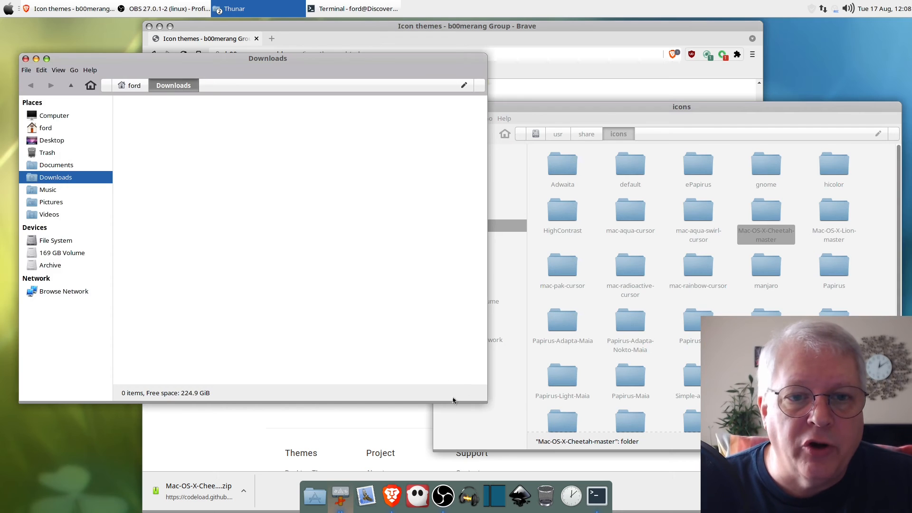
click(578, 110)
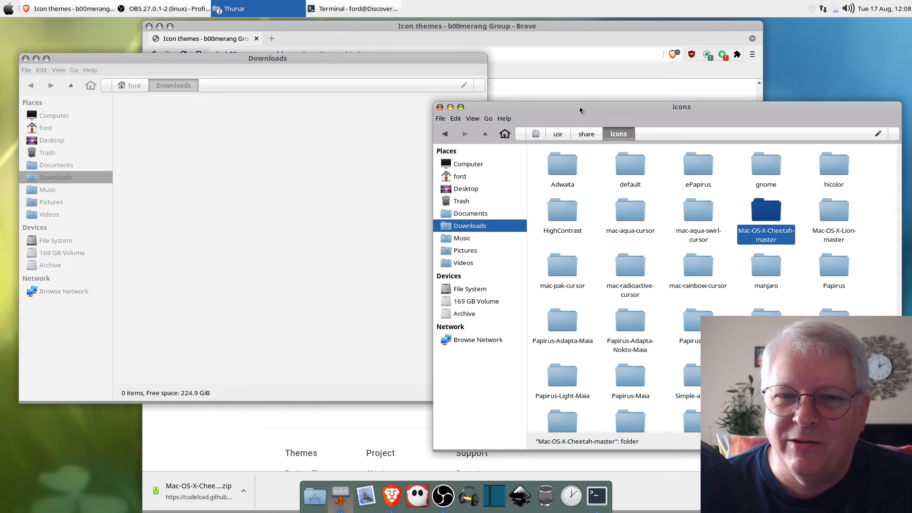
click(439, 108)
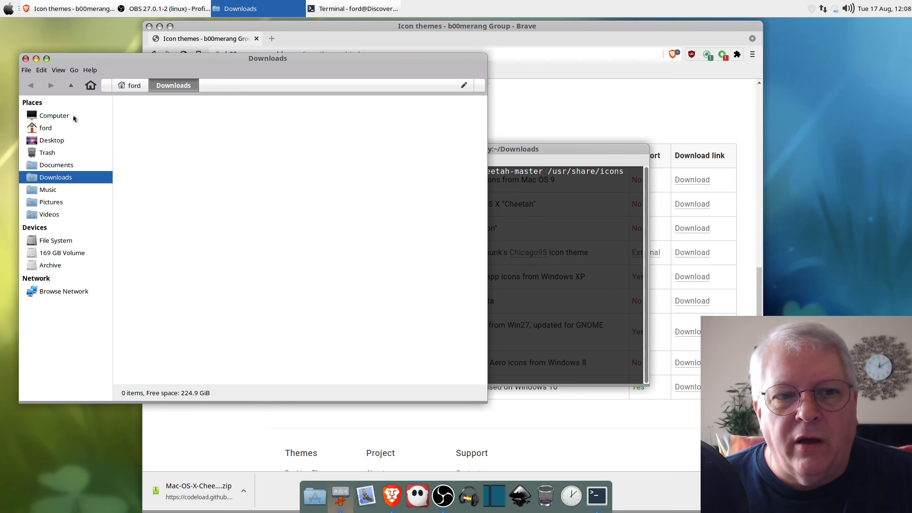
Step: Browse to the file system's usr folder, check the Thunar Root option for bin without running it, and close the window
click(52, 244)
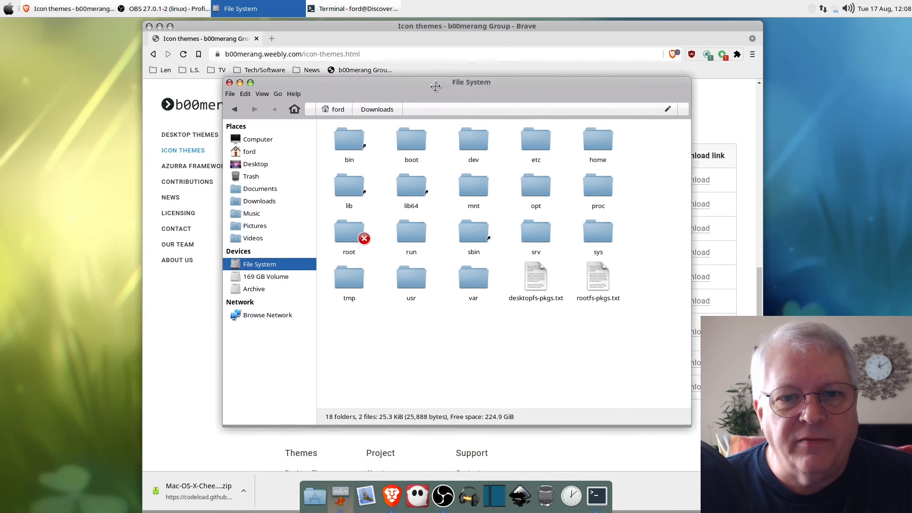
drag(436, 89, 496, 87)
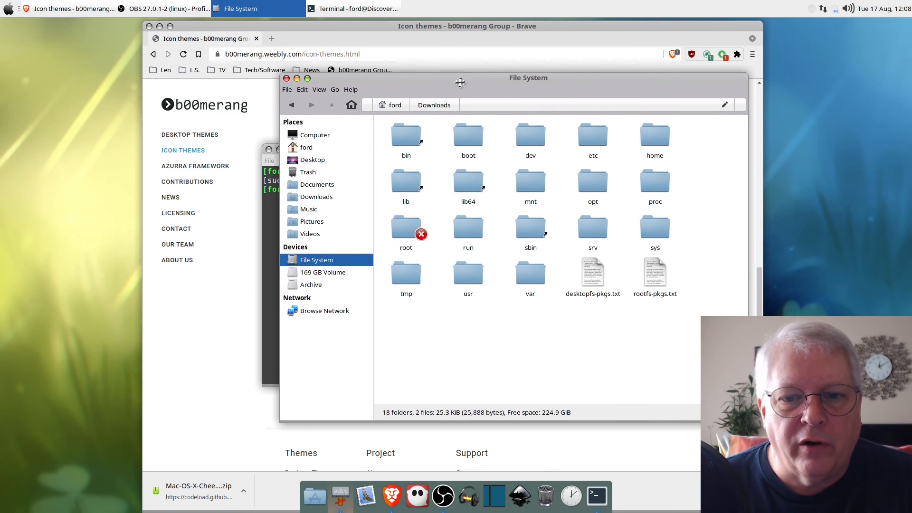
double_click(475, 274)
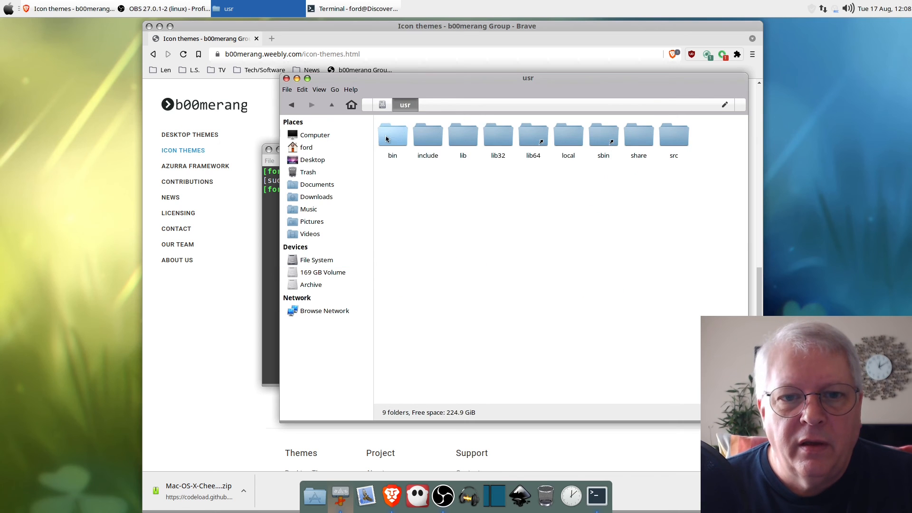
right_click(386, 139)
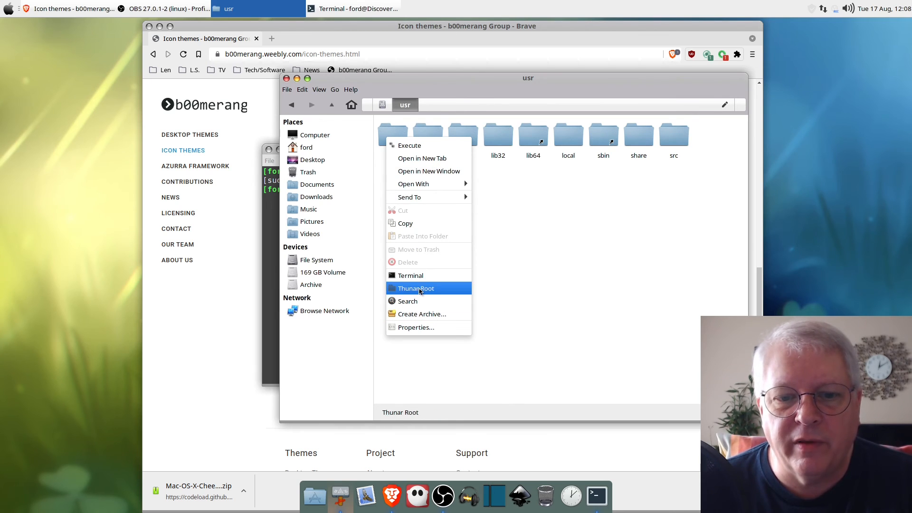
click(560, 279)
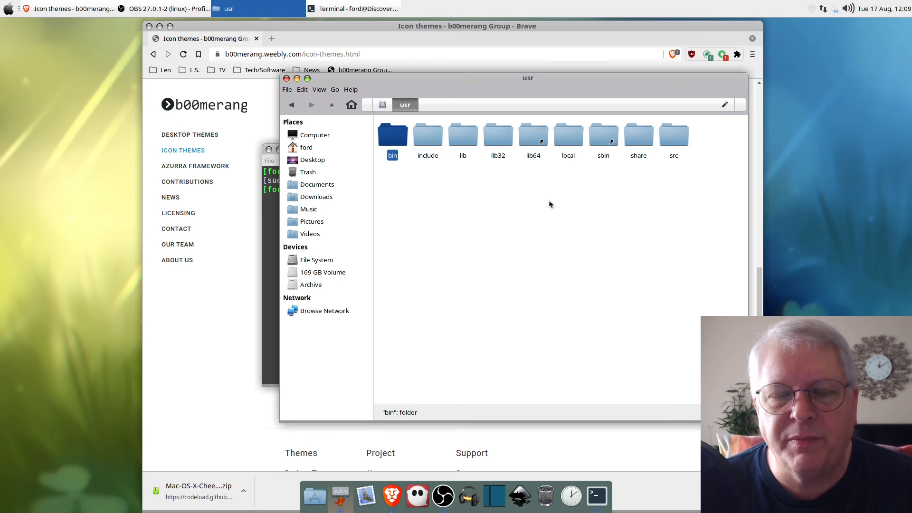
click(286, 79)
Step: Search the applications for "appe" and open the Appearance settings
key(super)
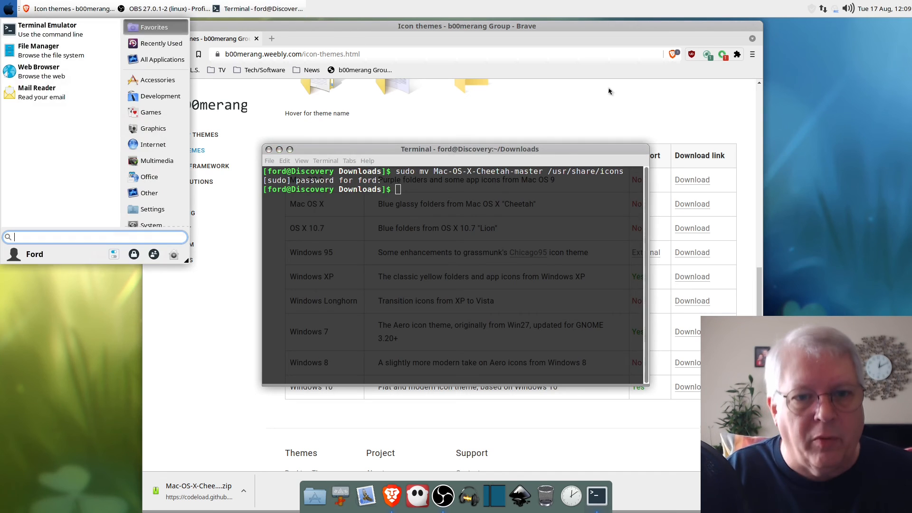
text(appe)
key(Return)
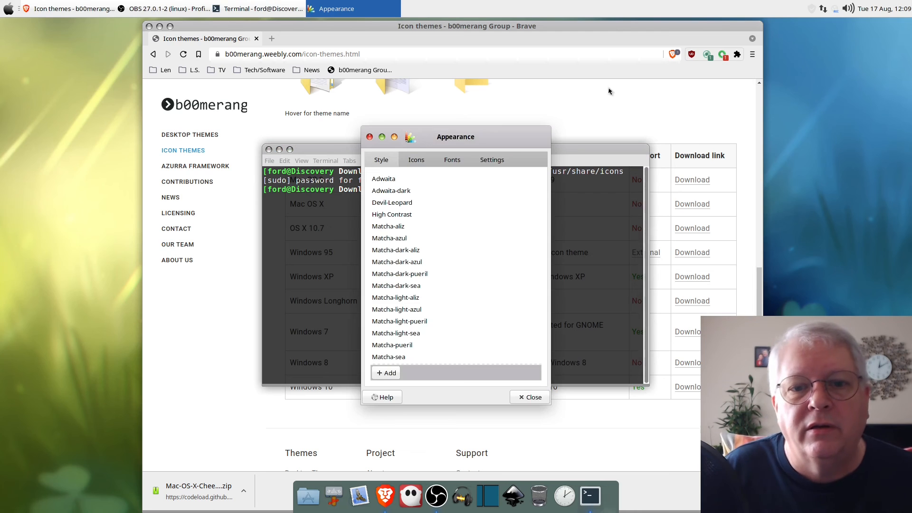
Step: Apply the Mac-OS-X-Cheetah icon theme and inspect its folder icons in the home folder window, moved beside the Appearance settings
click(407, 163)
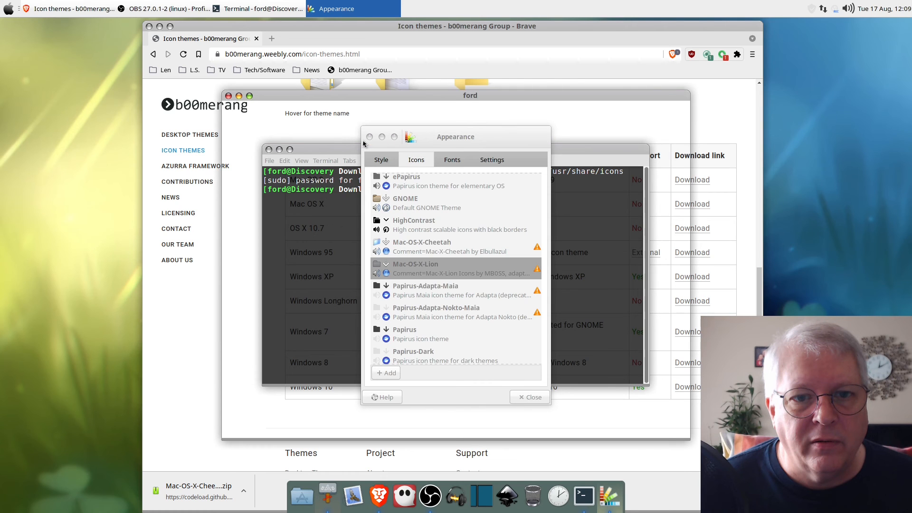
drag(370, 100, 161, 97)
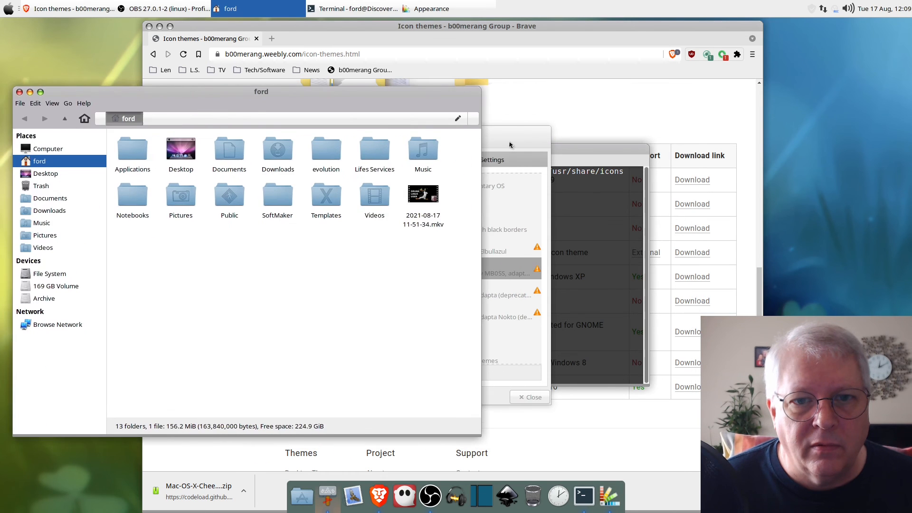
click(509, 145)
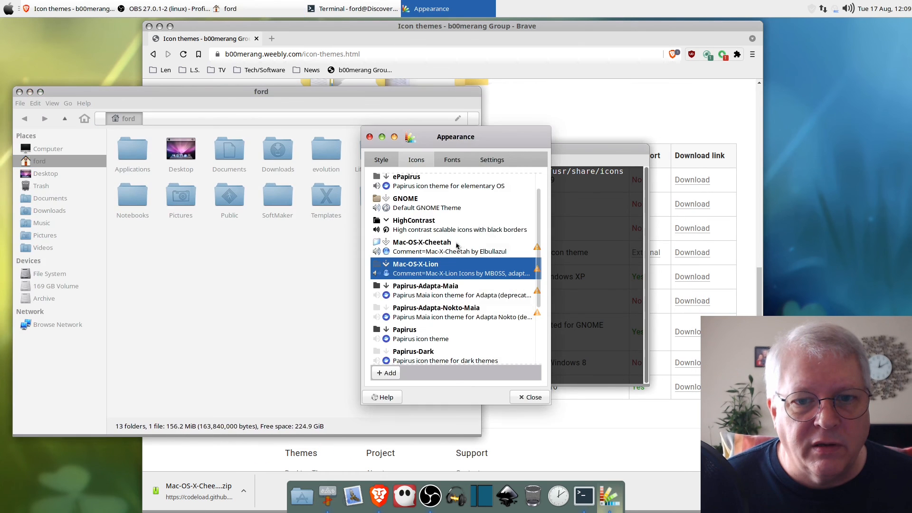
click(429, 248)
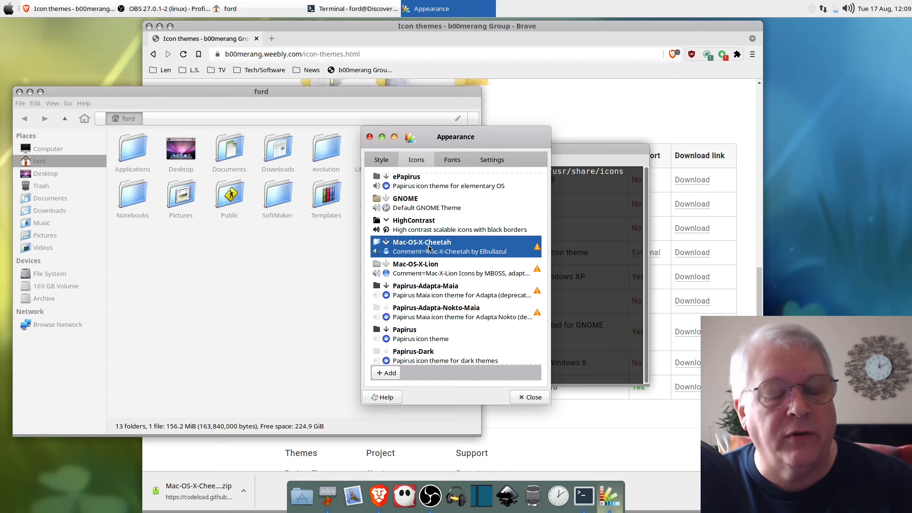
click(291, 284)
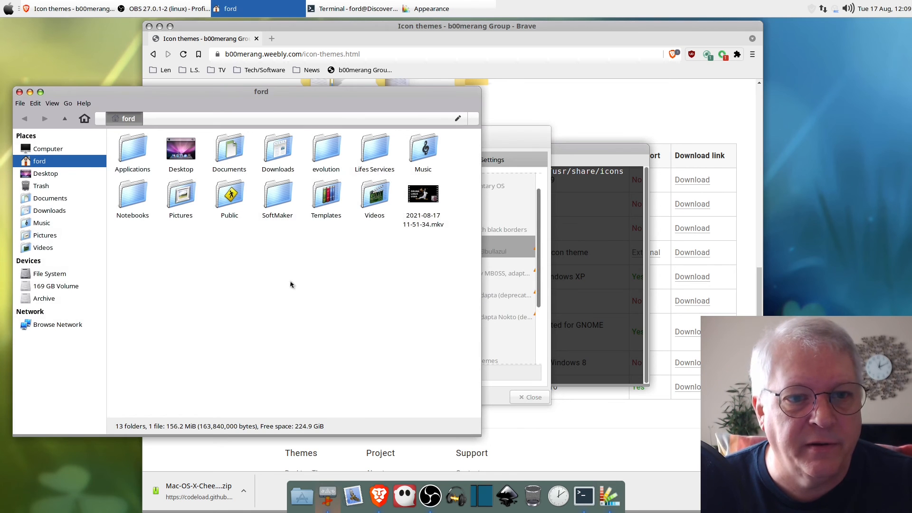
Step: Switch the icon theme back to Mac-OS-X-Lion and close the Appearance settings
click(502, 145)
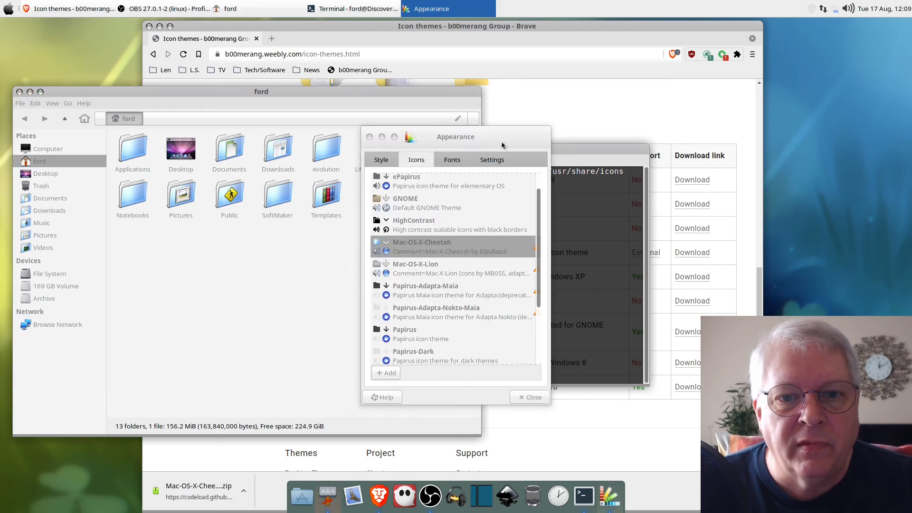
click(432, 274)
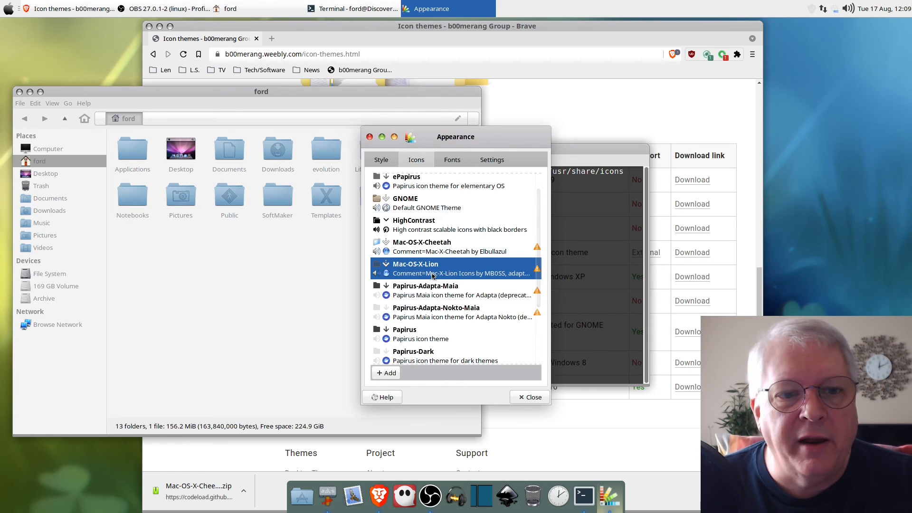
click(531, 398)
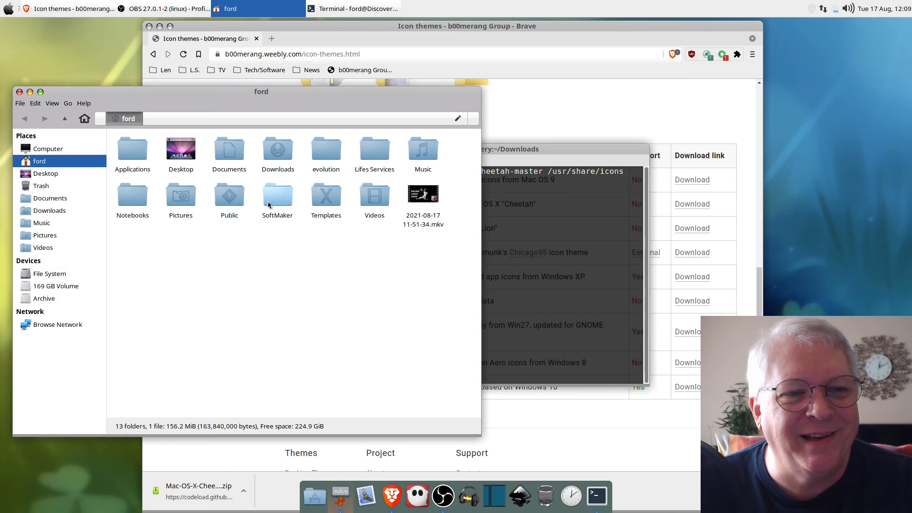
Step: Close the home folder and terminal windows, and go back to the Icon Preview section of the b00merang icon themes page
click(19, 92)
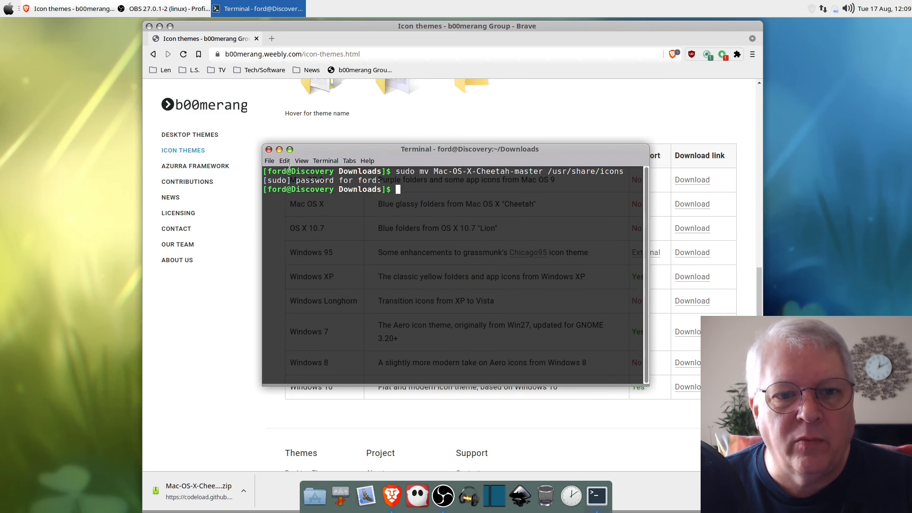
click(268, 150)
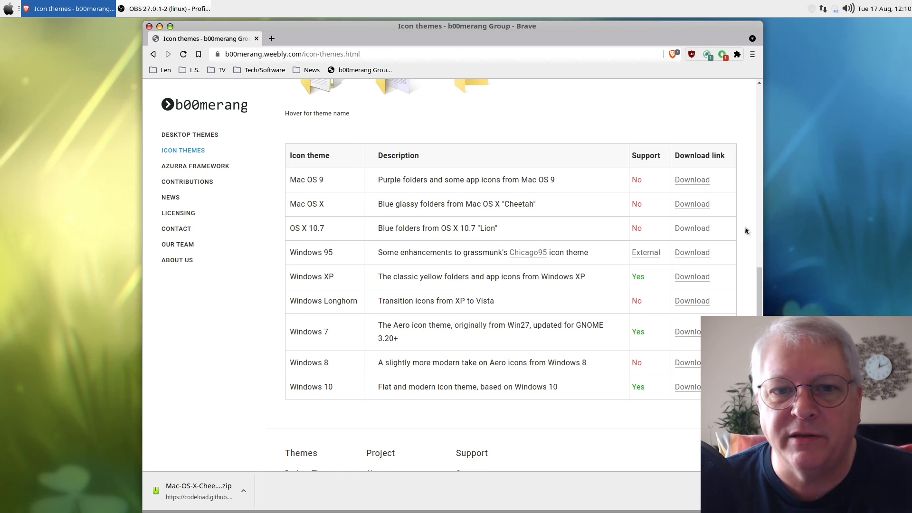
scroll(746, 231, up, 6)
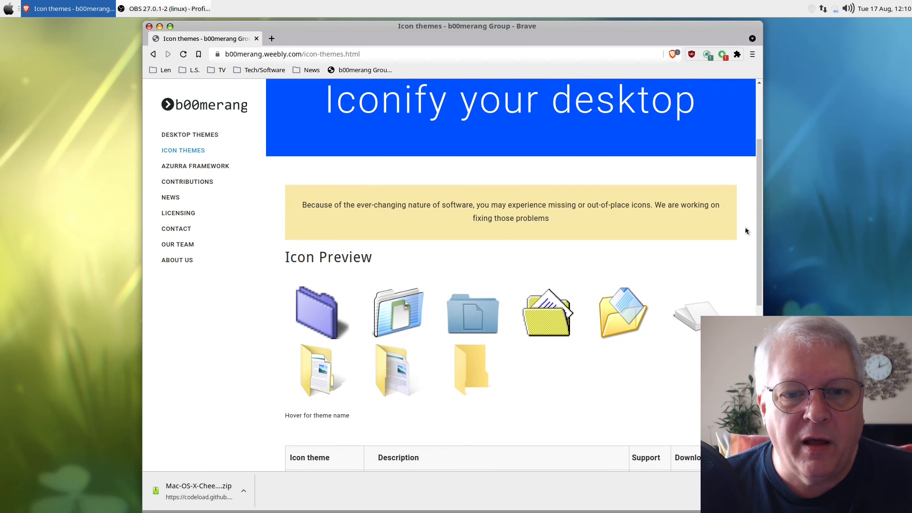
scroll(746, 231, up, 1)
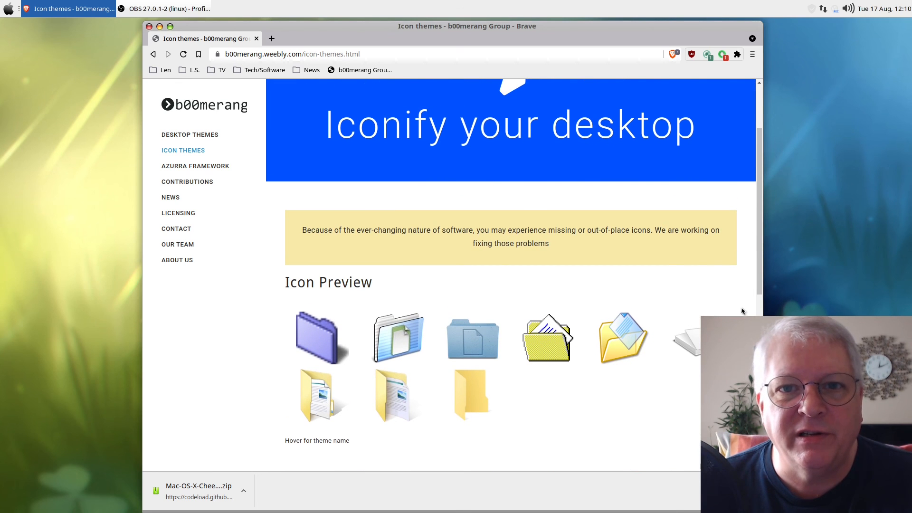